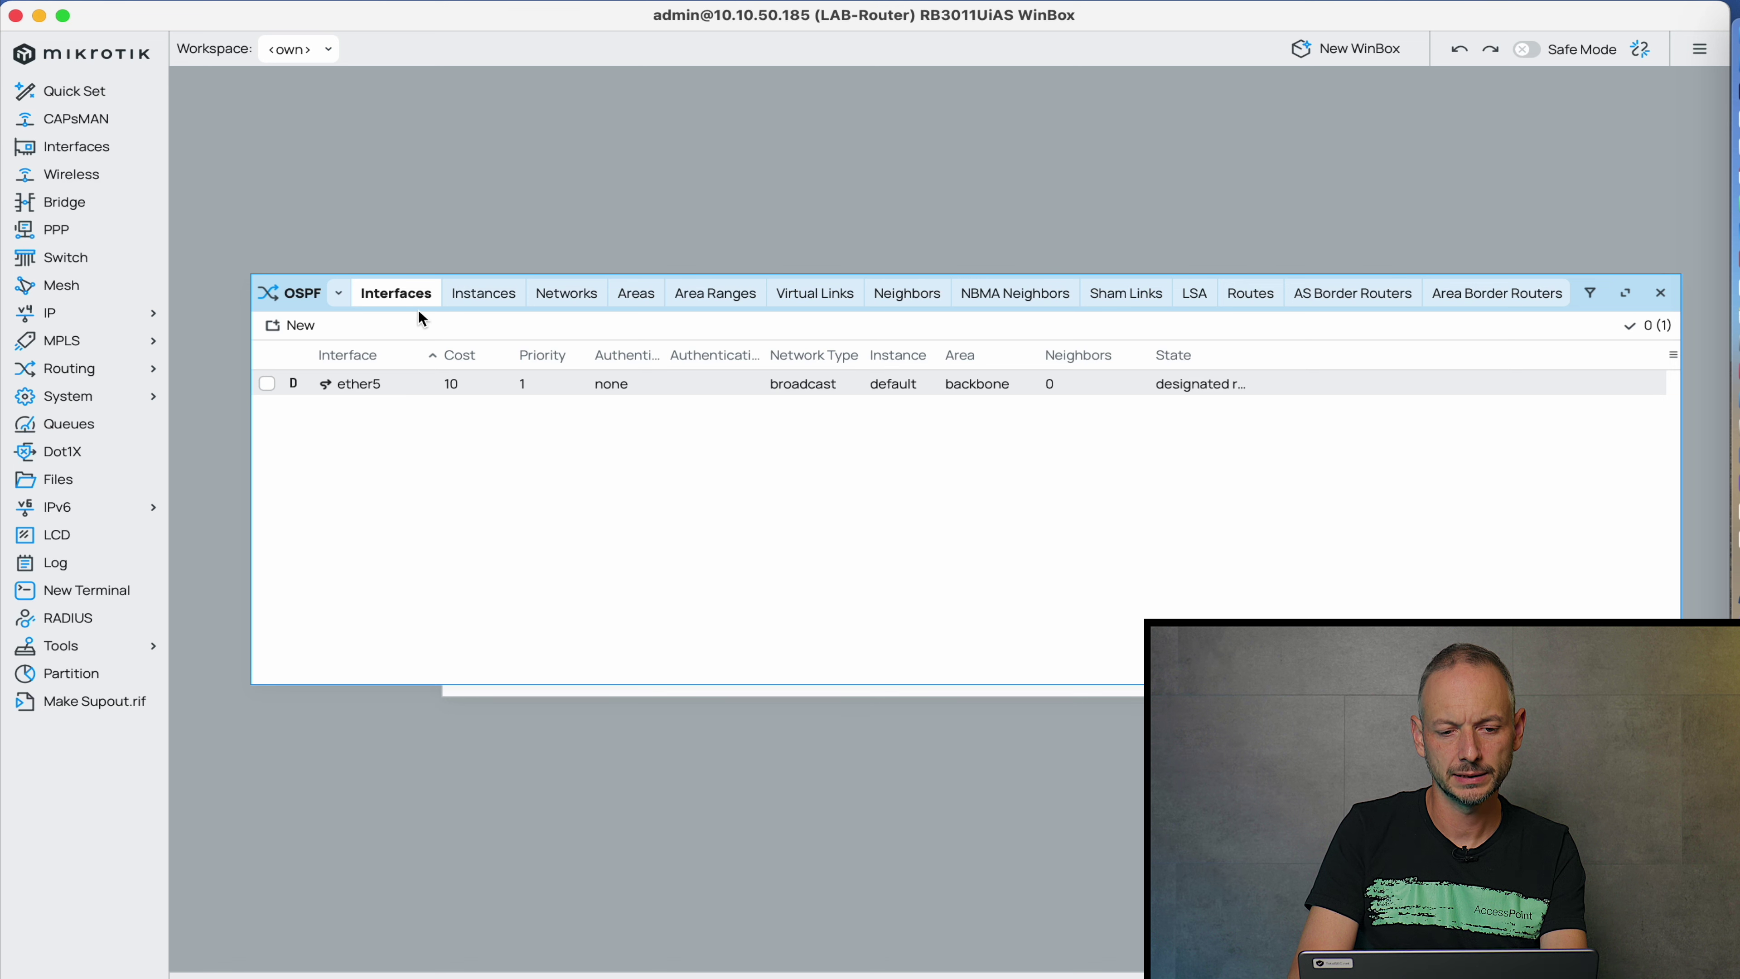
Open the default OSPF instance on LAB-Router and examine its redistribution, filter and metrics settings.
left_click(483, 293)
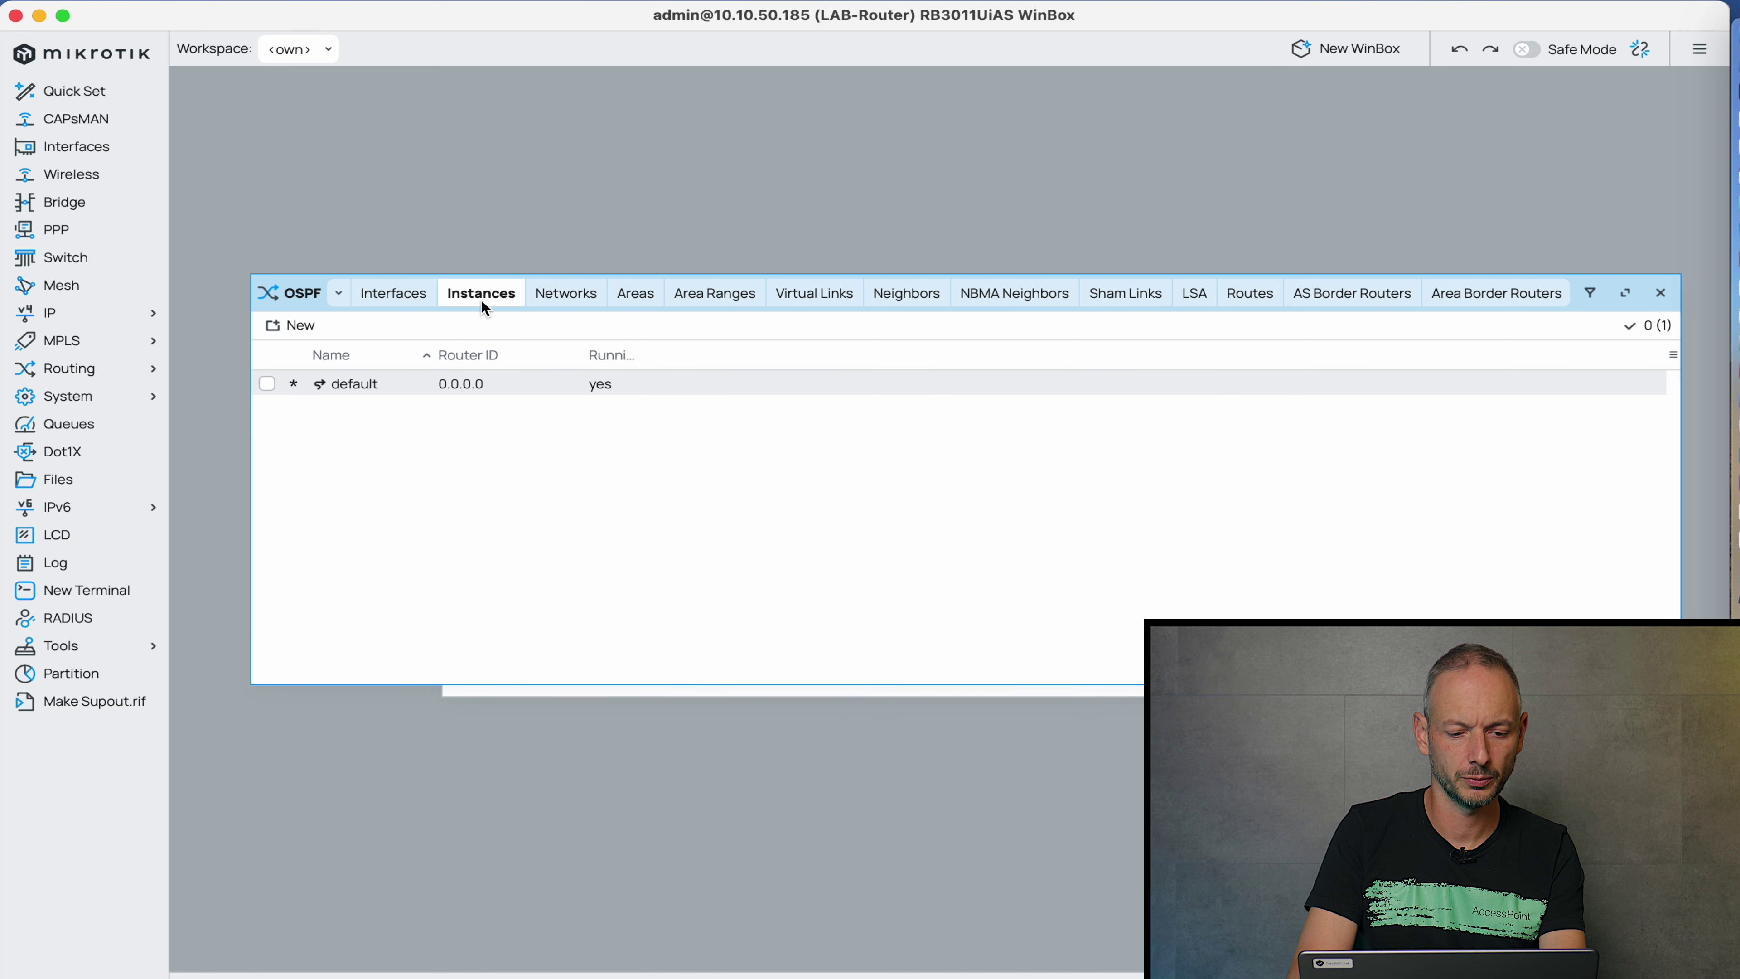
double_click(385, 384)
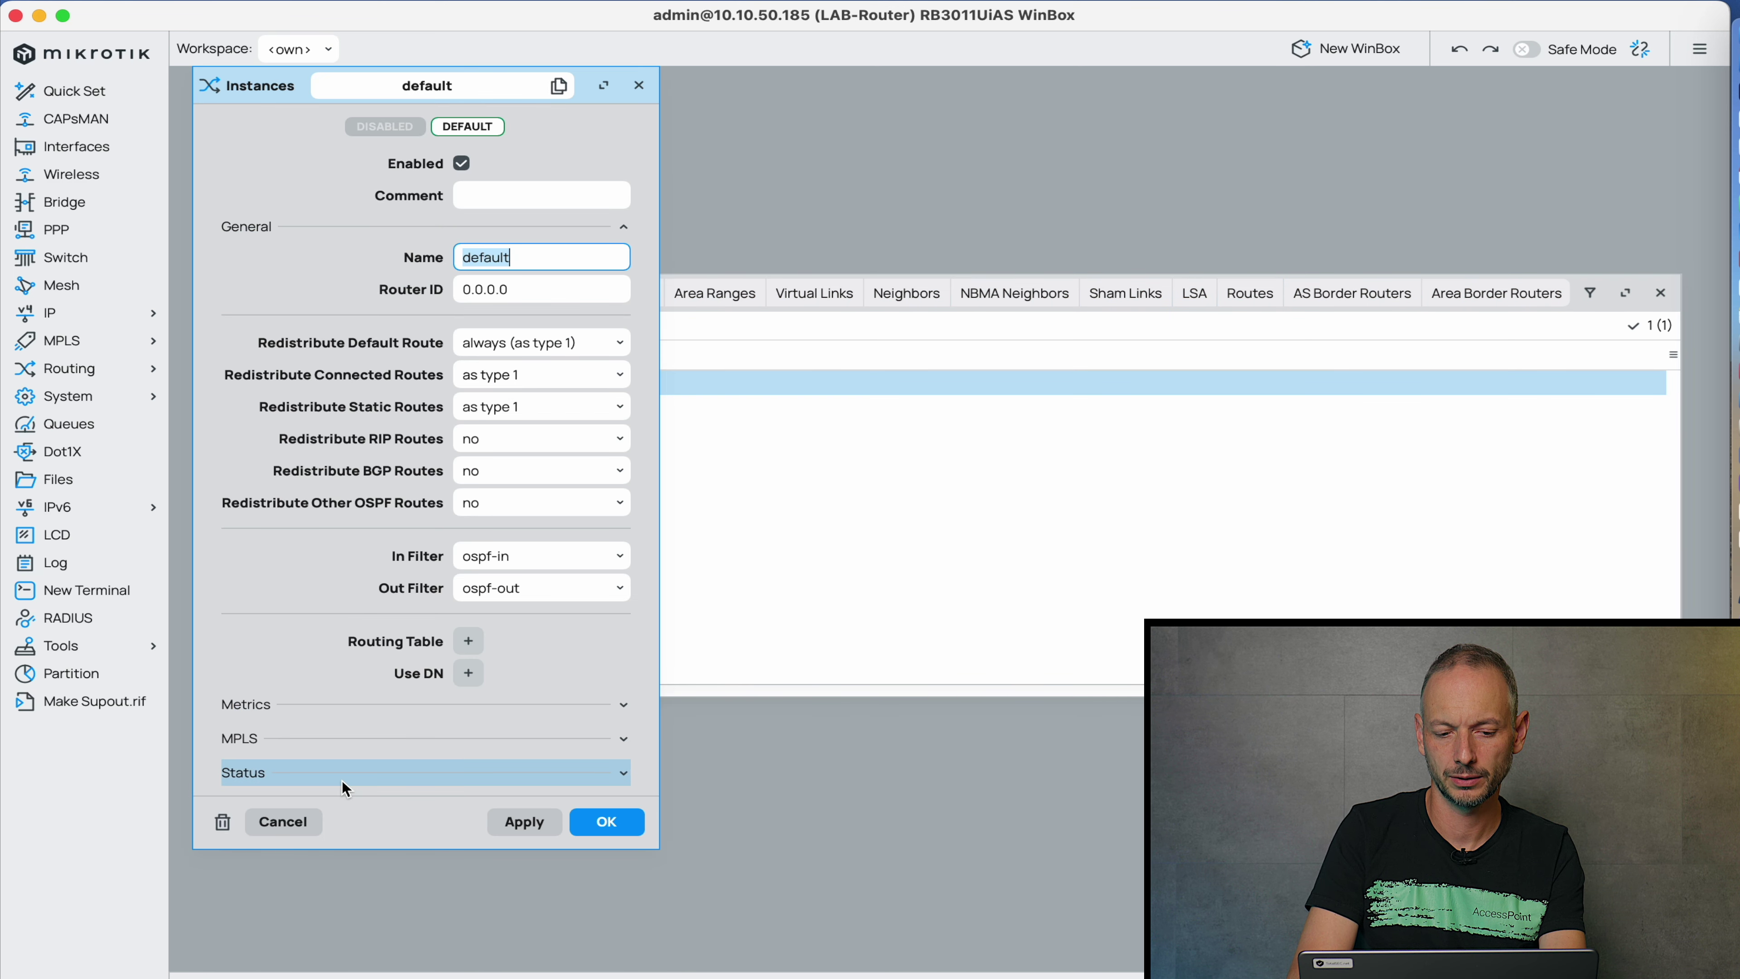
left_click(314, 706)
scroll(505, 721, "down", 1)
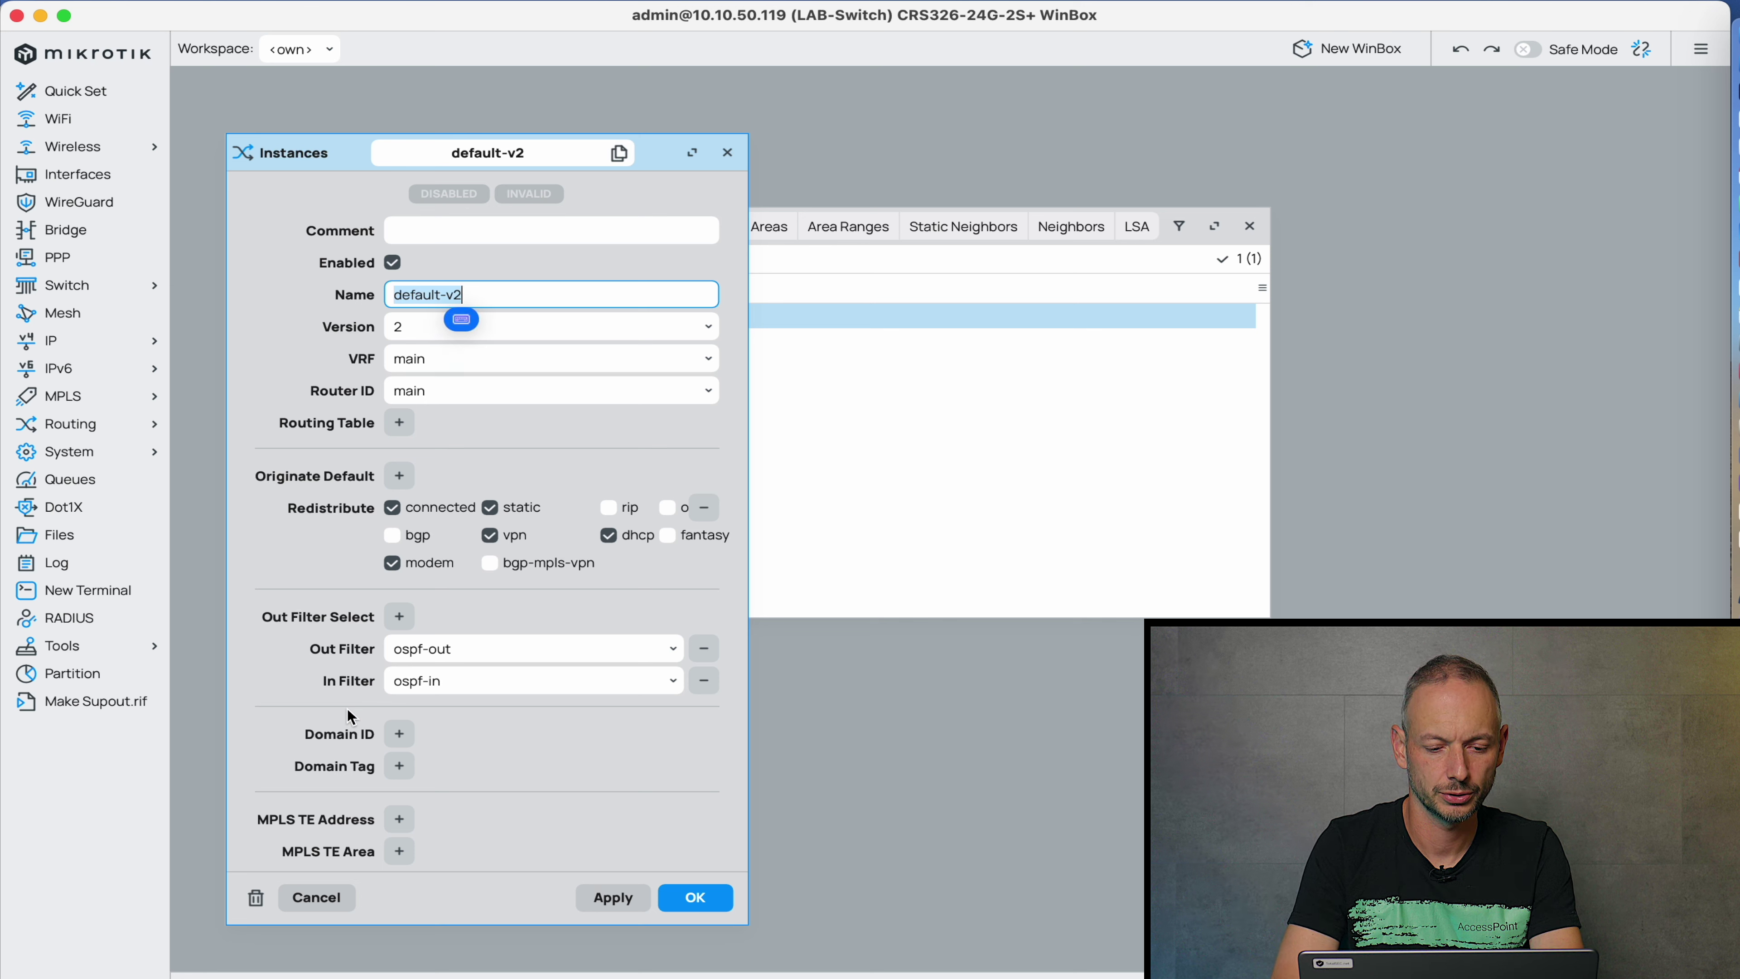
On LAB-Switch, review the default-v2 OSPF instance's in and out filters and the backbone-v2 area's settings.
left_click(544, 682)
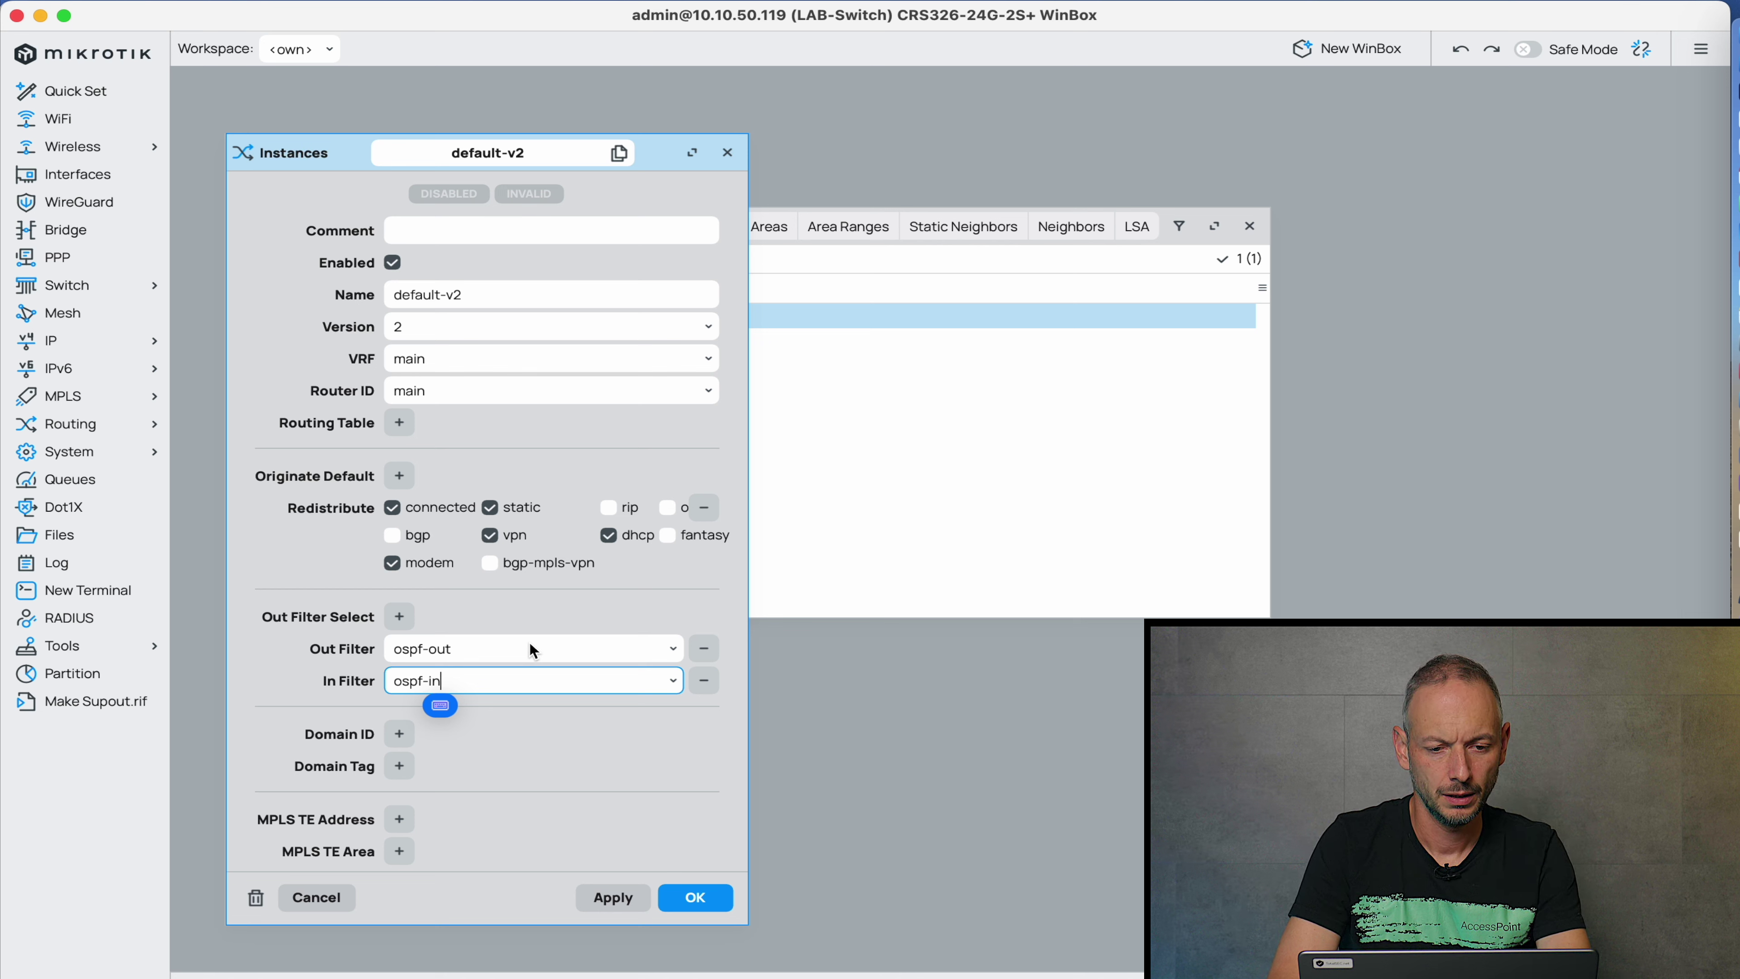
left_click(734, 156)
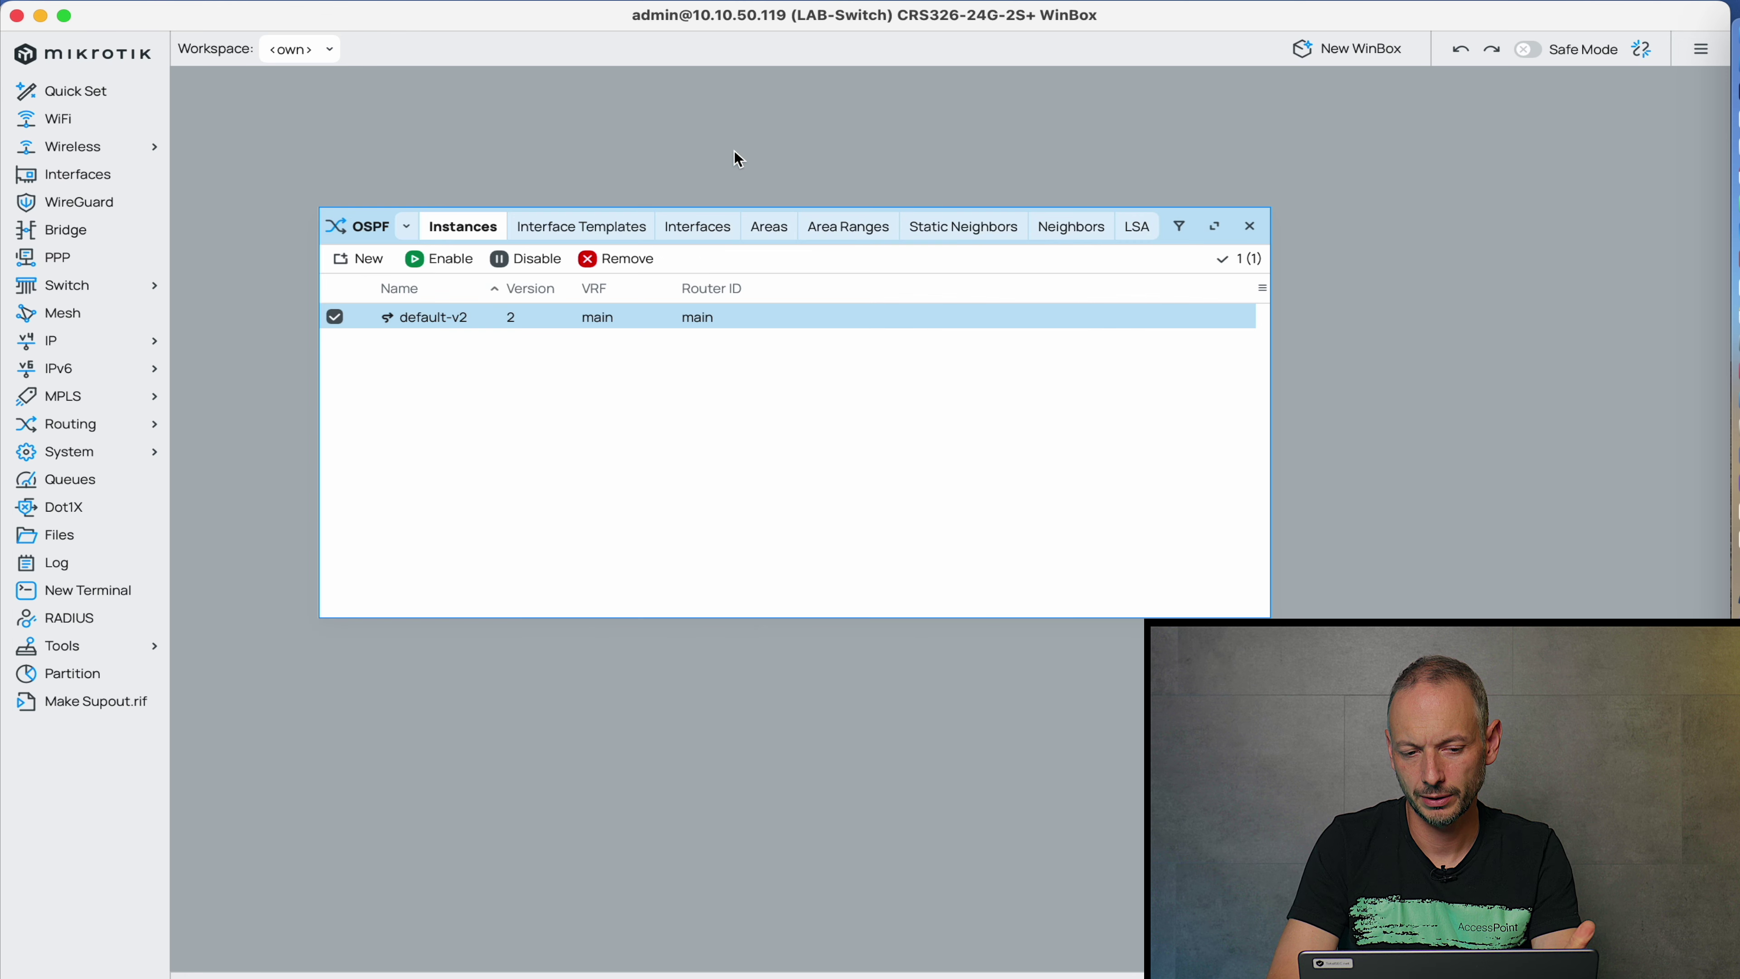
left_click(770, 228)
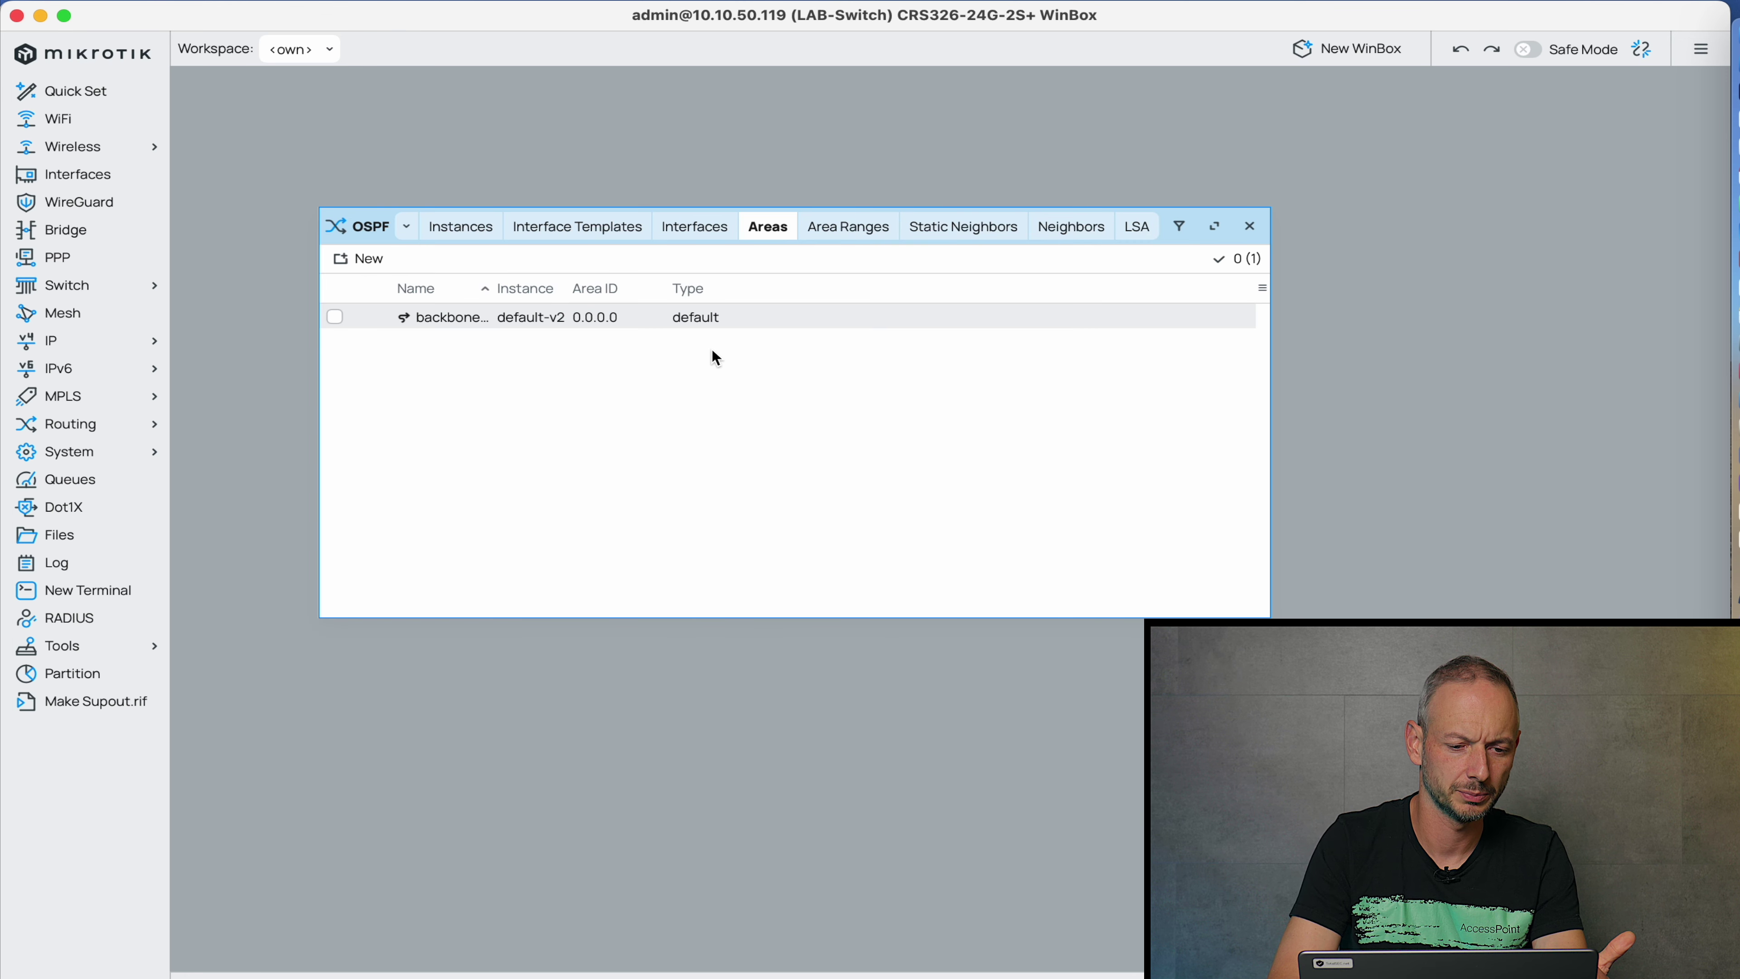
double_click(767, 326)
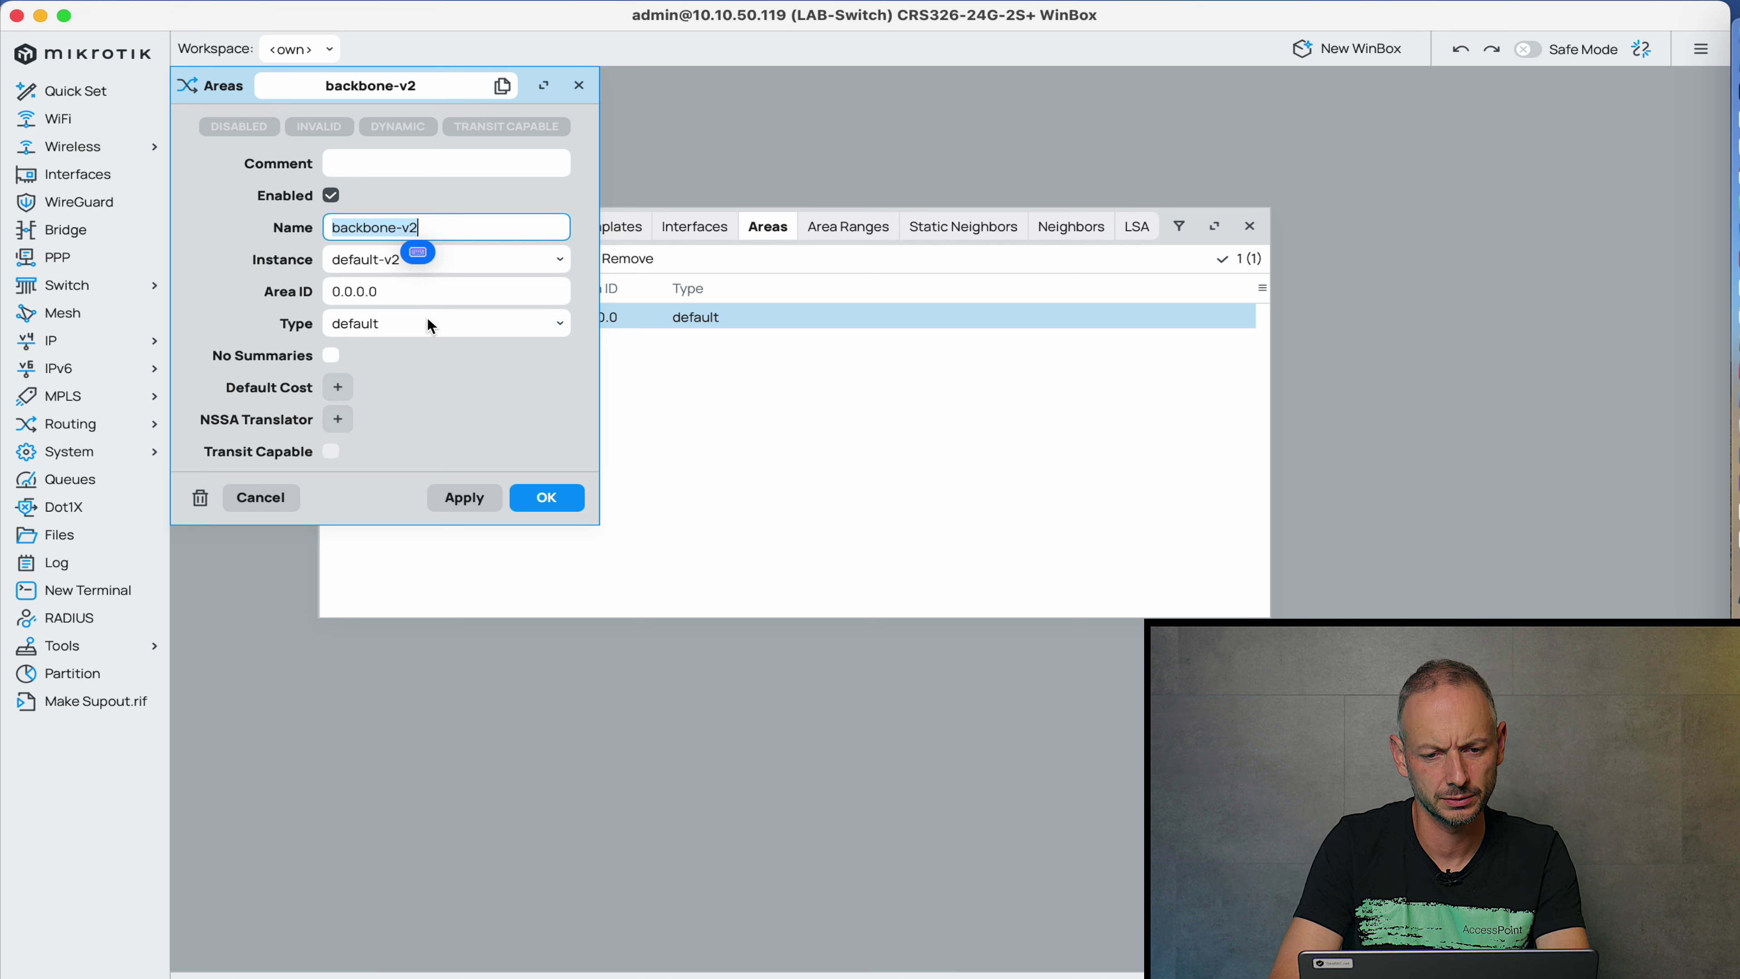
left_click(580, 85)
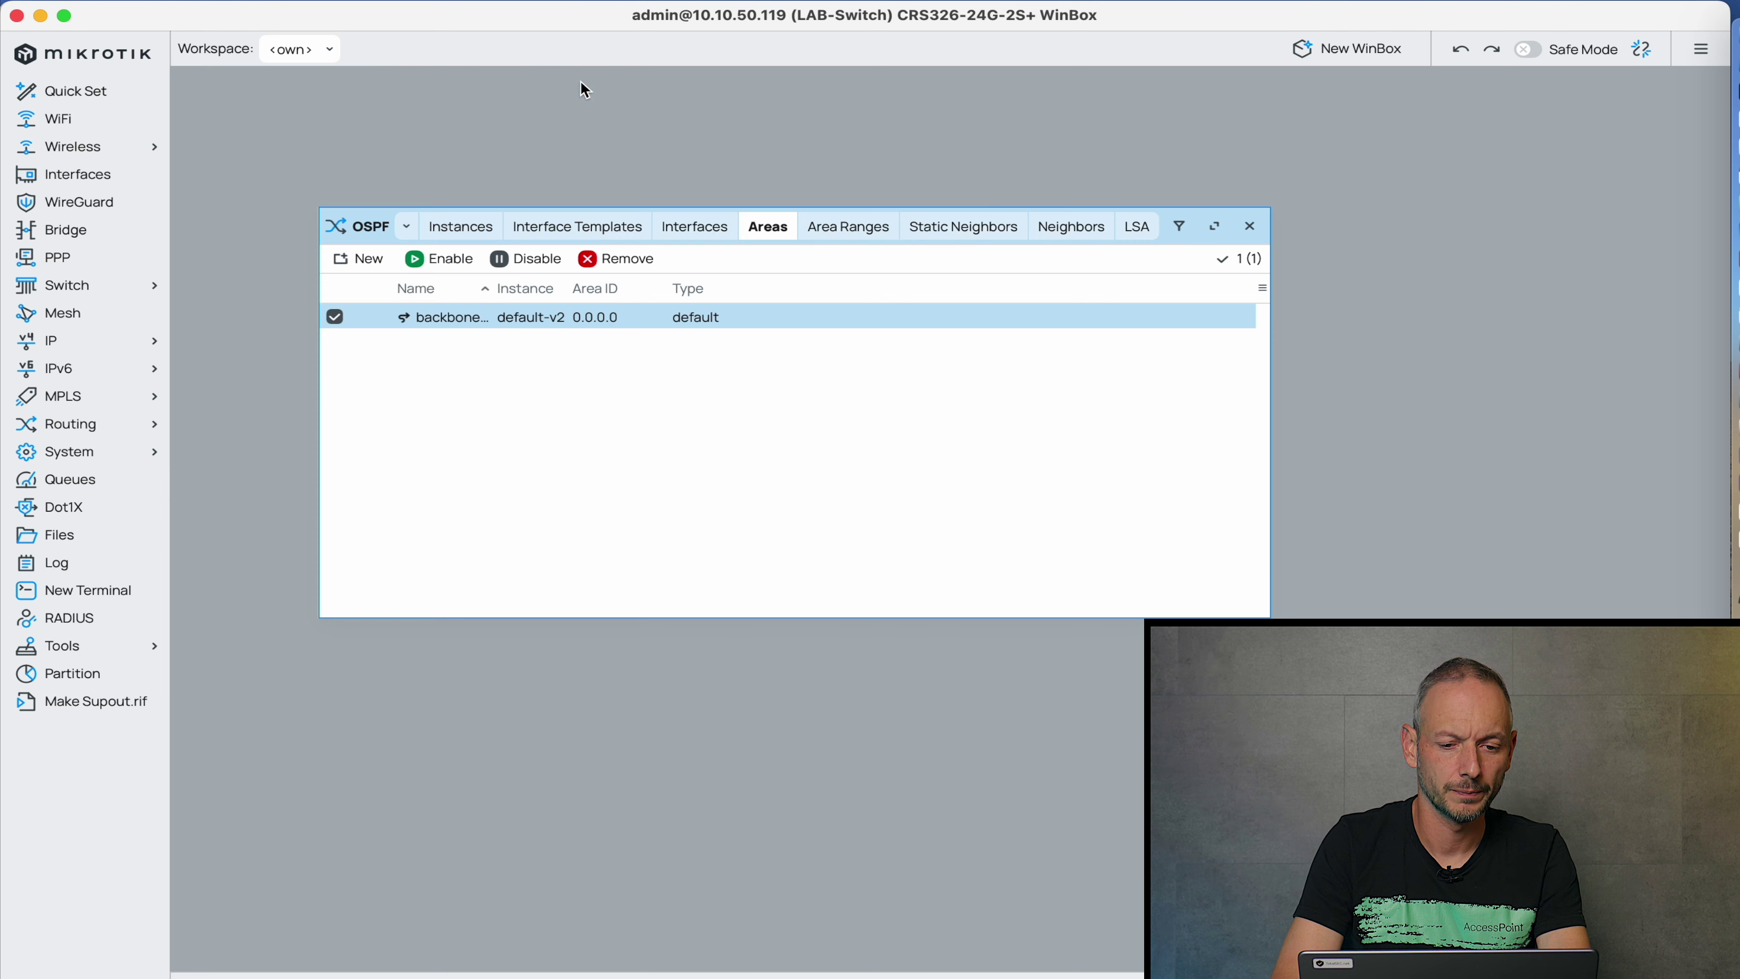
View the OSPF interface templates and open the IPv4 route list below the OSPF window.
left_click(593, 229)
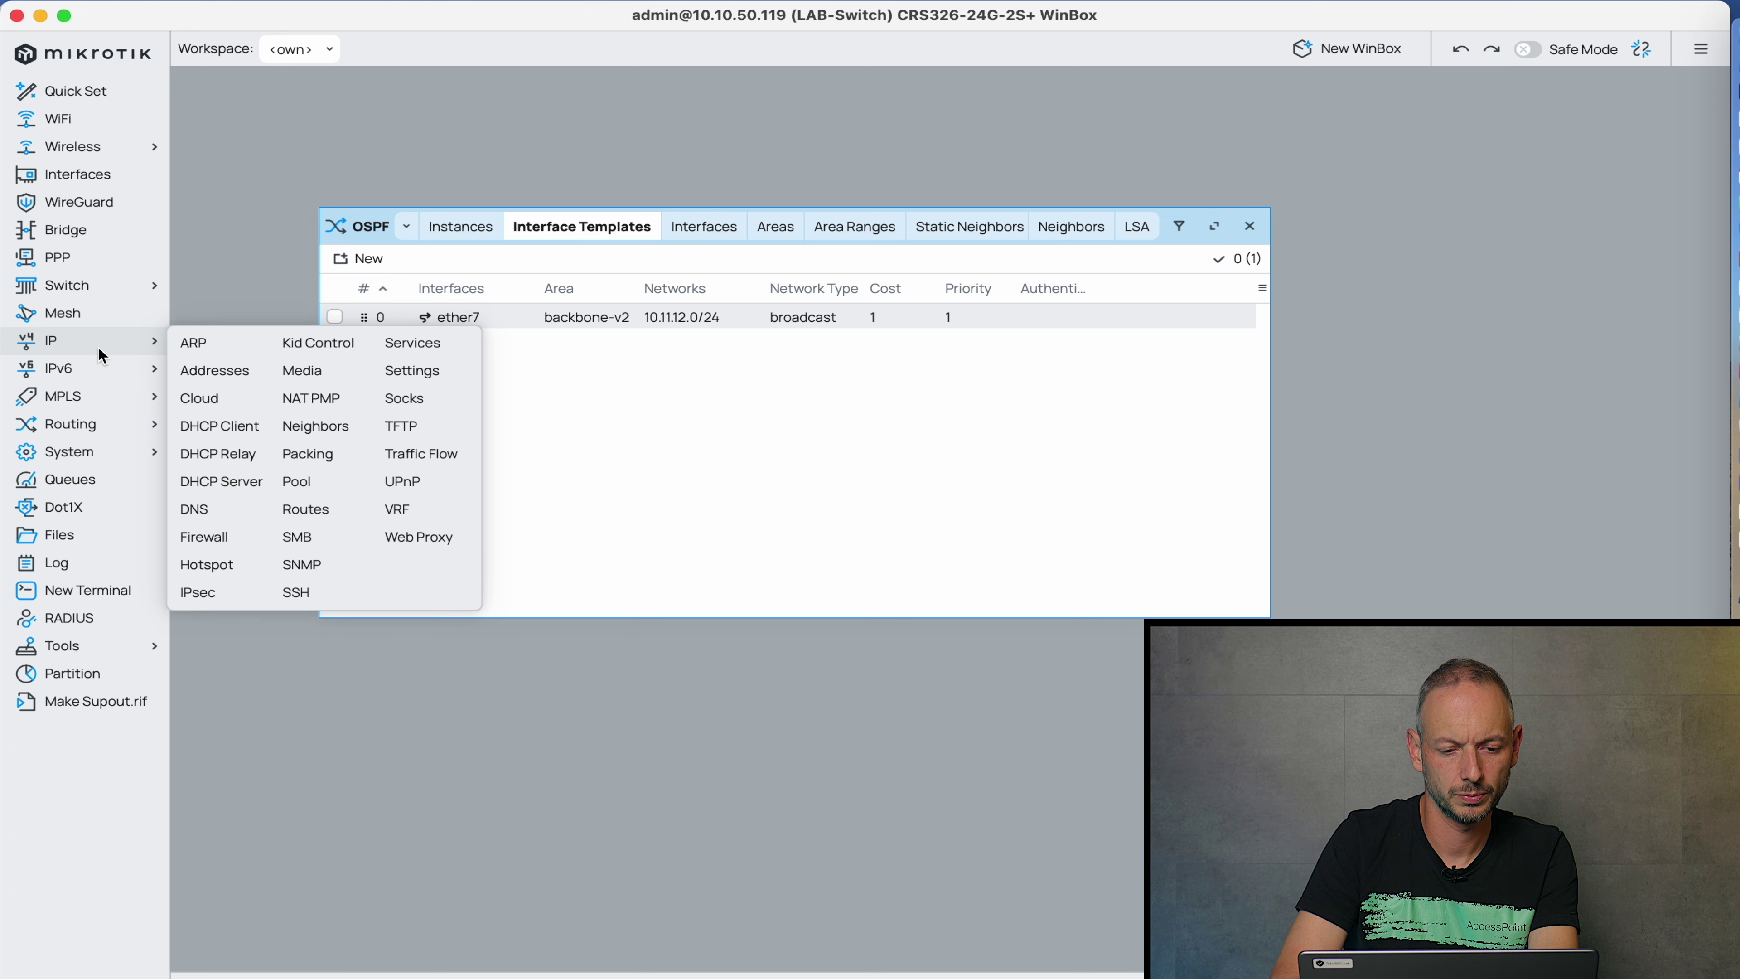
mouse_move(136, 369)
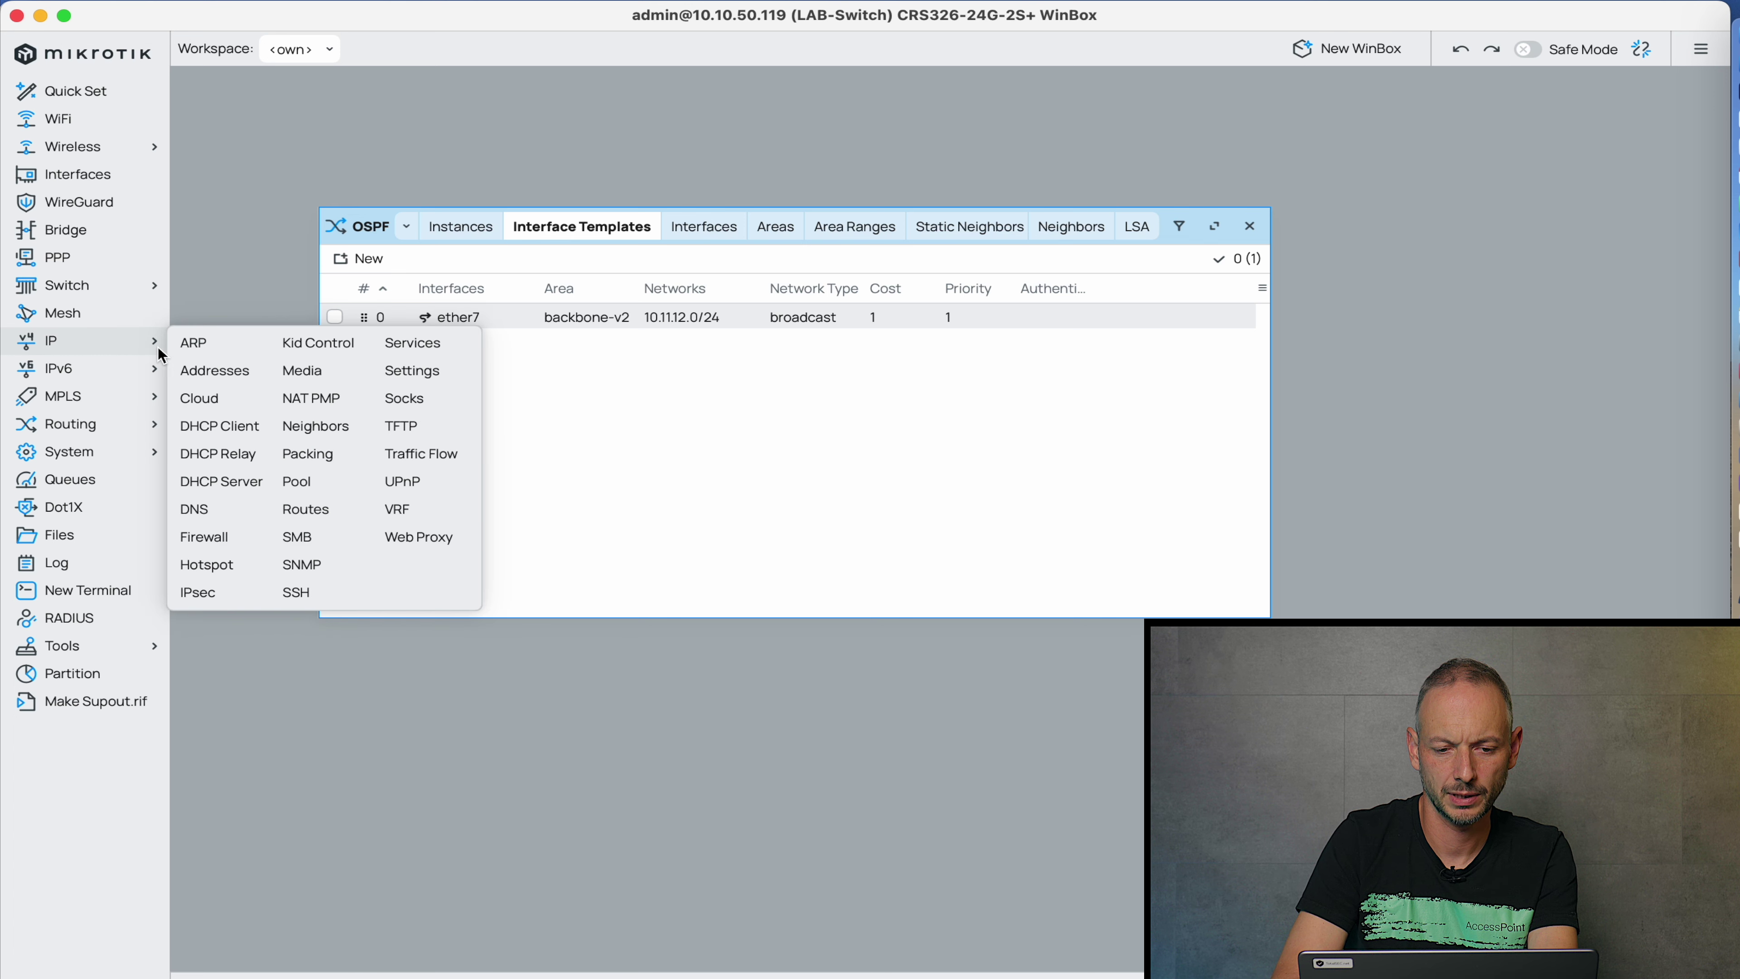
left_click(329, 506)
left_click_drag(994, 203, 1017, 649)
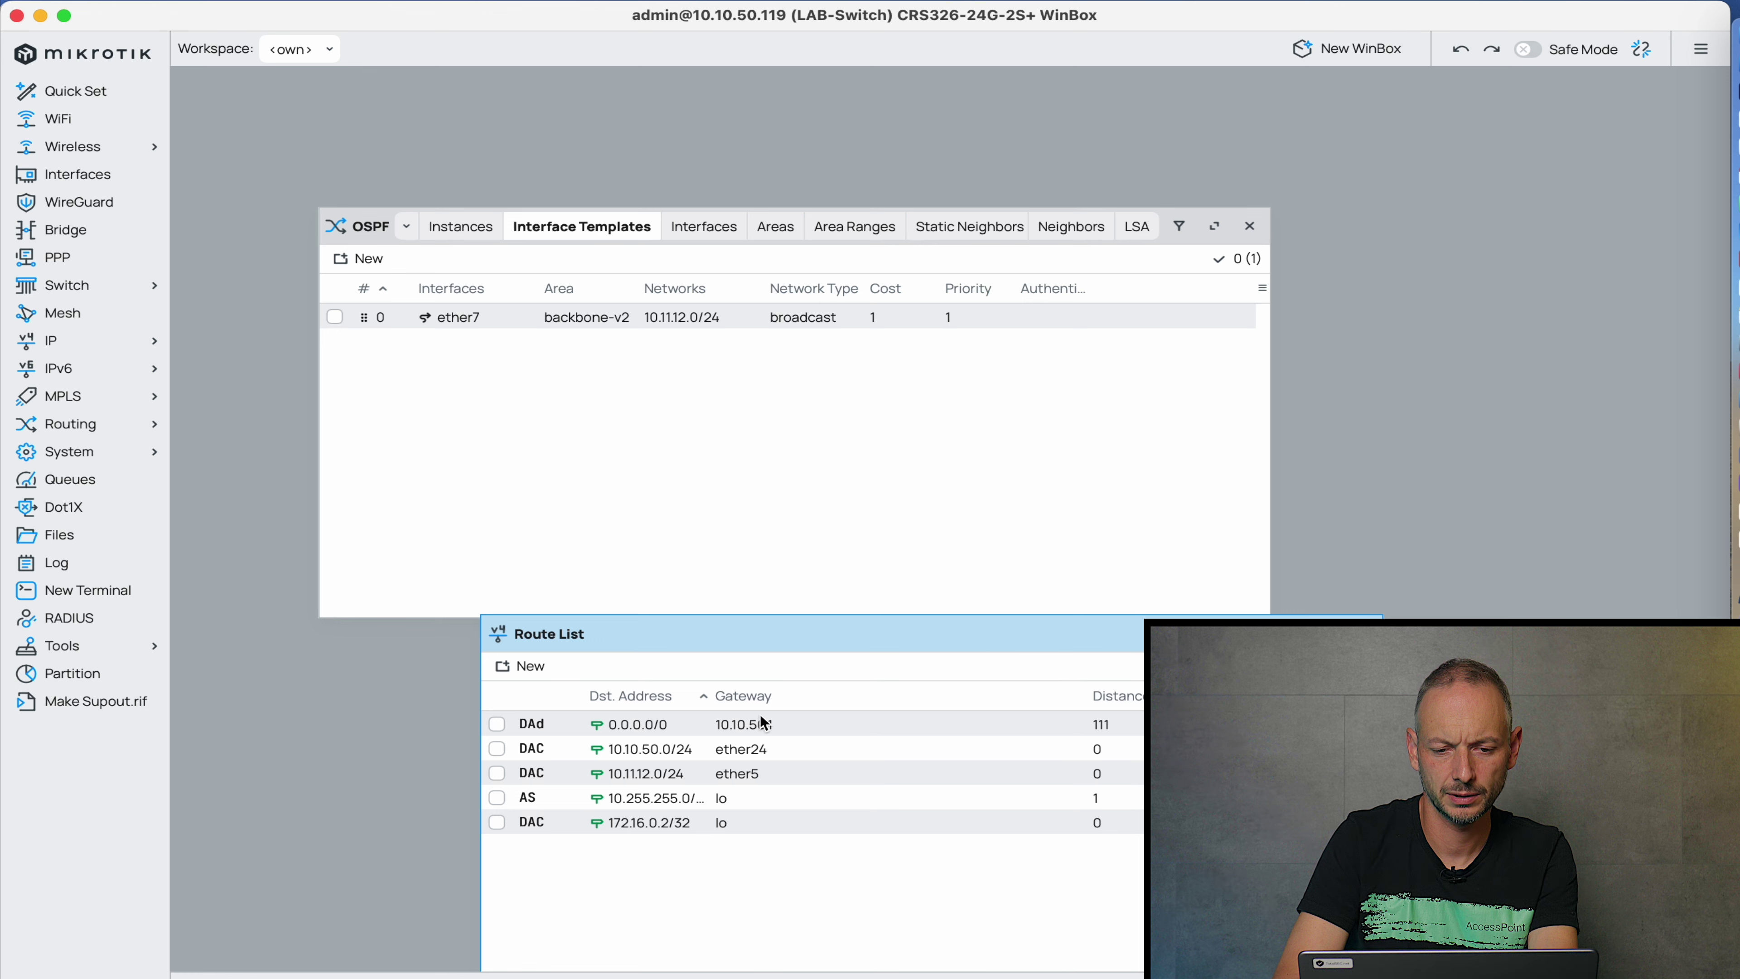
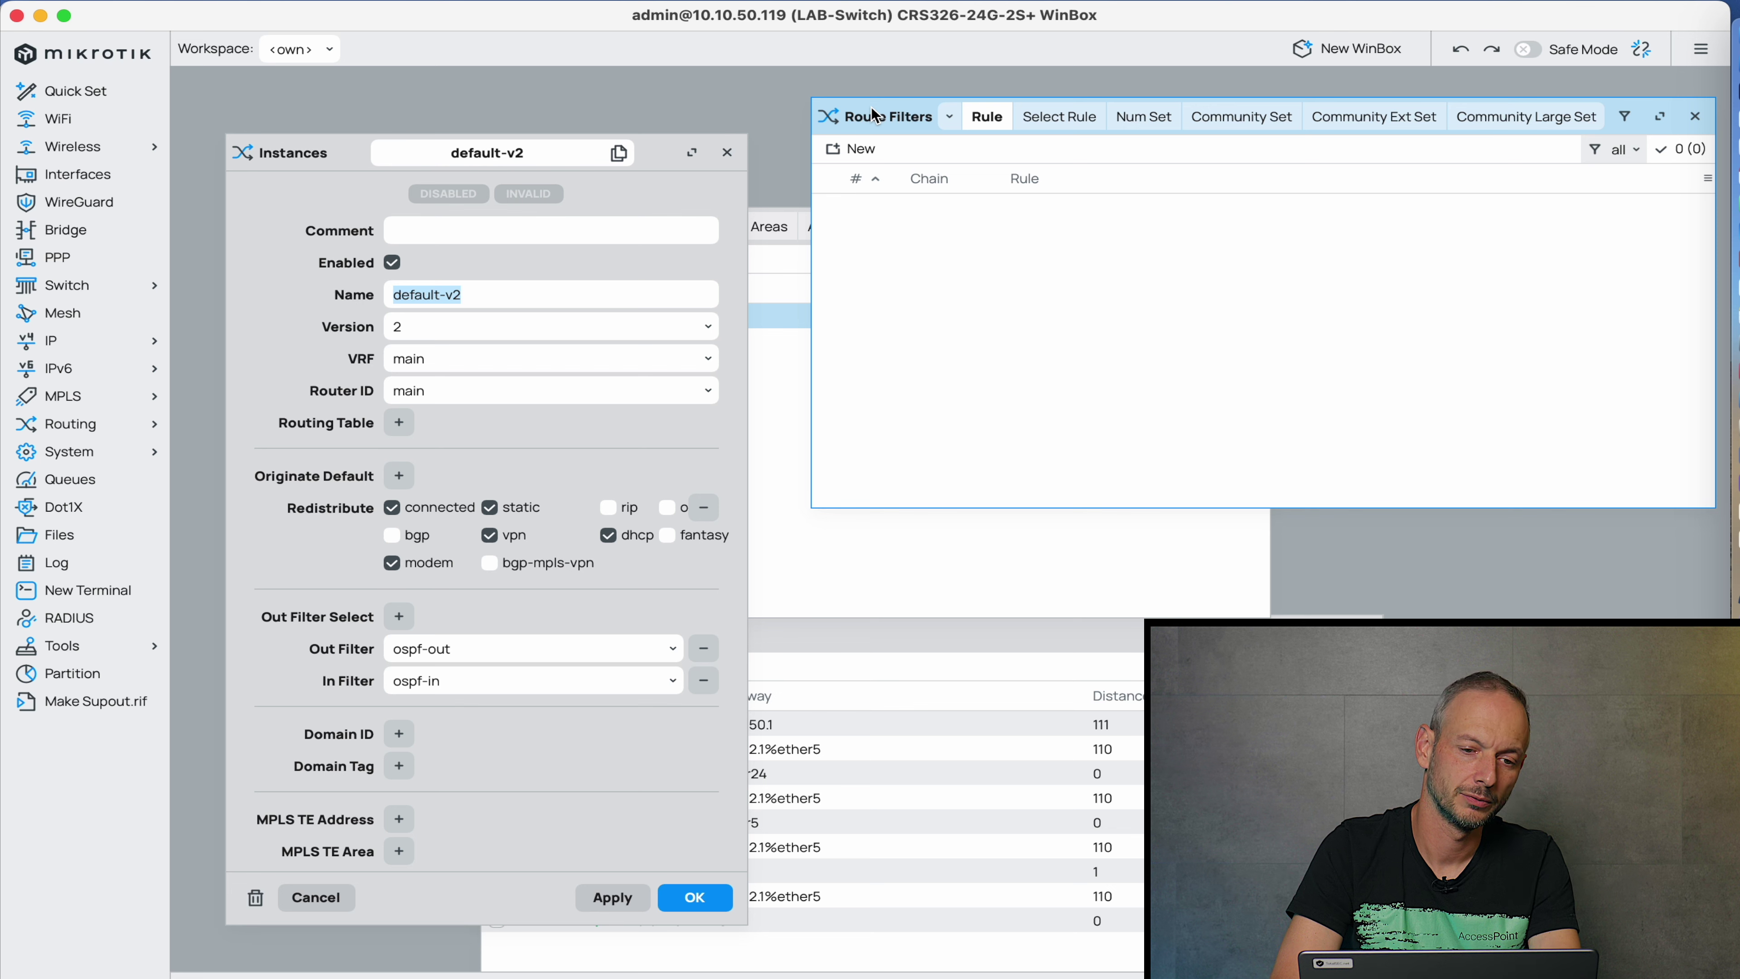
Create a routing filter rule on LAB-Switch for the chain ospf-out with the rule "accept;".
left_click(851, 149)
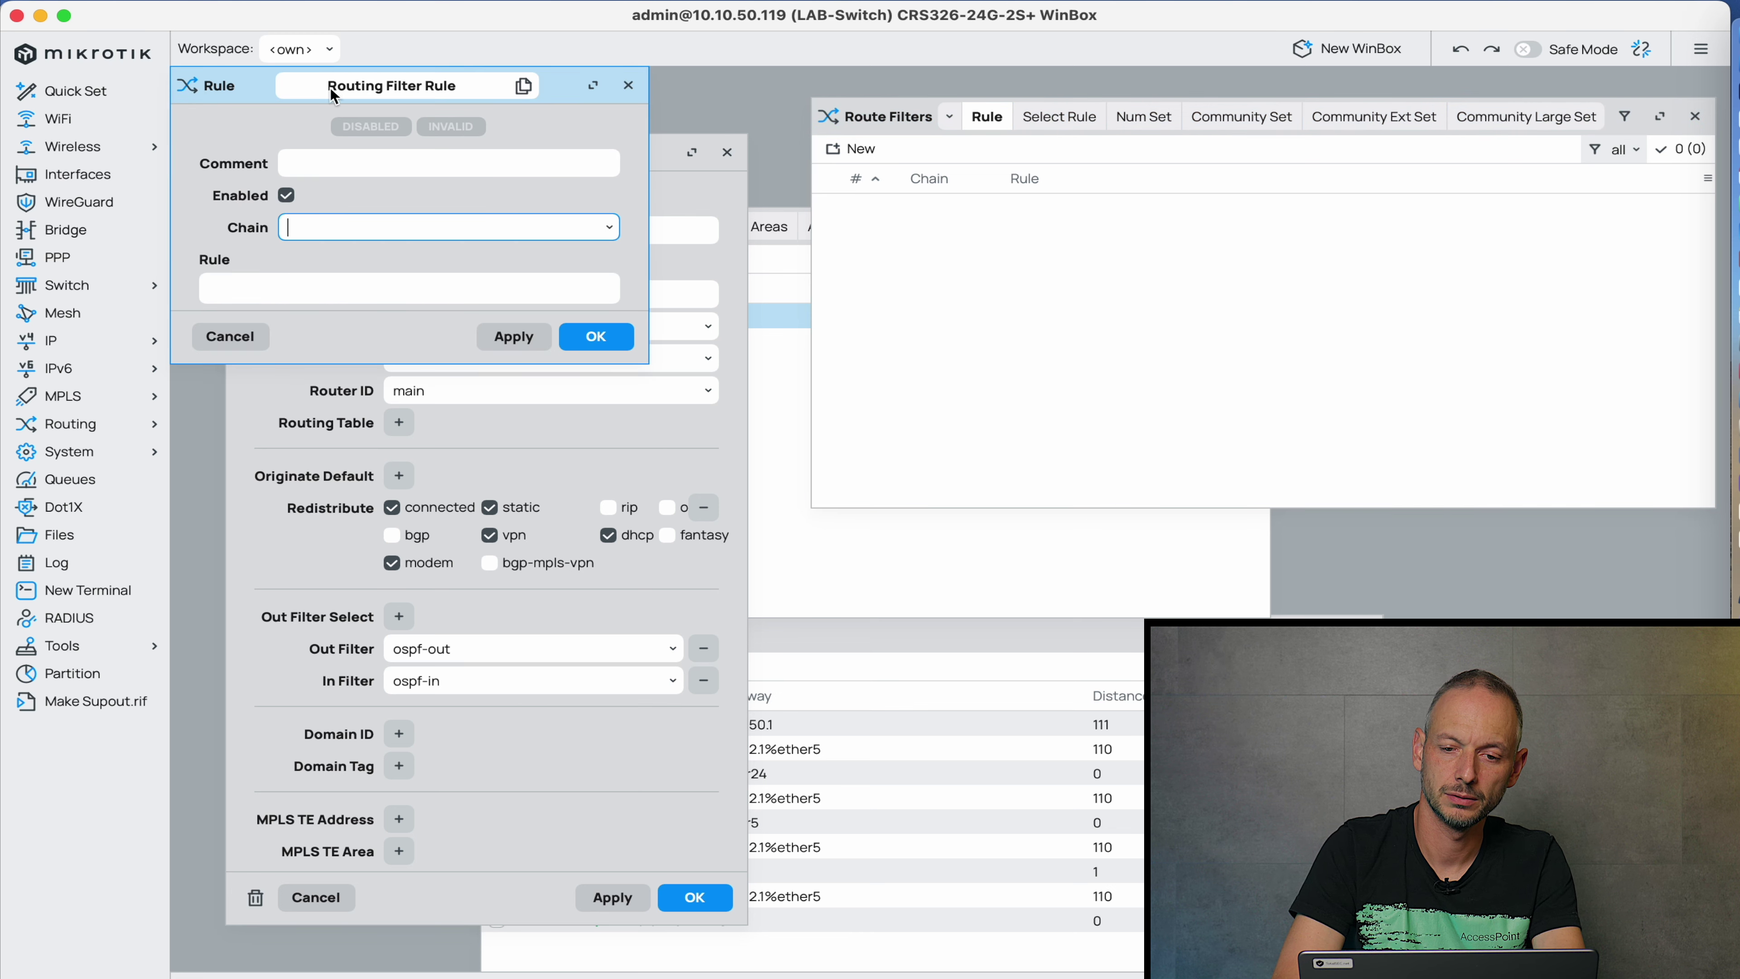
left_click_drag(254, 96, 993, 297)
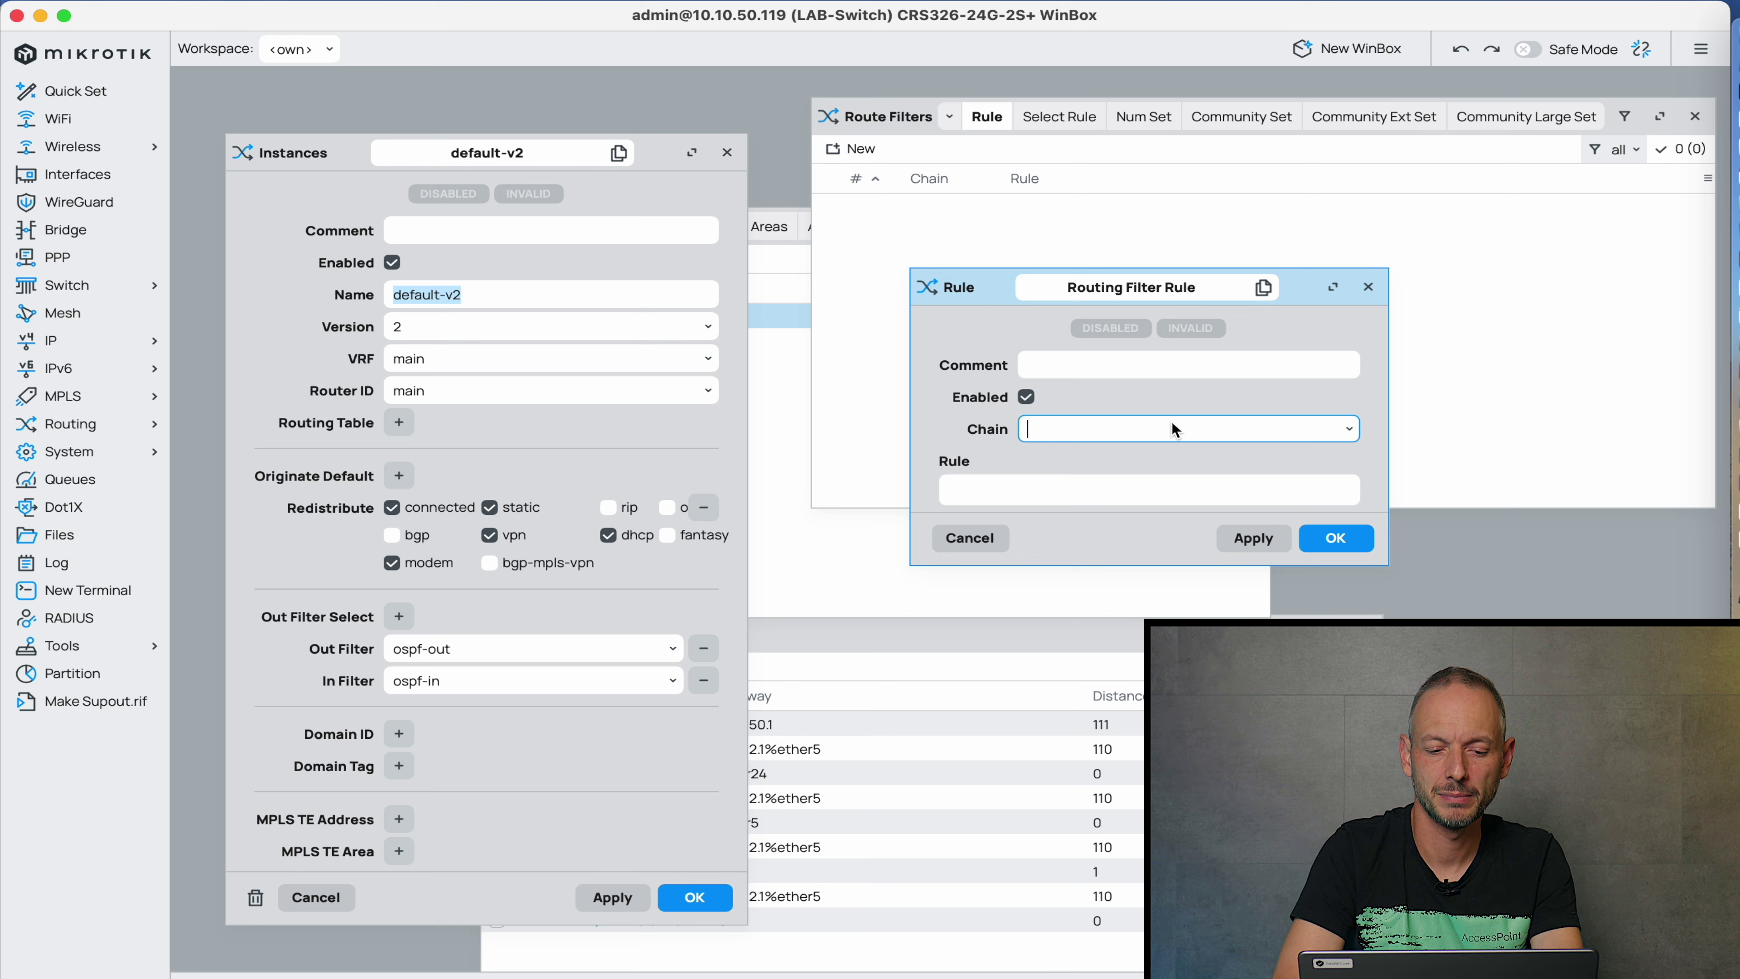
double_click(483, 649)
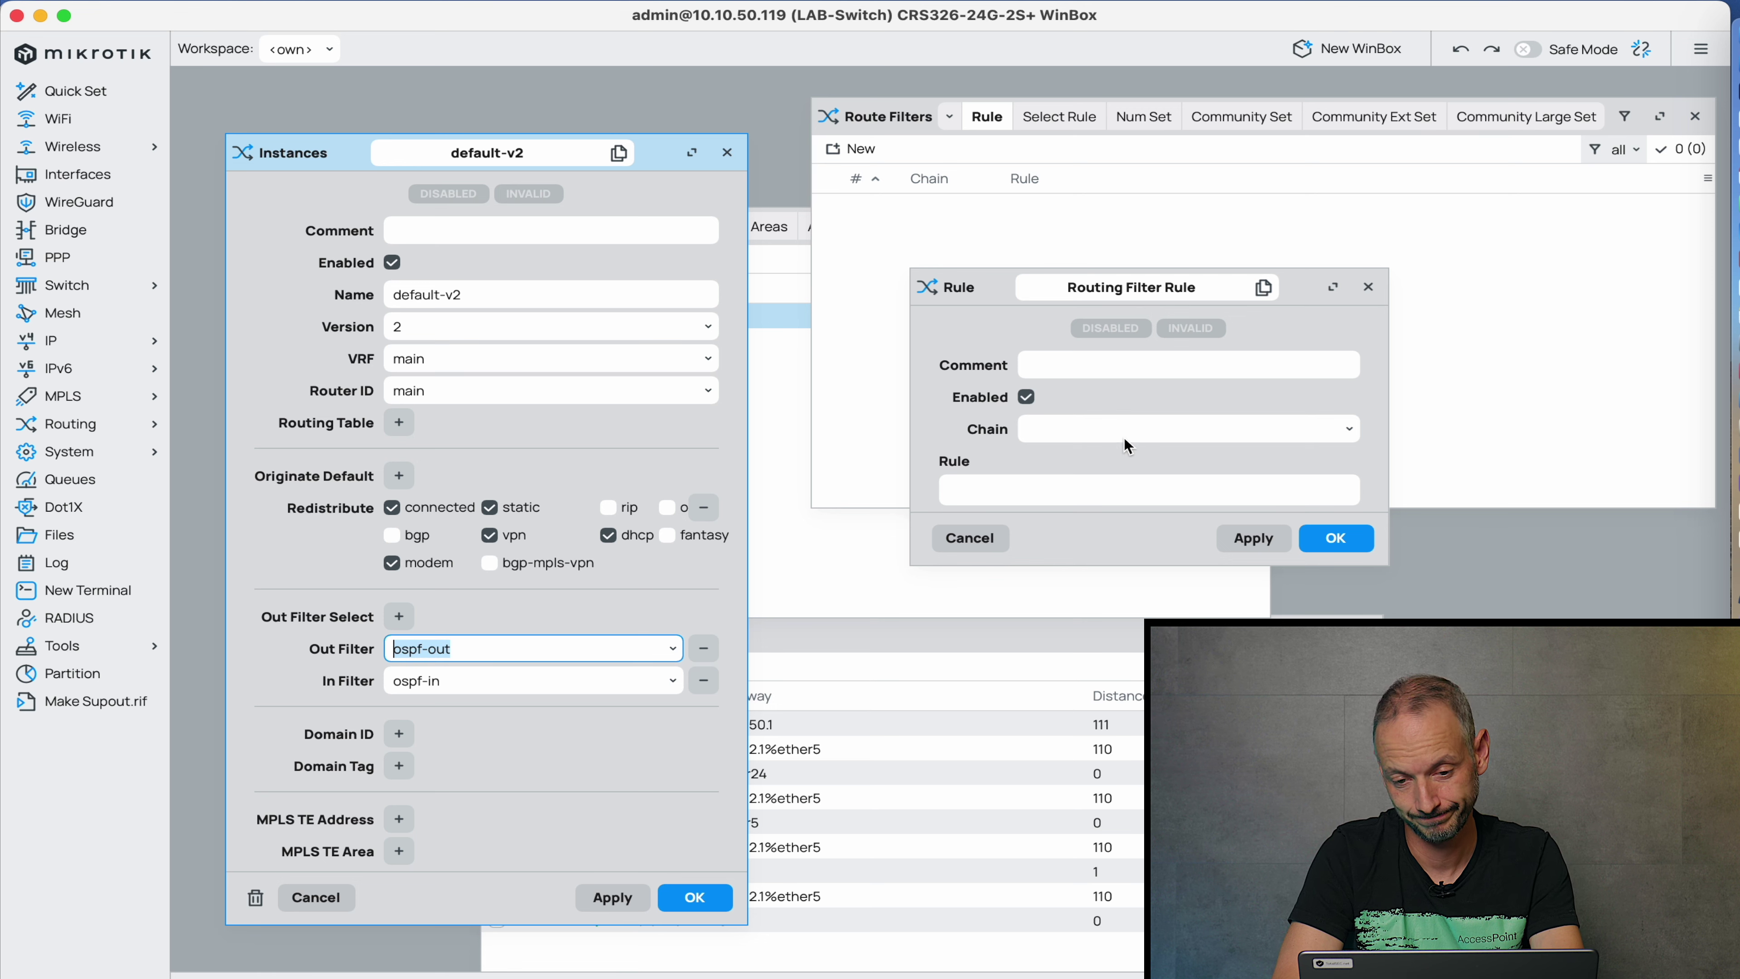
left_click(1138, 428)
type("ospf-out")
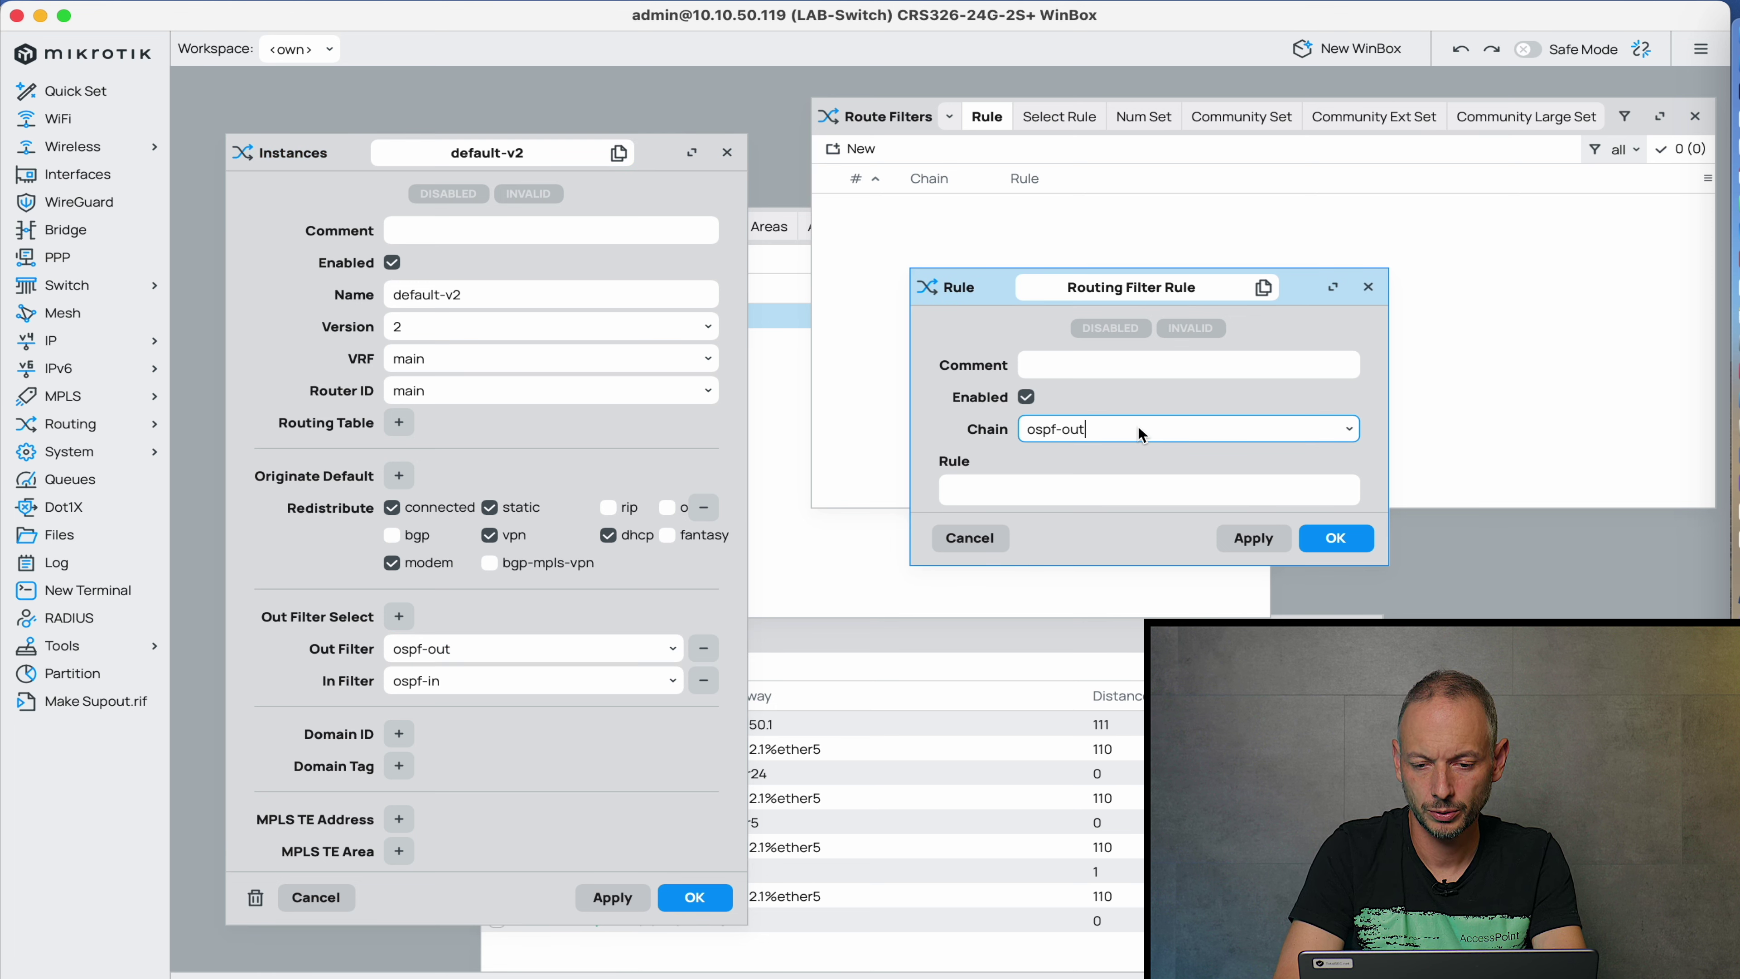
left_click(1082, 488)
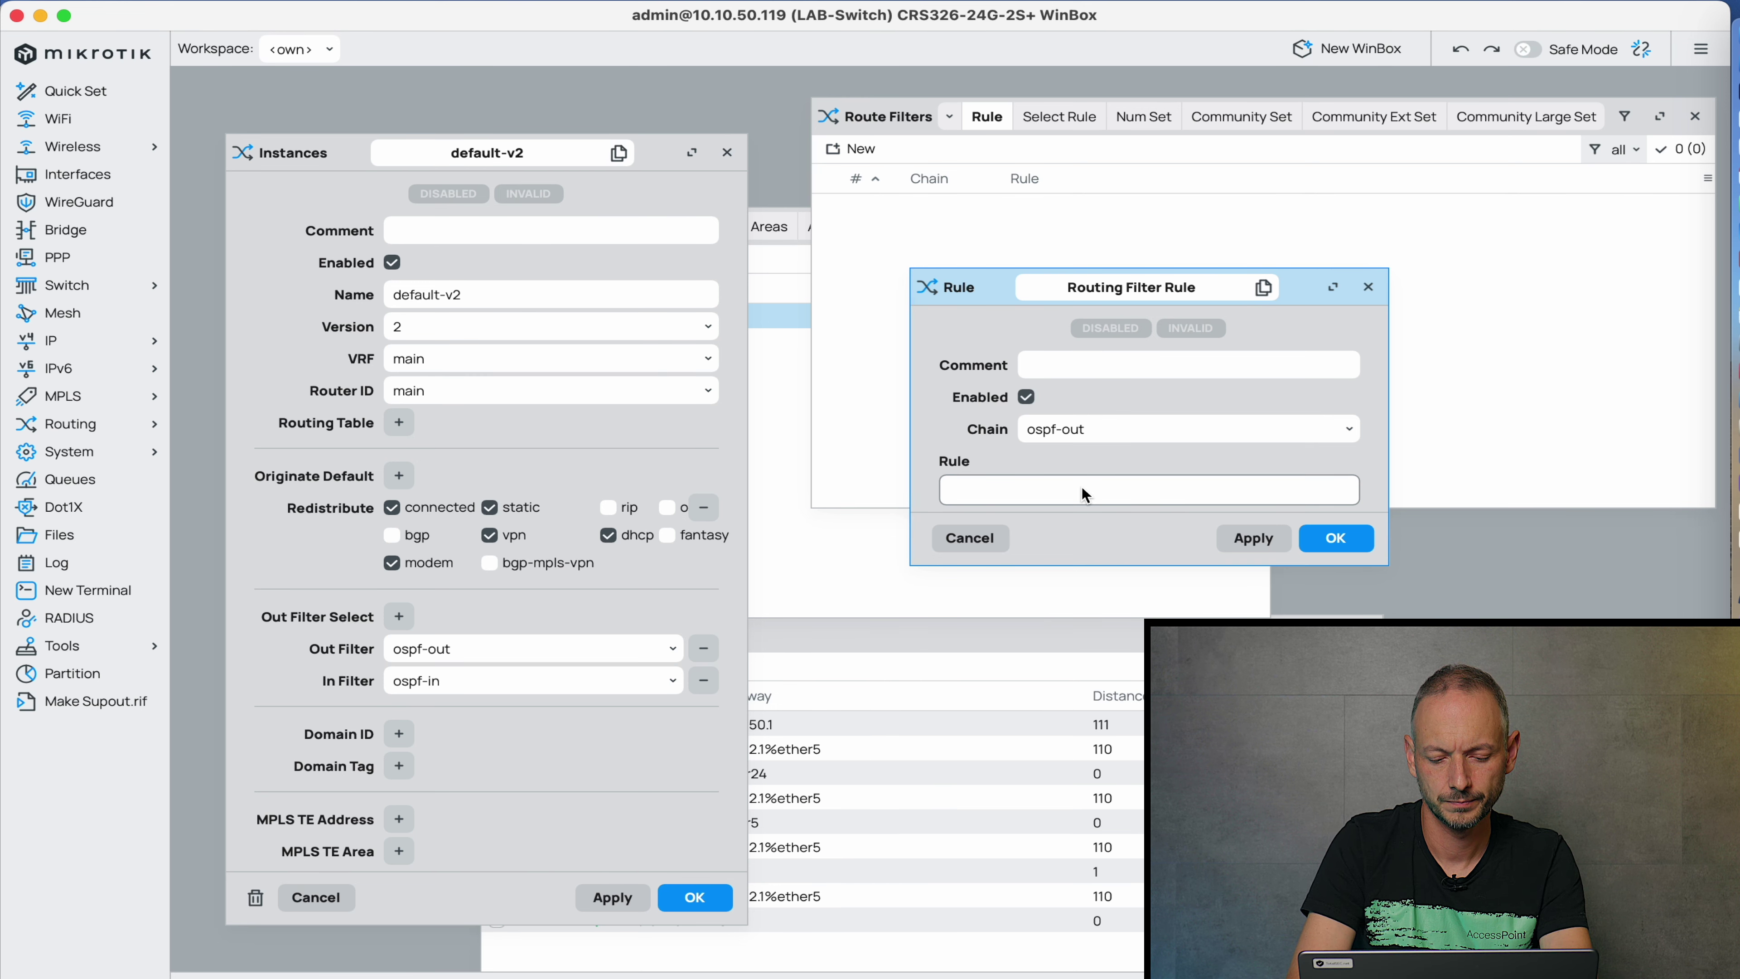
type("accept")
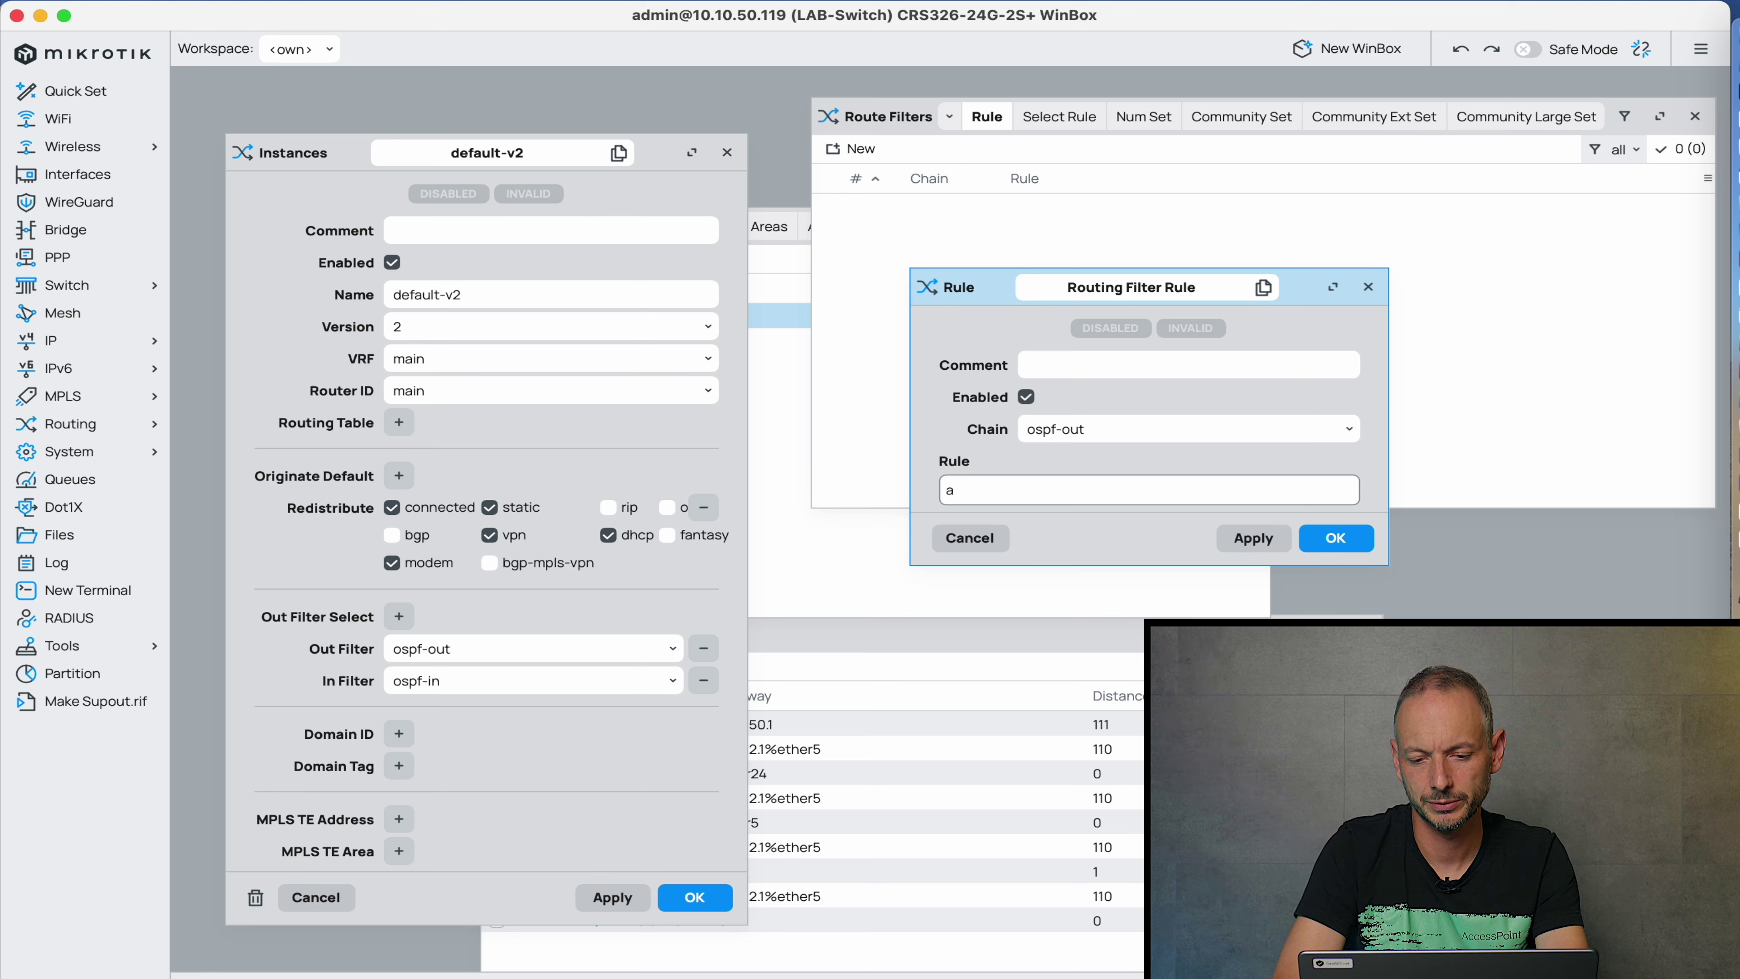
type(";")
key("Return")
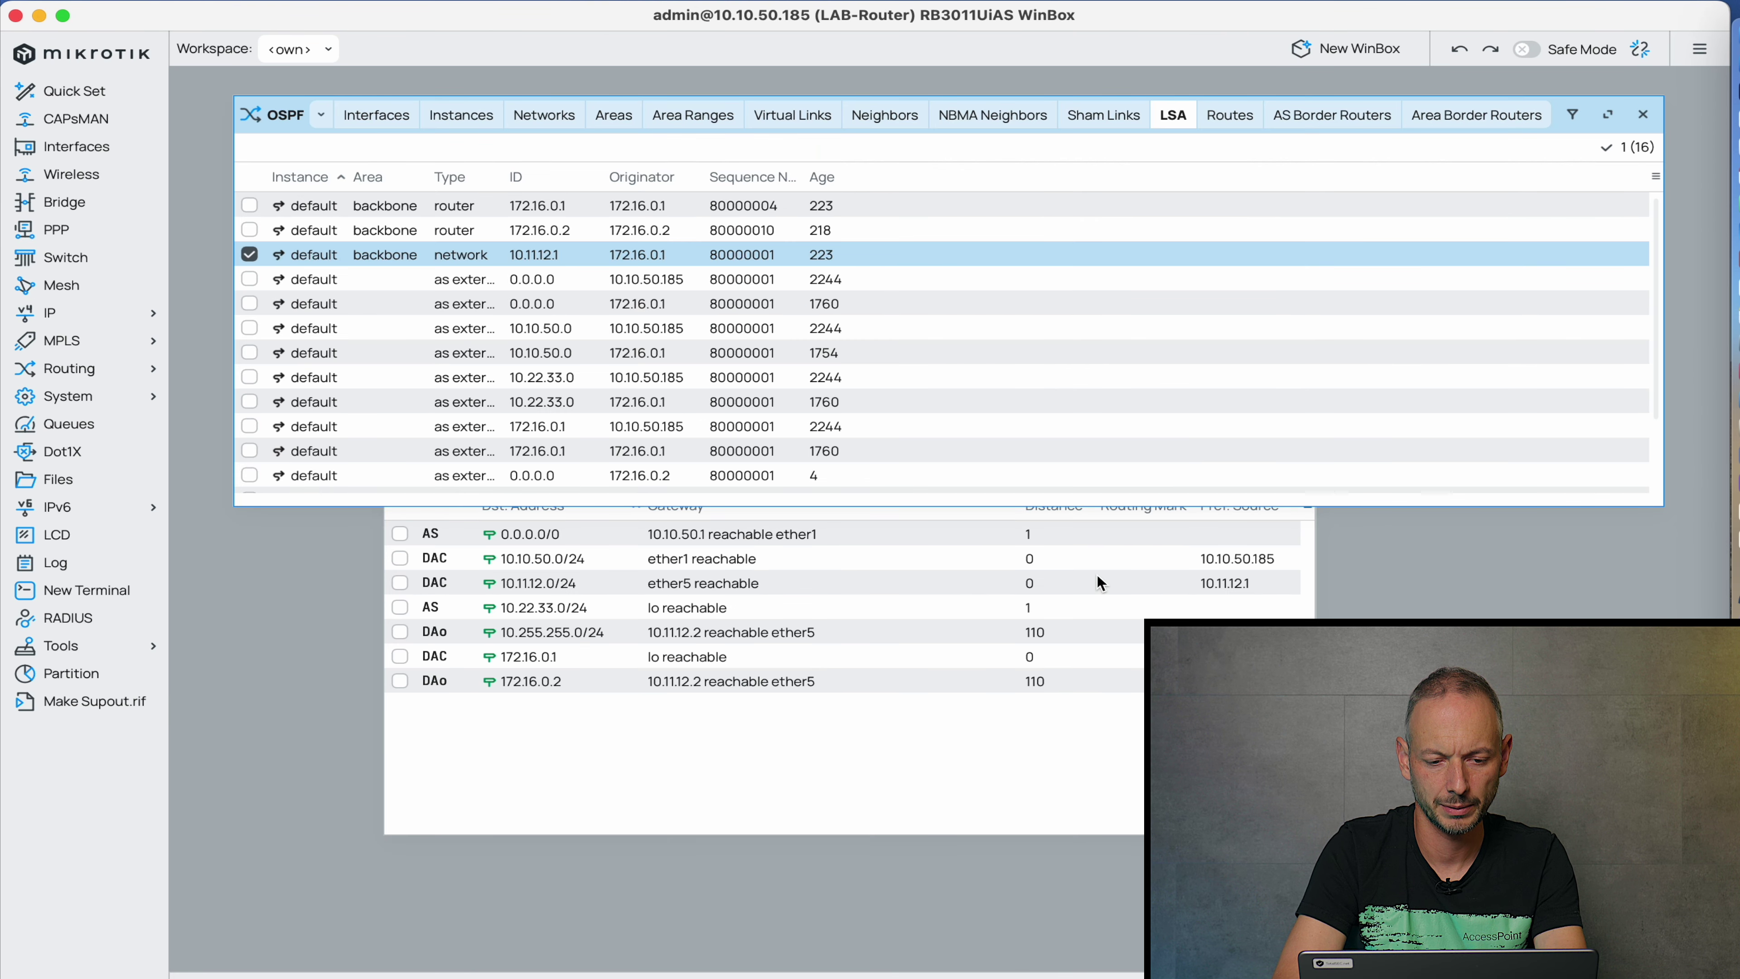
On LAB-Router, check the 10.255.255.0/24 and 172.16.0.2 entries in the route list, plus the OSPF LSAs and routes.
left_click(644, 741)
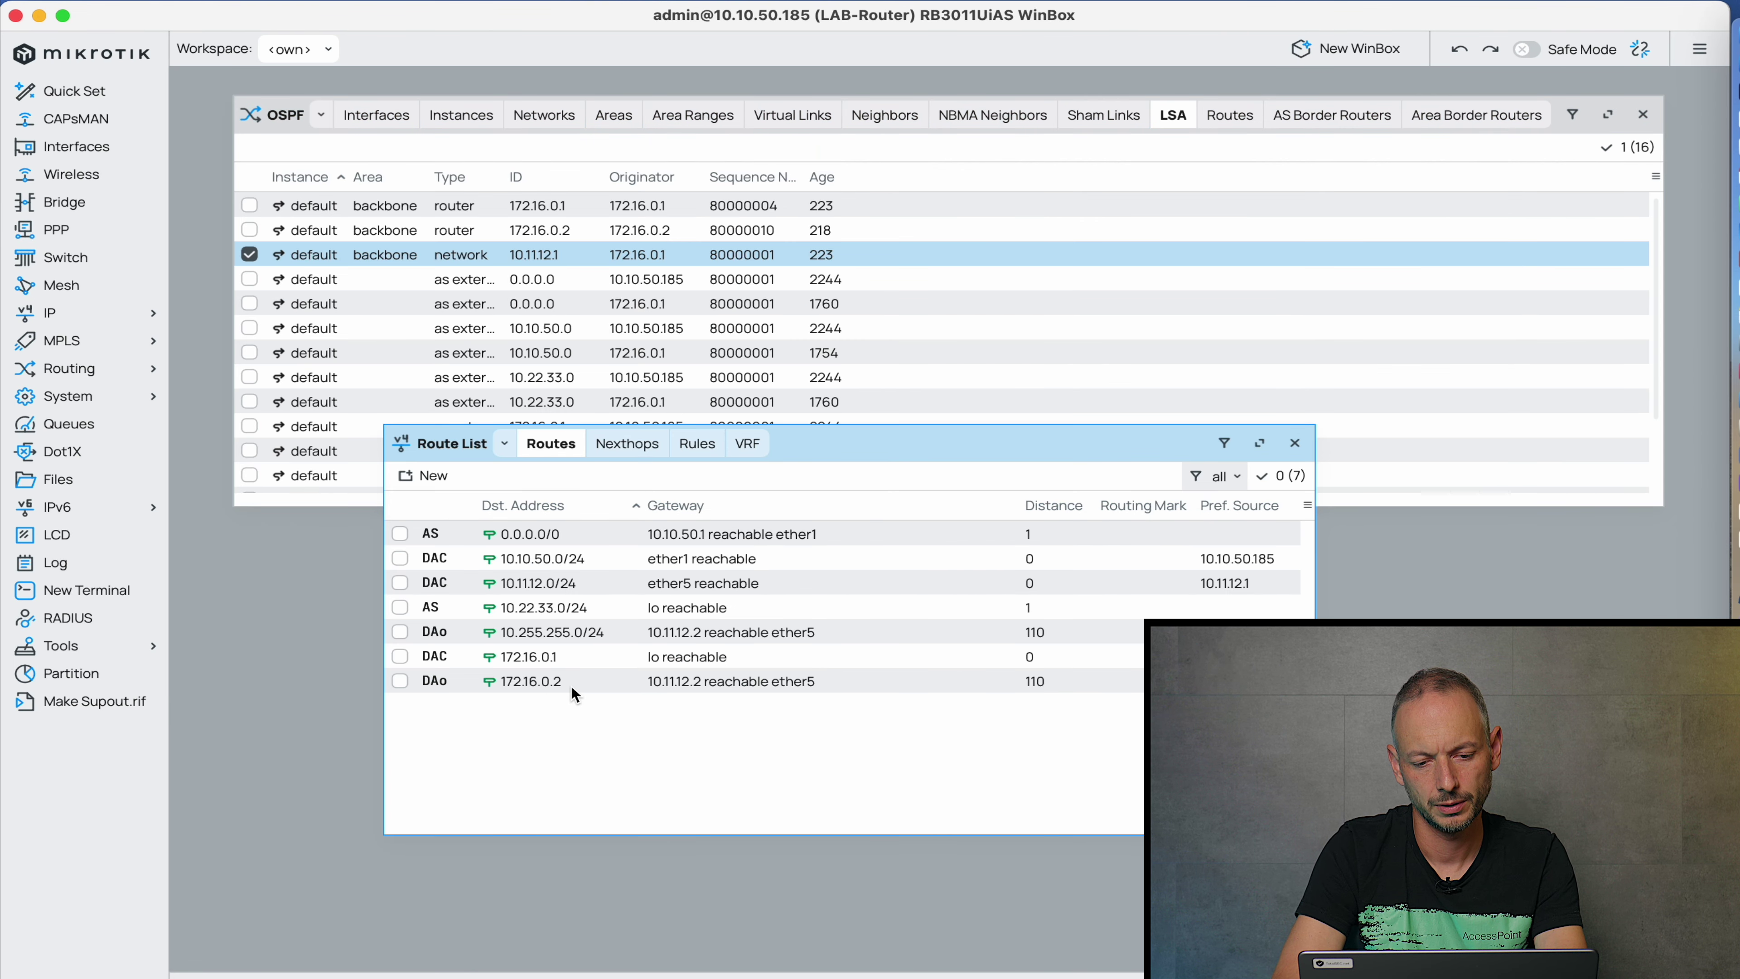
left_click(611, 632)
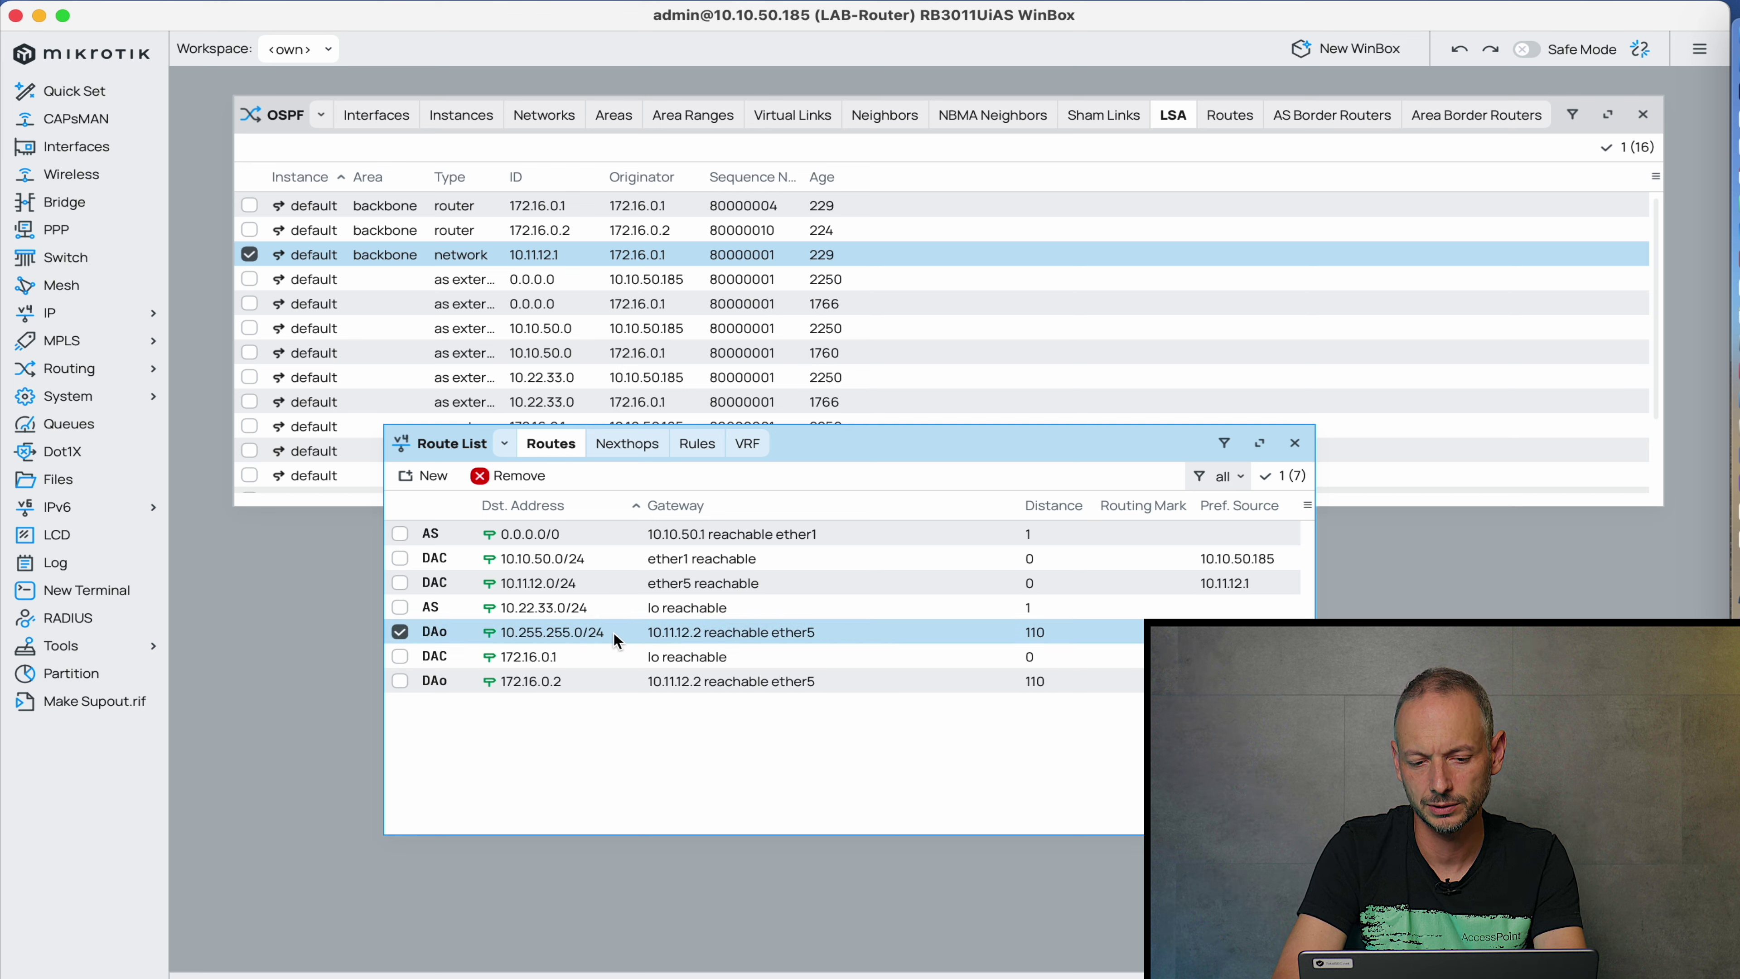
left_click(572, 682)
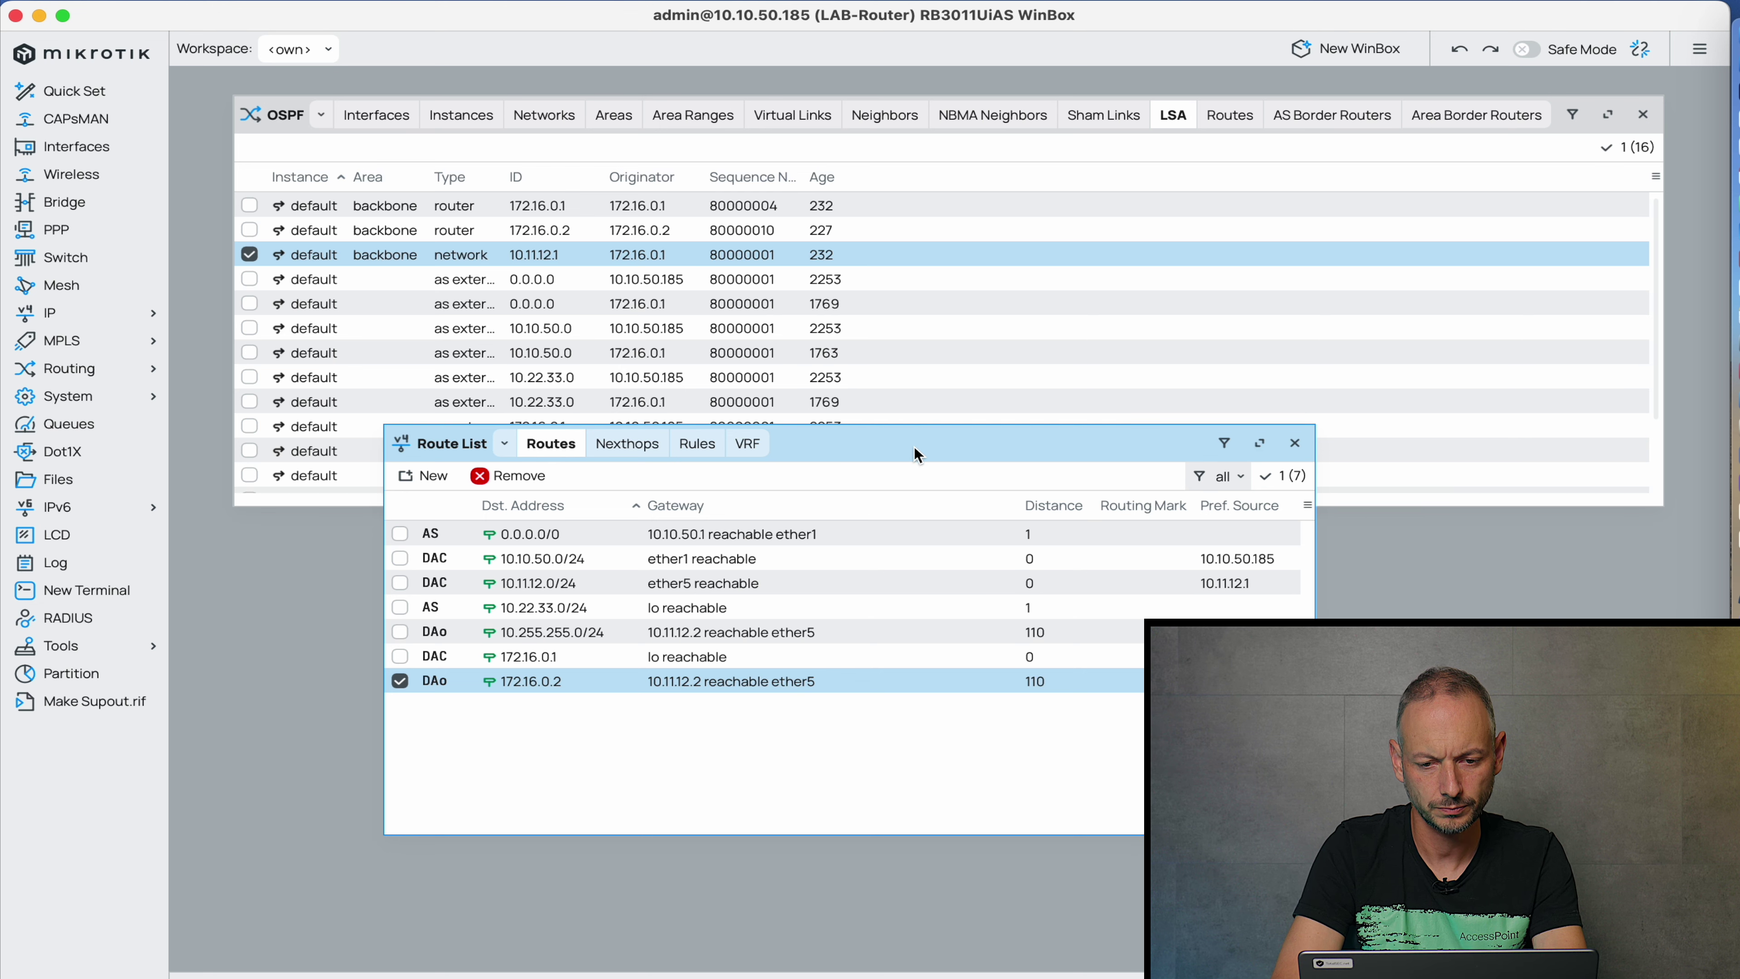
left_click_drag(918, 454, 856, 512)
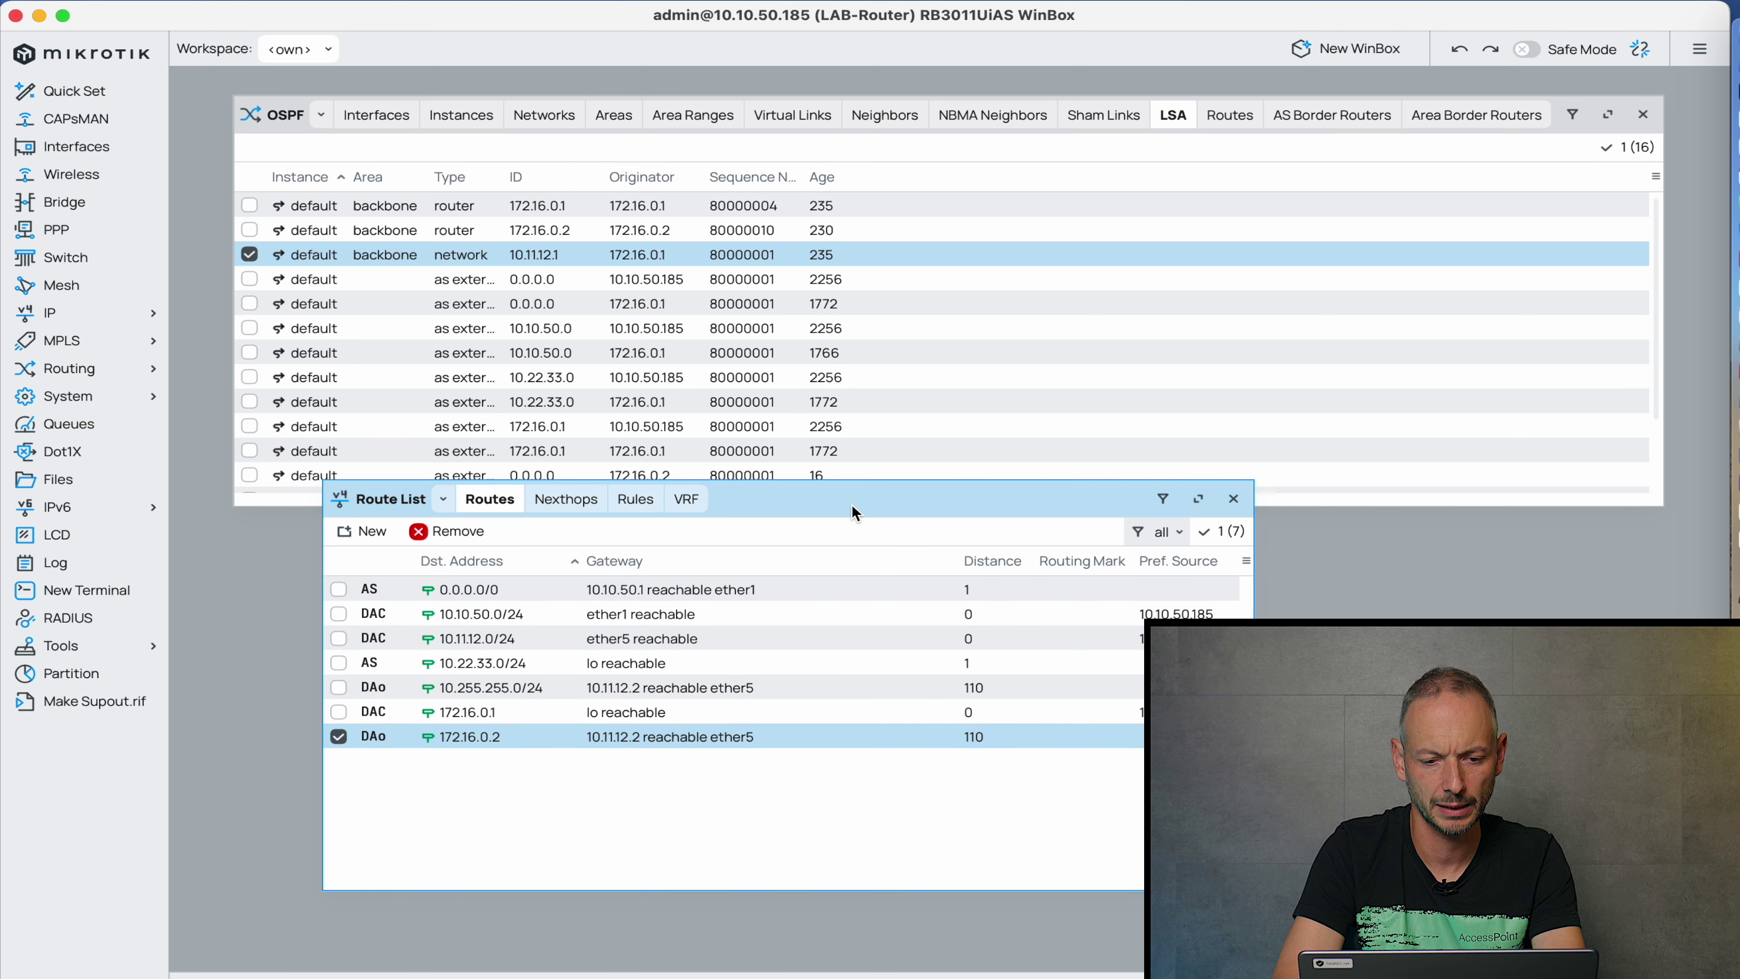
left_click(909, 404)
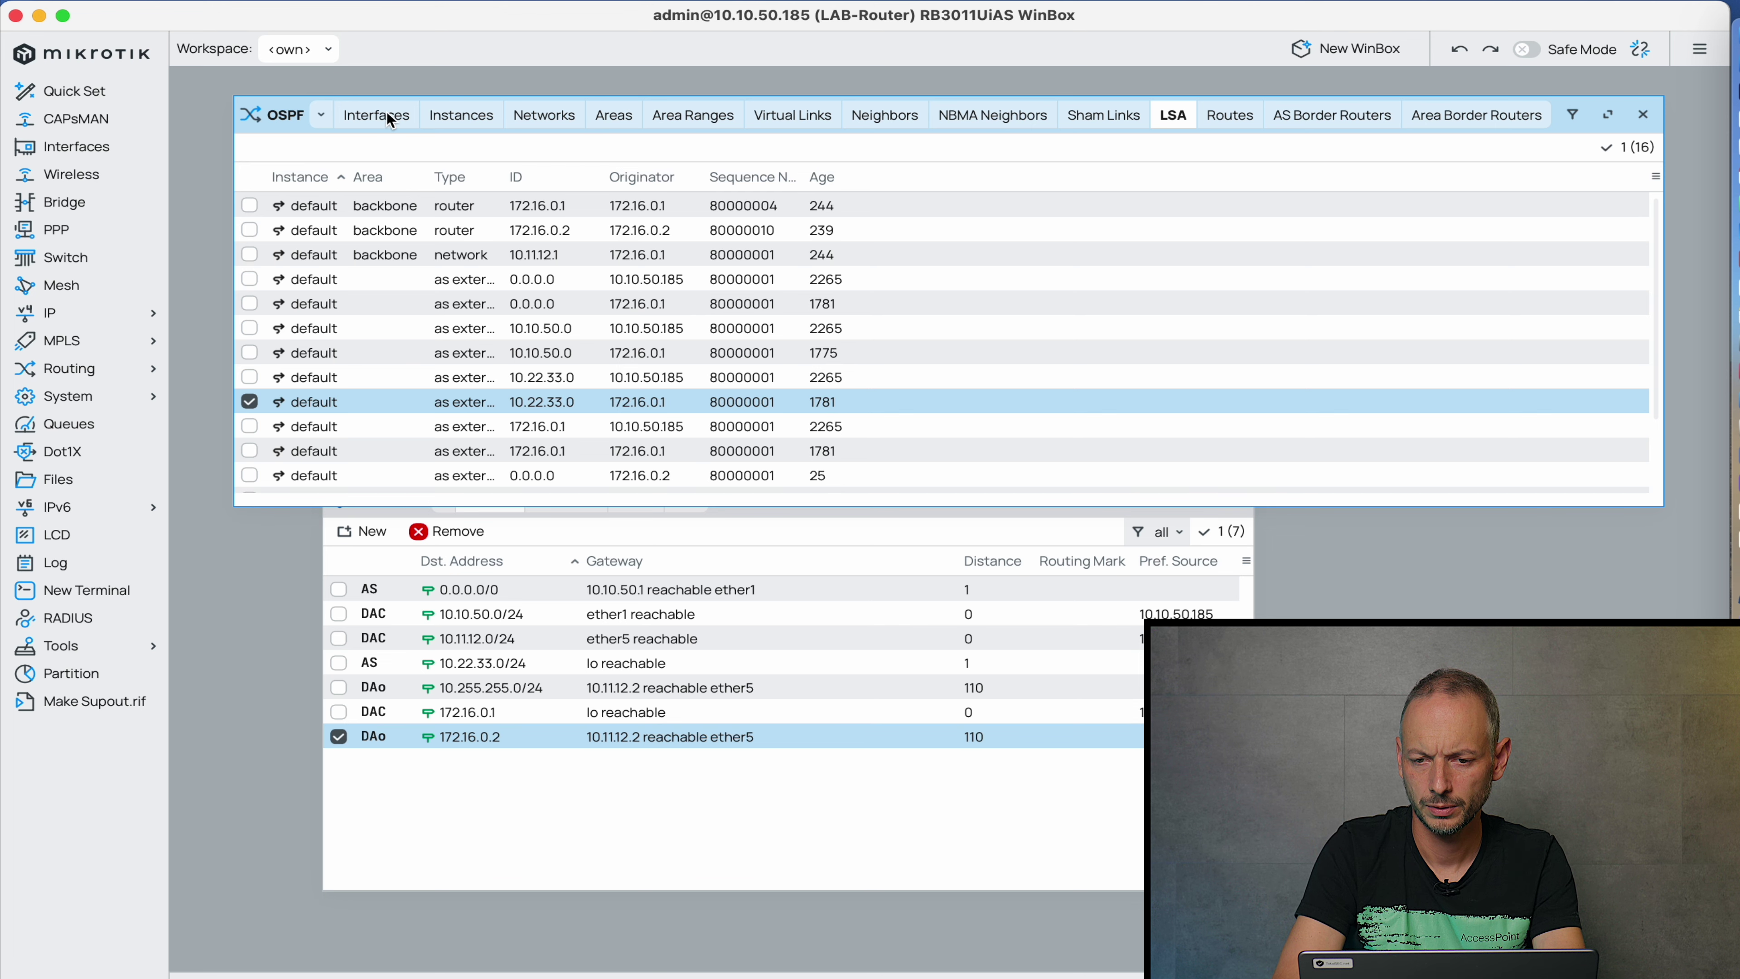
left_click(1227, 124)
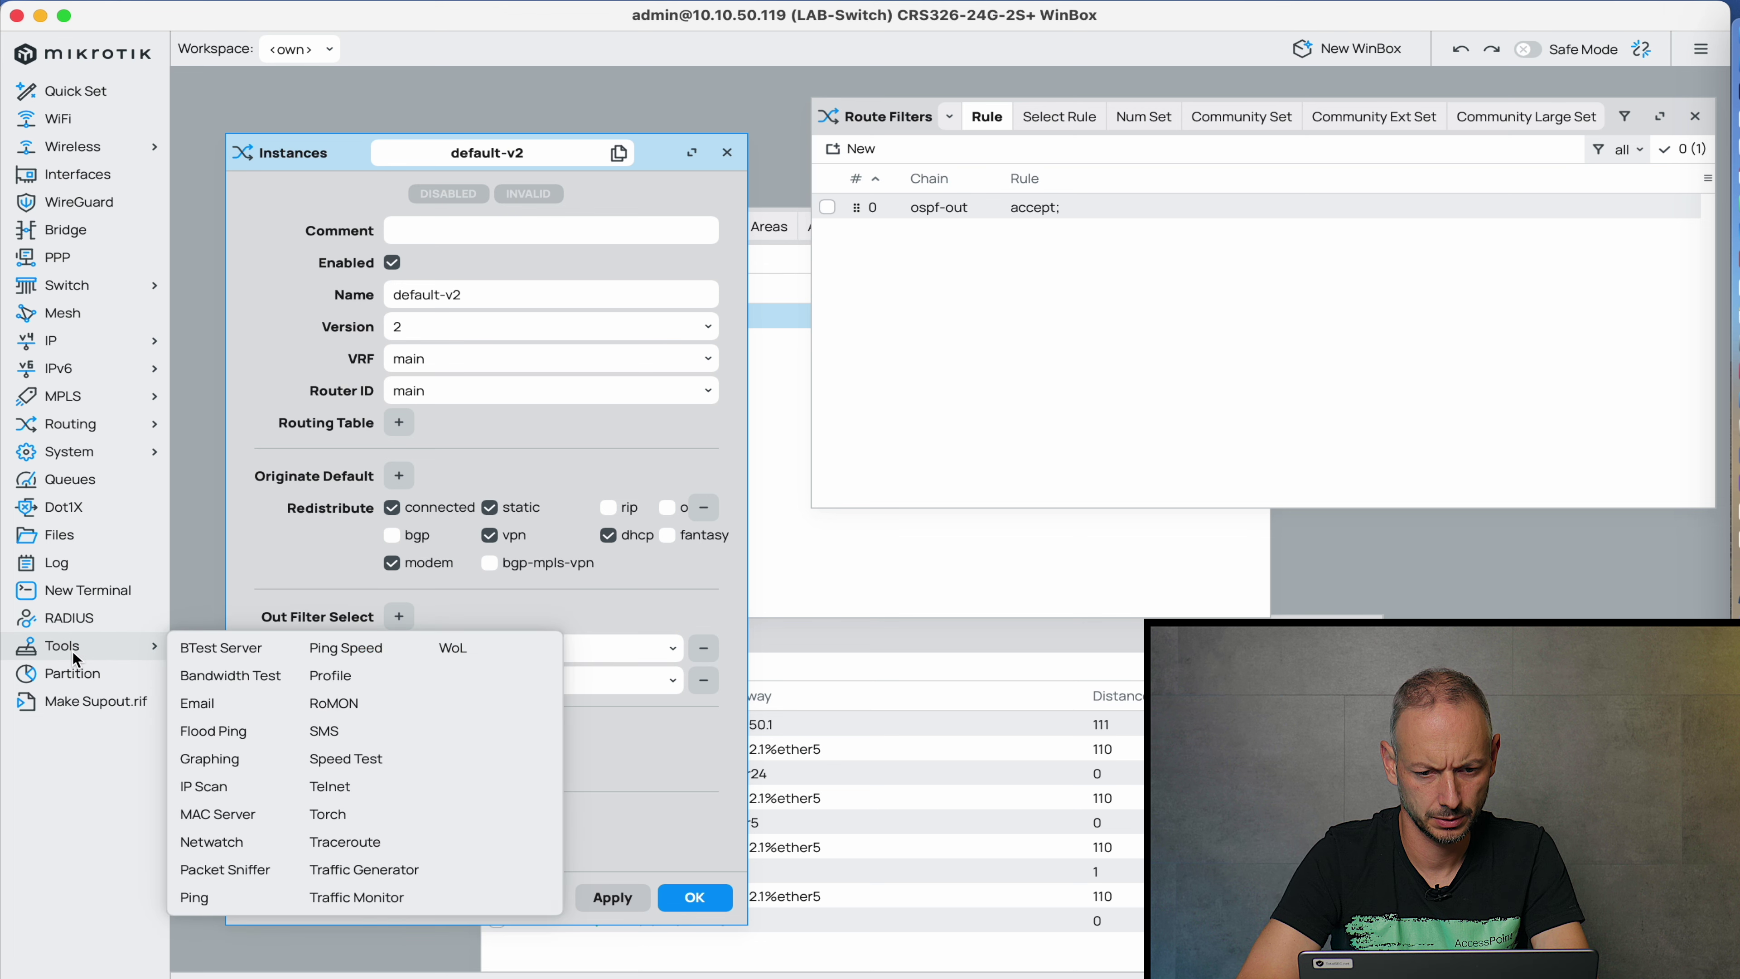
On LAB-Switch, examine the OSPF-learned routes in the route list and inspect the 0.0.0.0/0 route via 10.11.12.1%ether5.
left_click(857, 575)
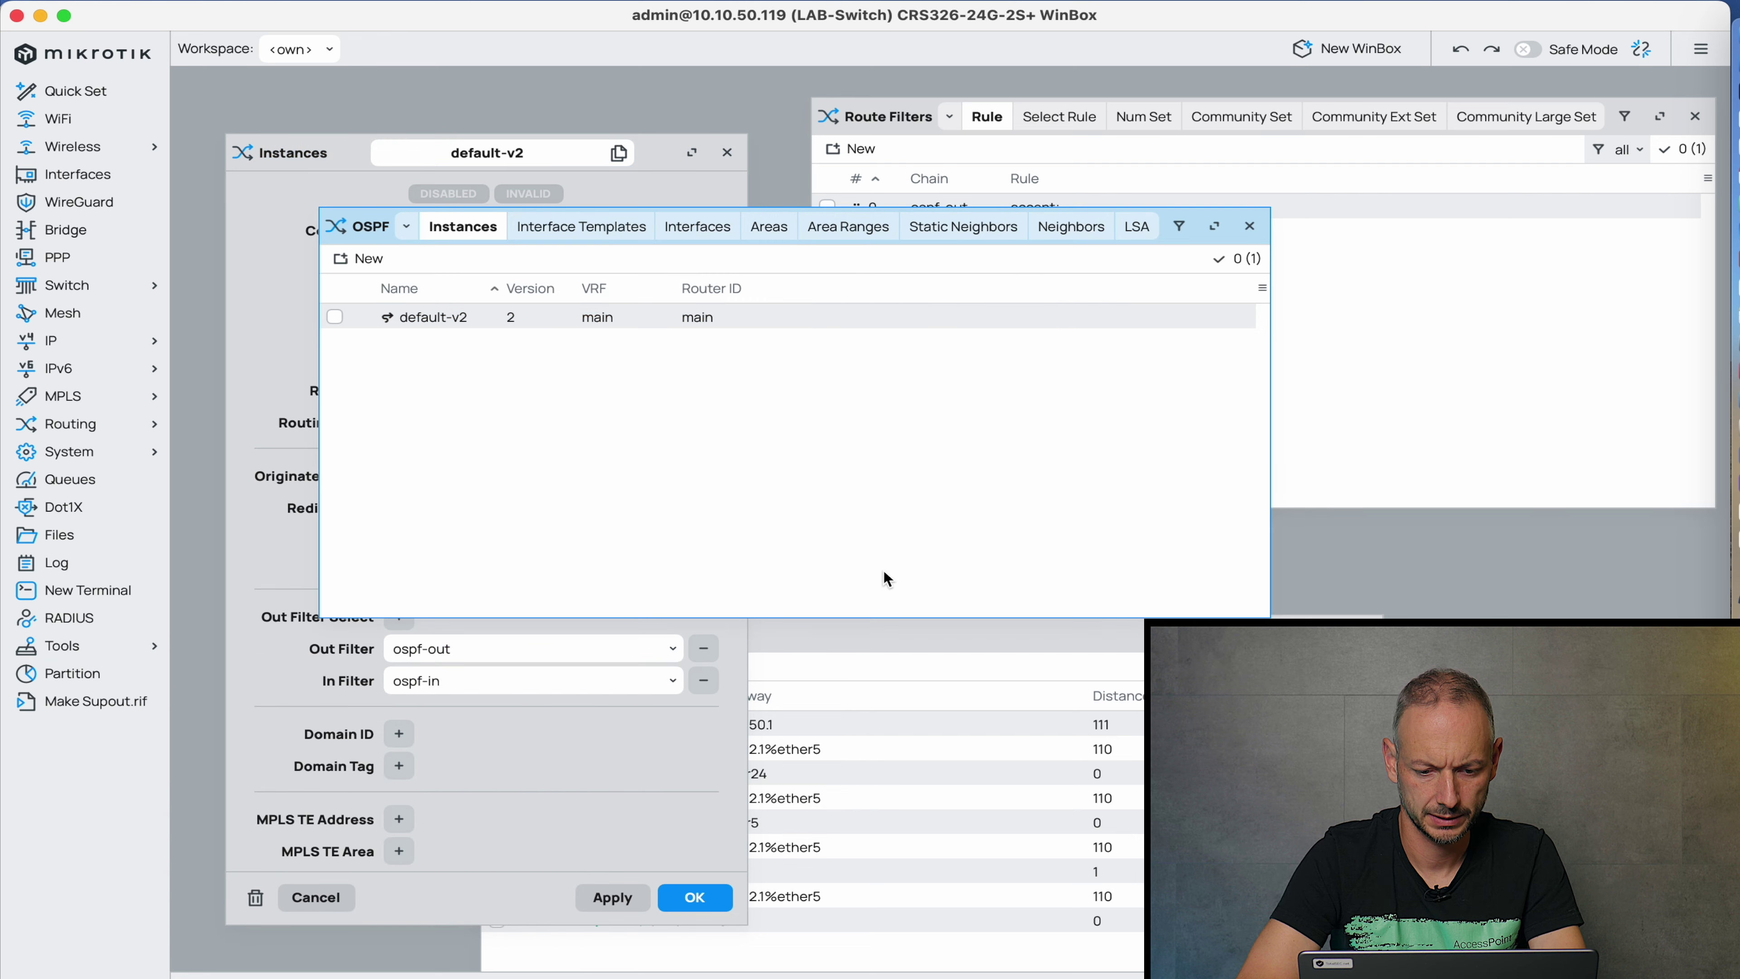
left_click(945, 731)
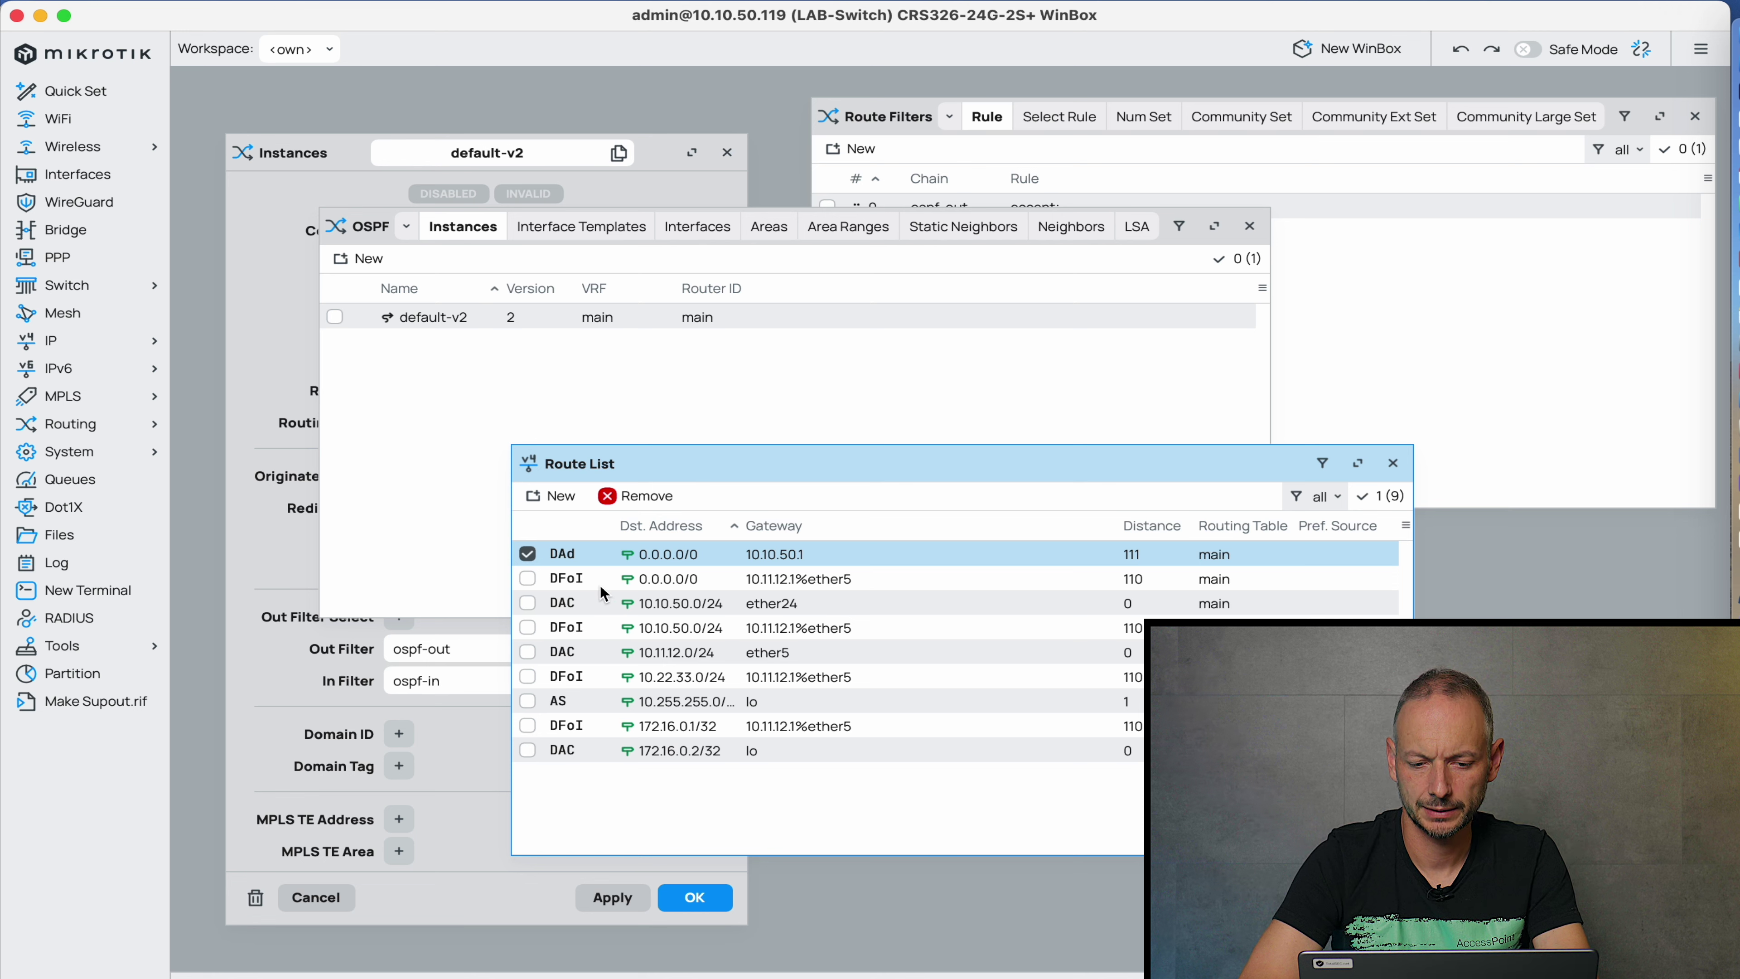
left_click(645, 584)
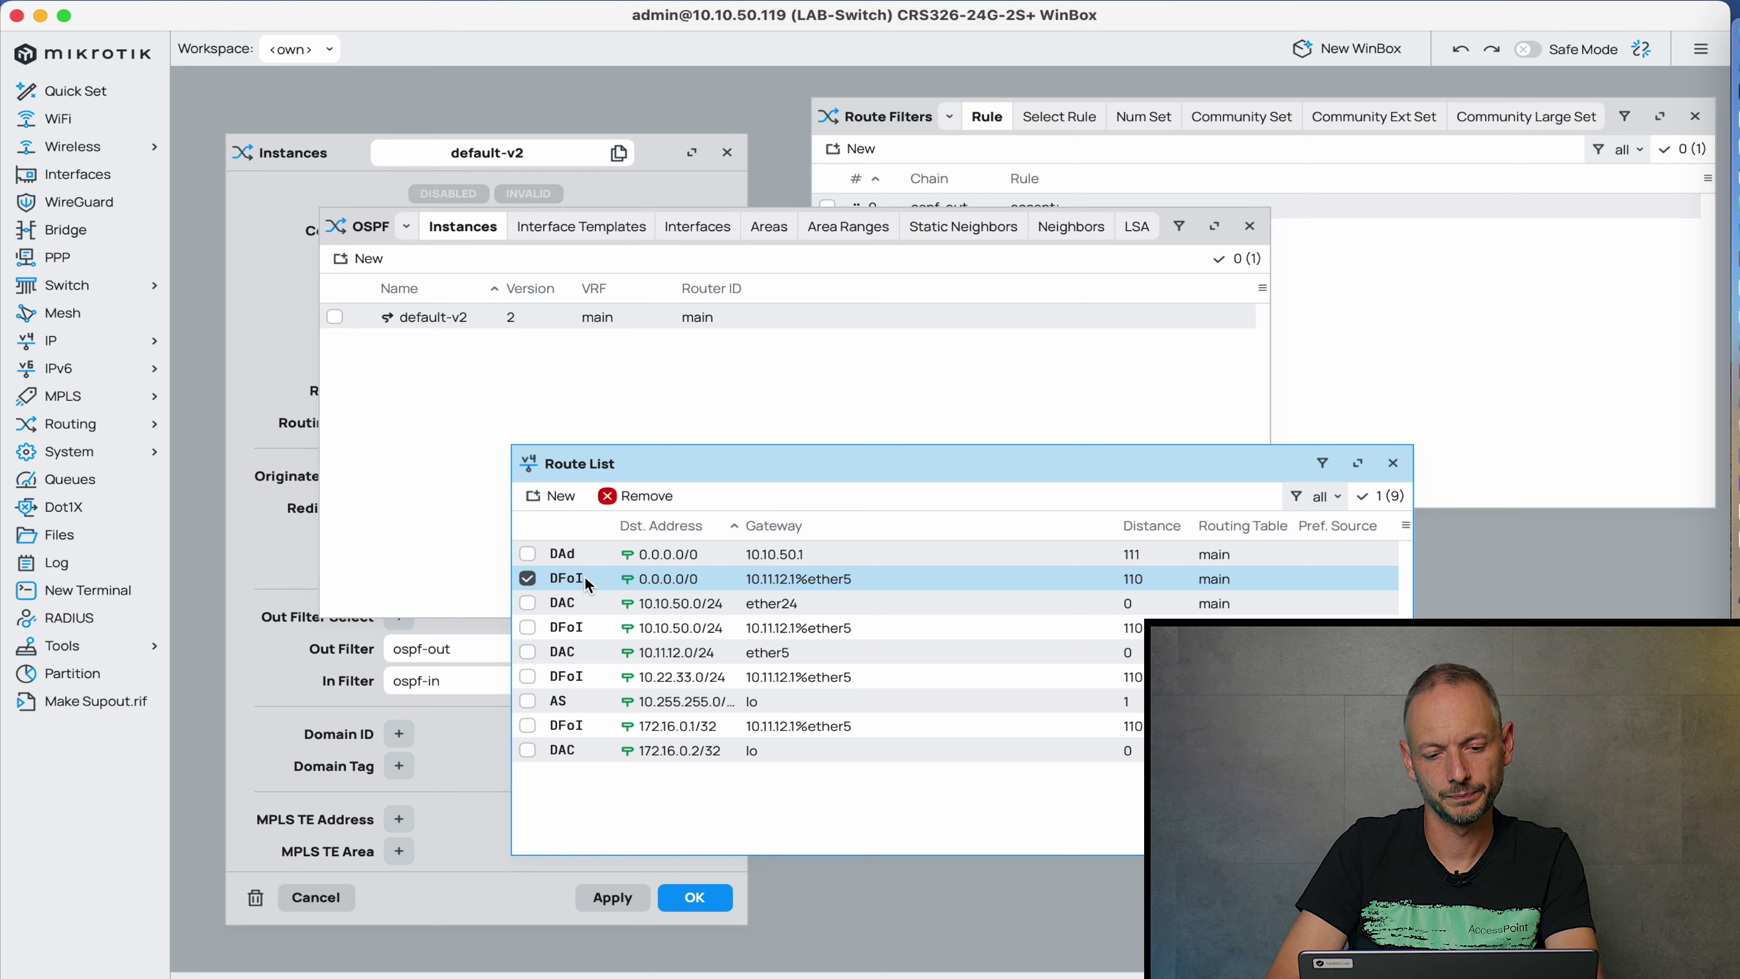
left_click(586, 649)
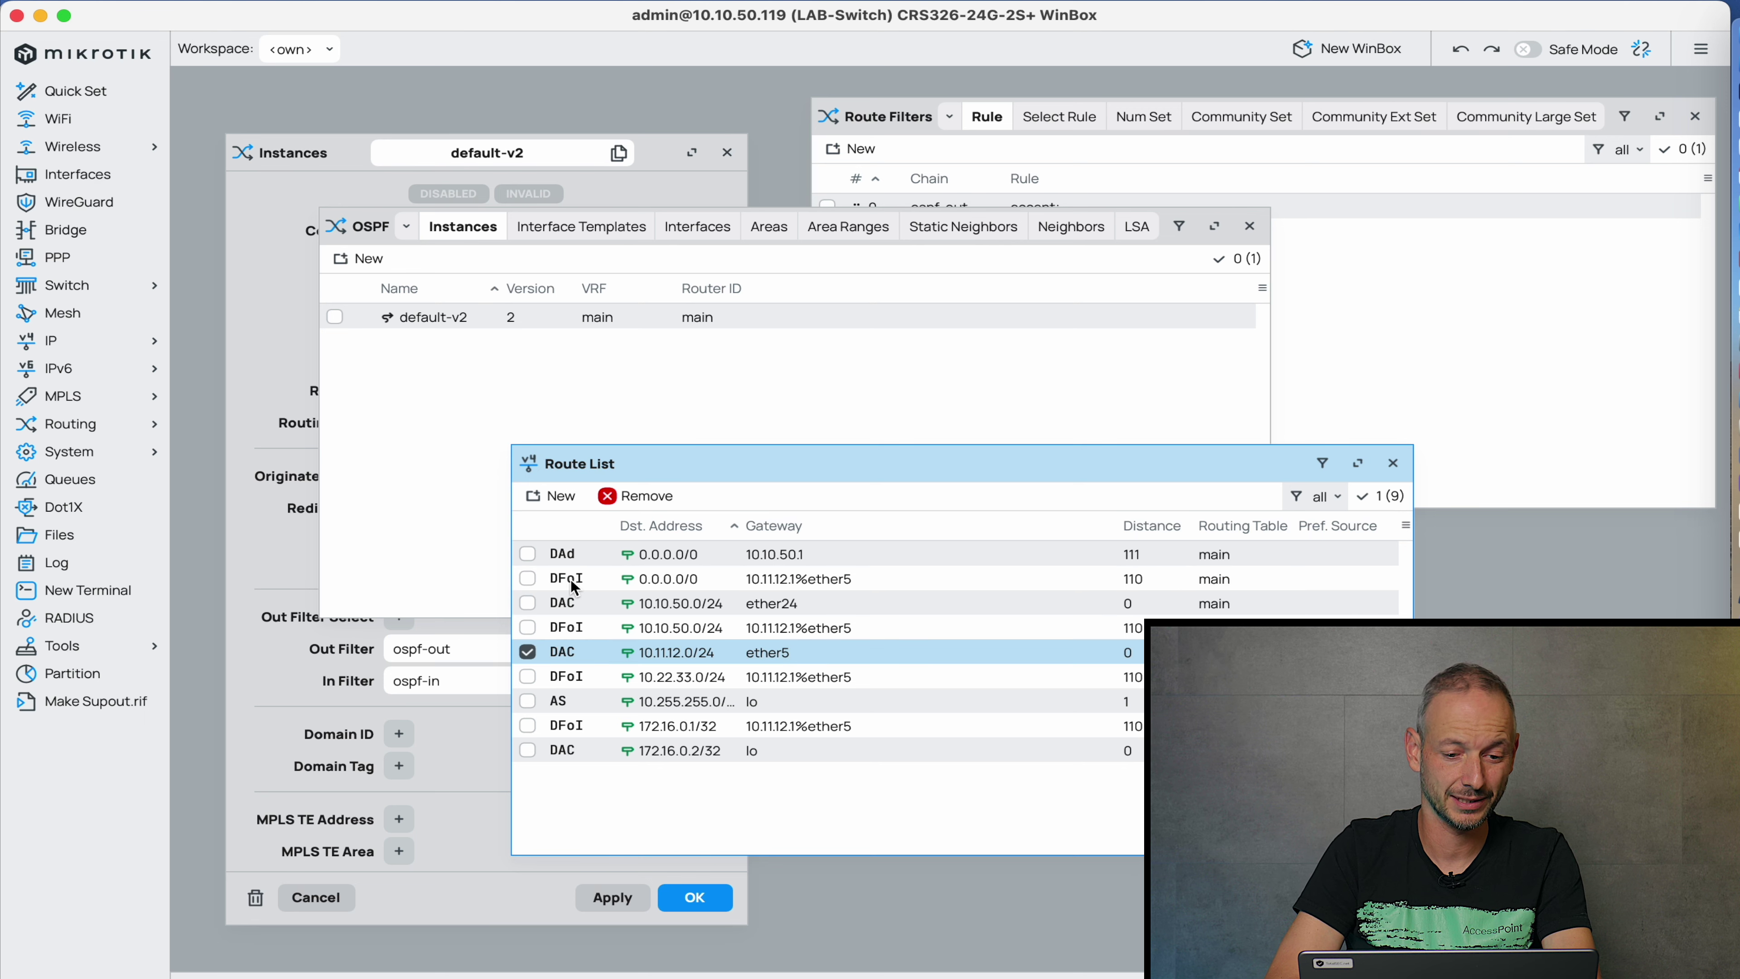
left_click(574, 584)
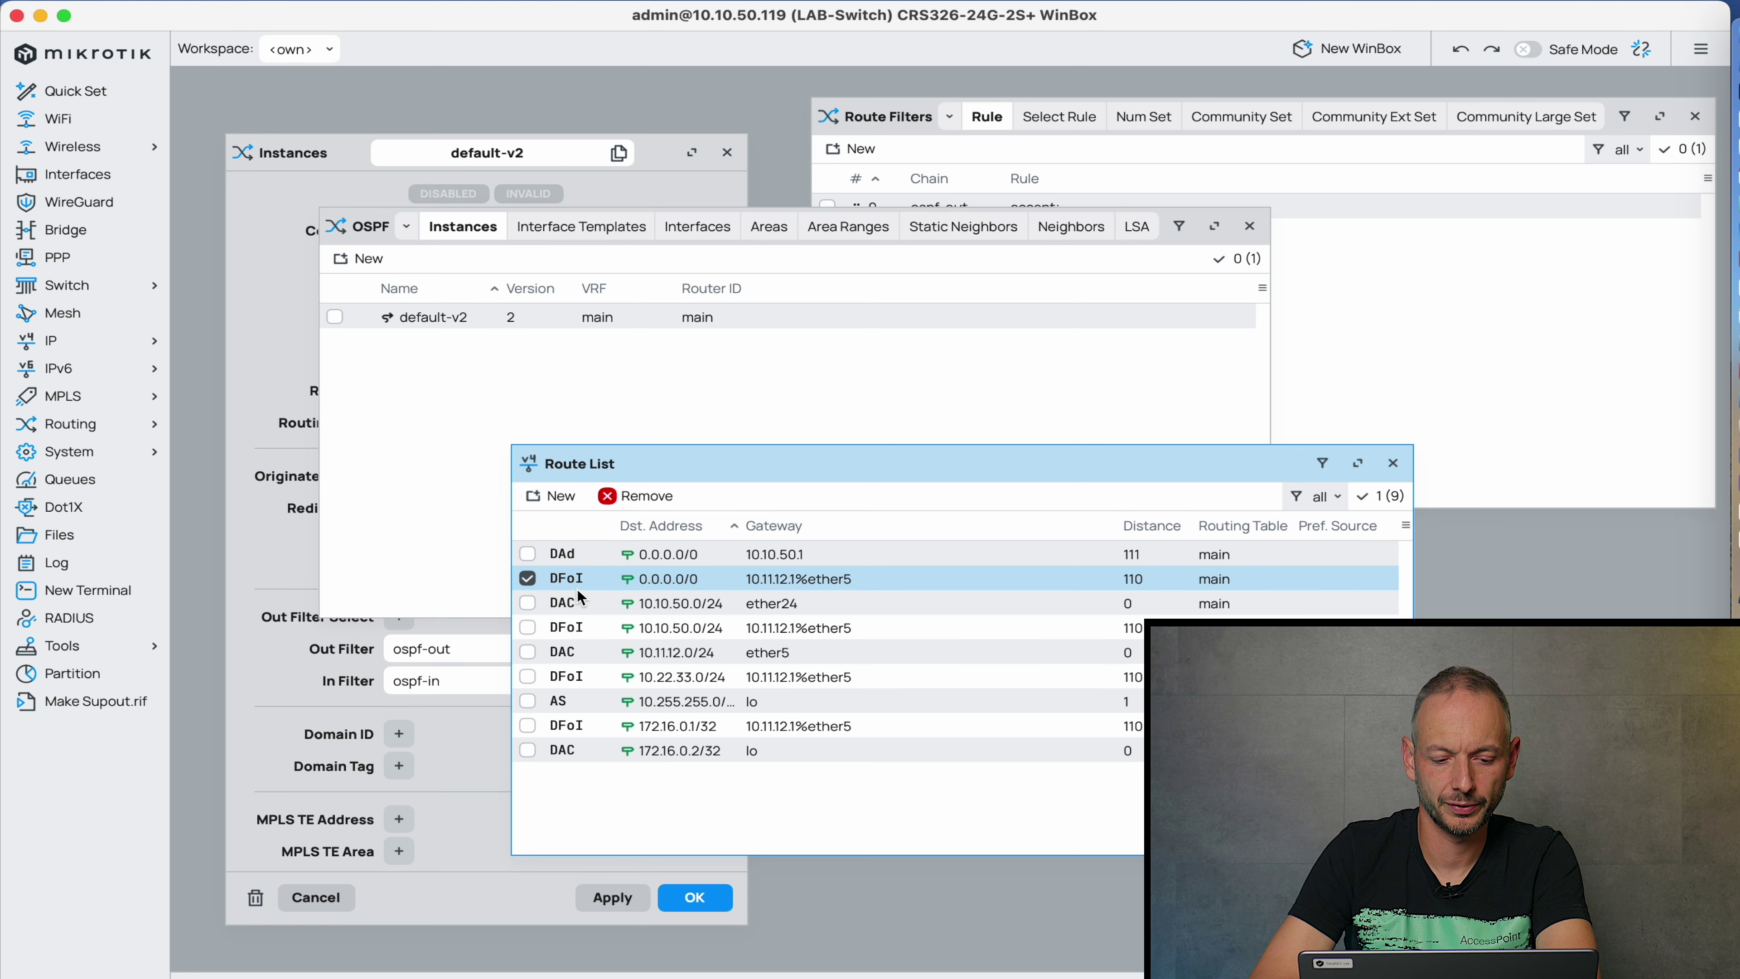
double_click(580, 583)
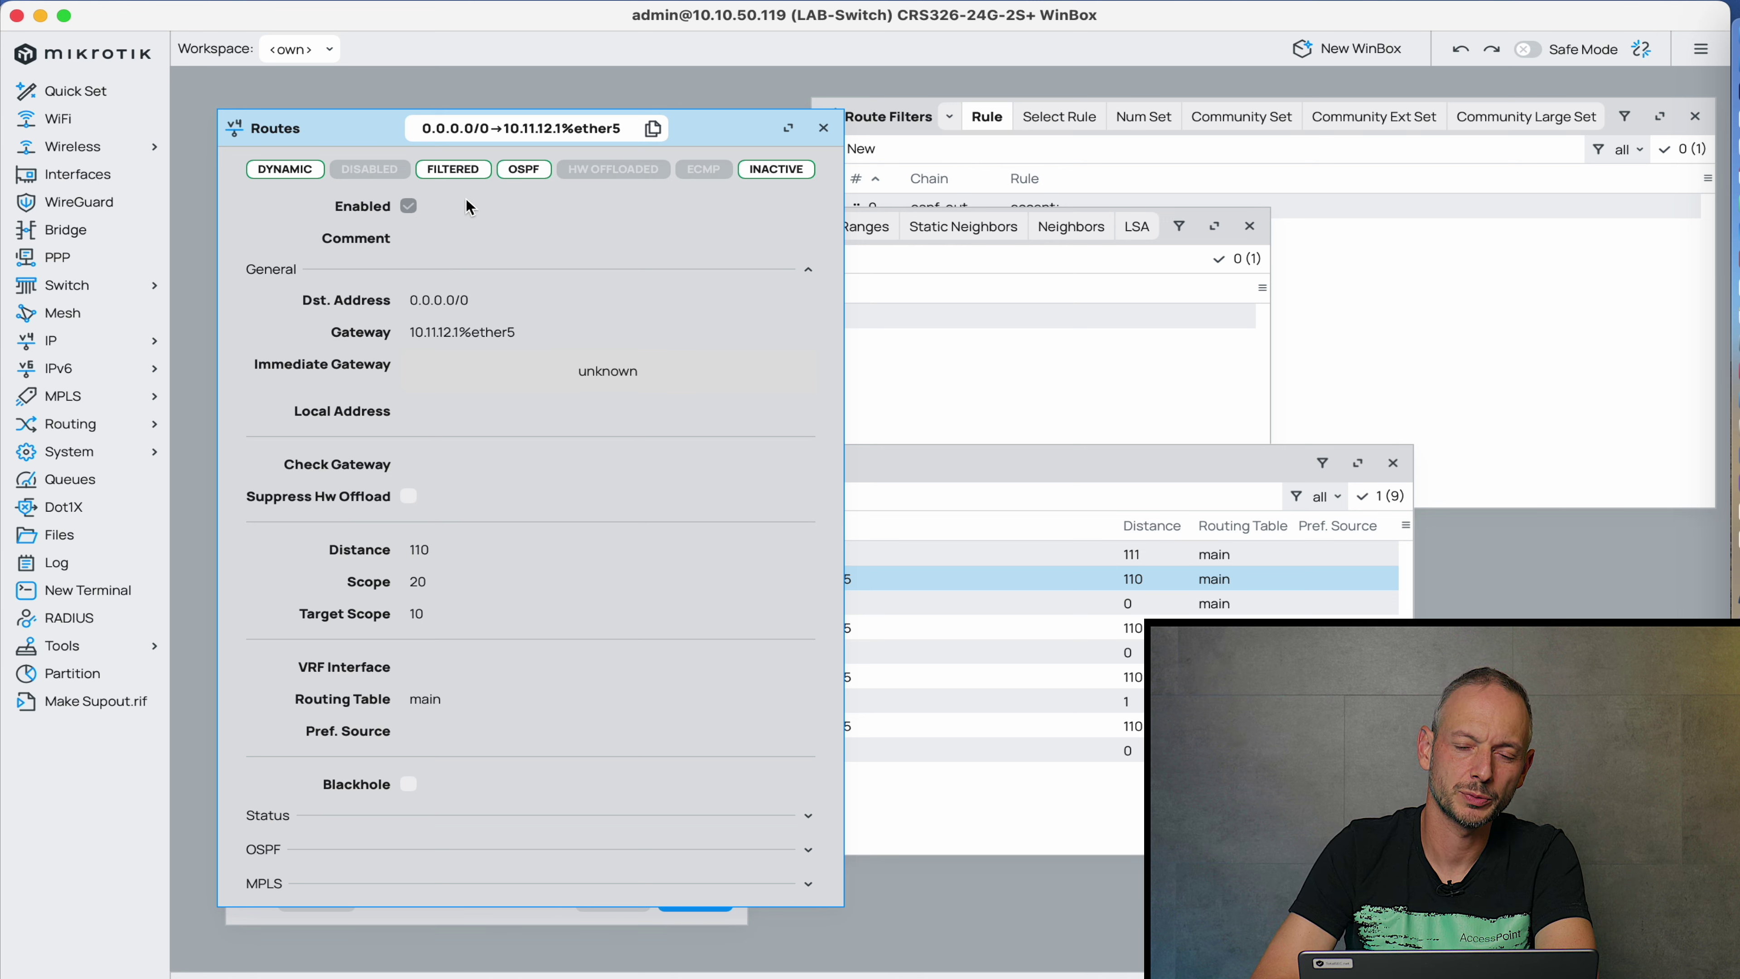
left_click(823, 129)
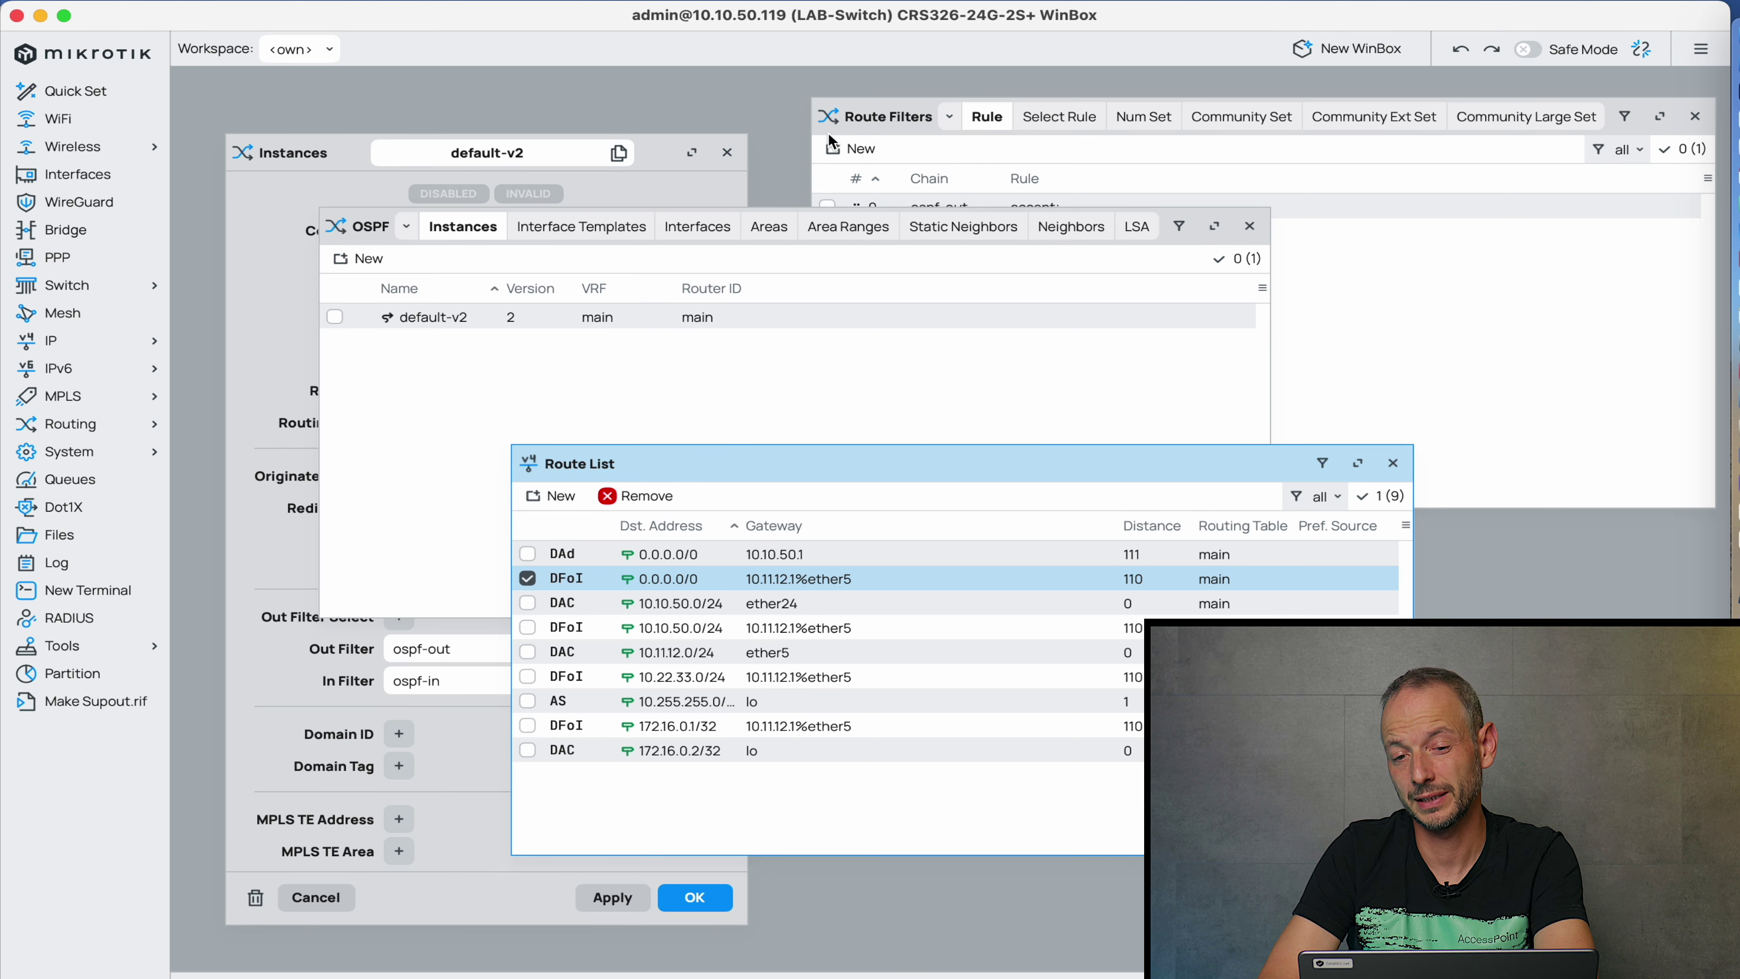
Create a routing filter rule on LAB-Switch for the chain ospf-in with the rule "accept;".
left_click(988, 130)
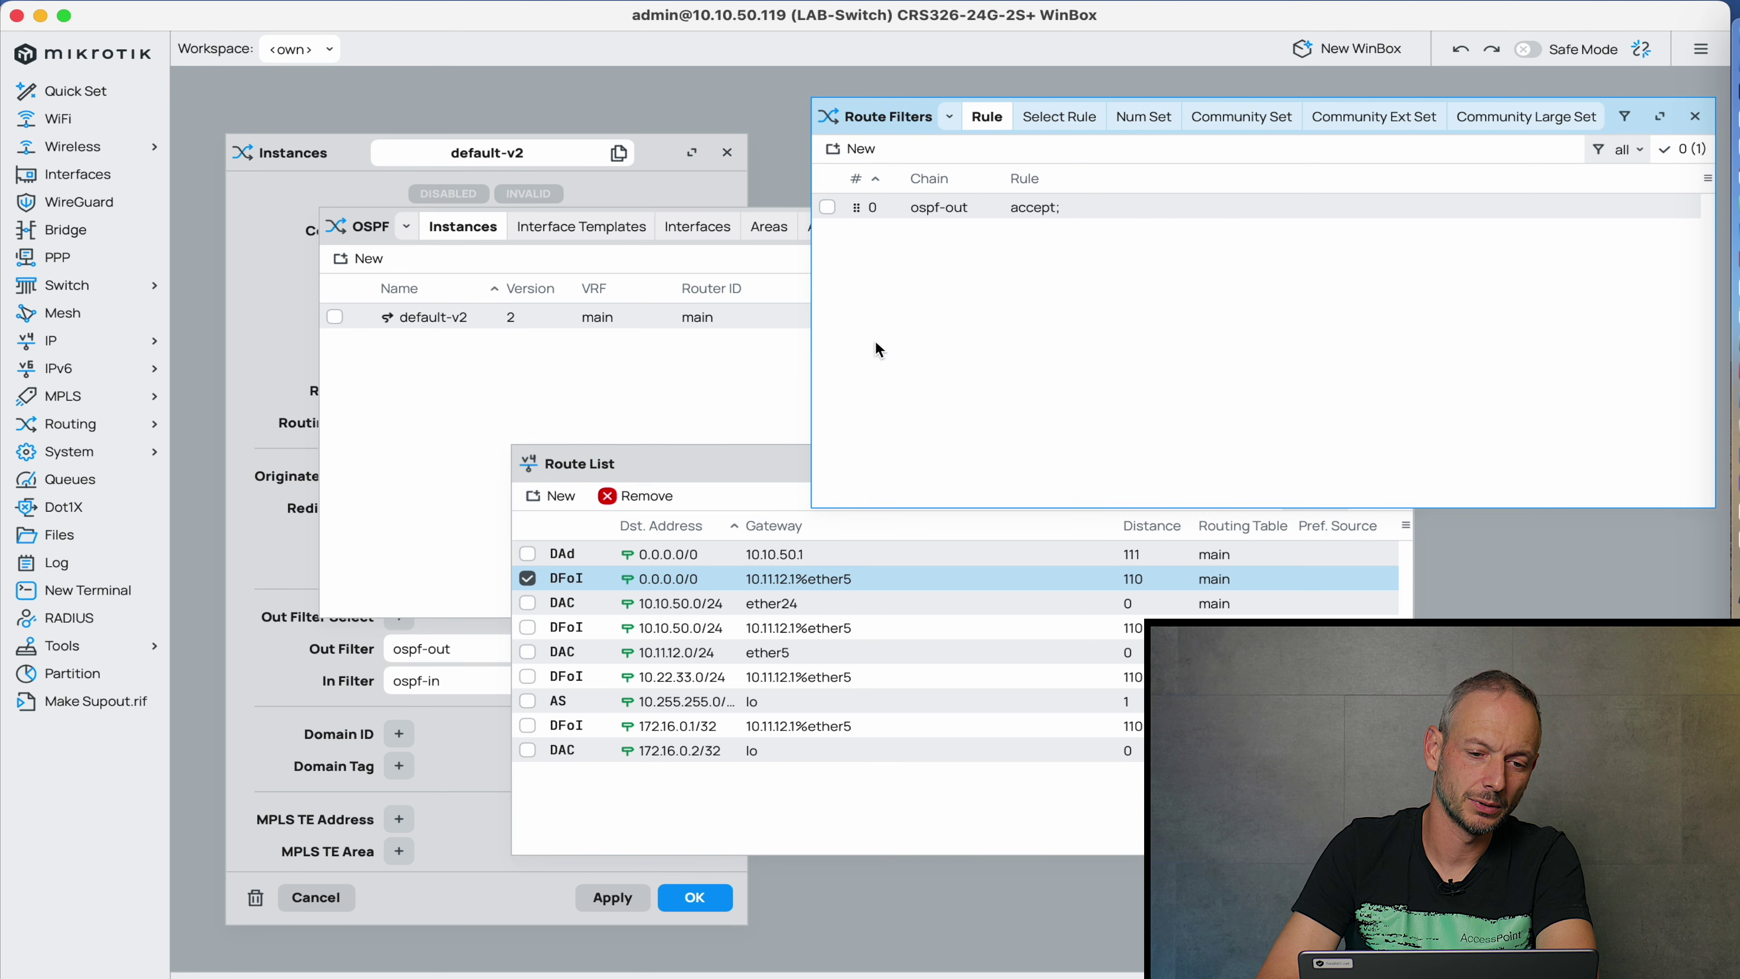
left_click(329, 159)
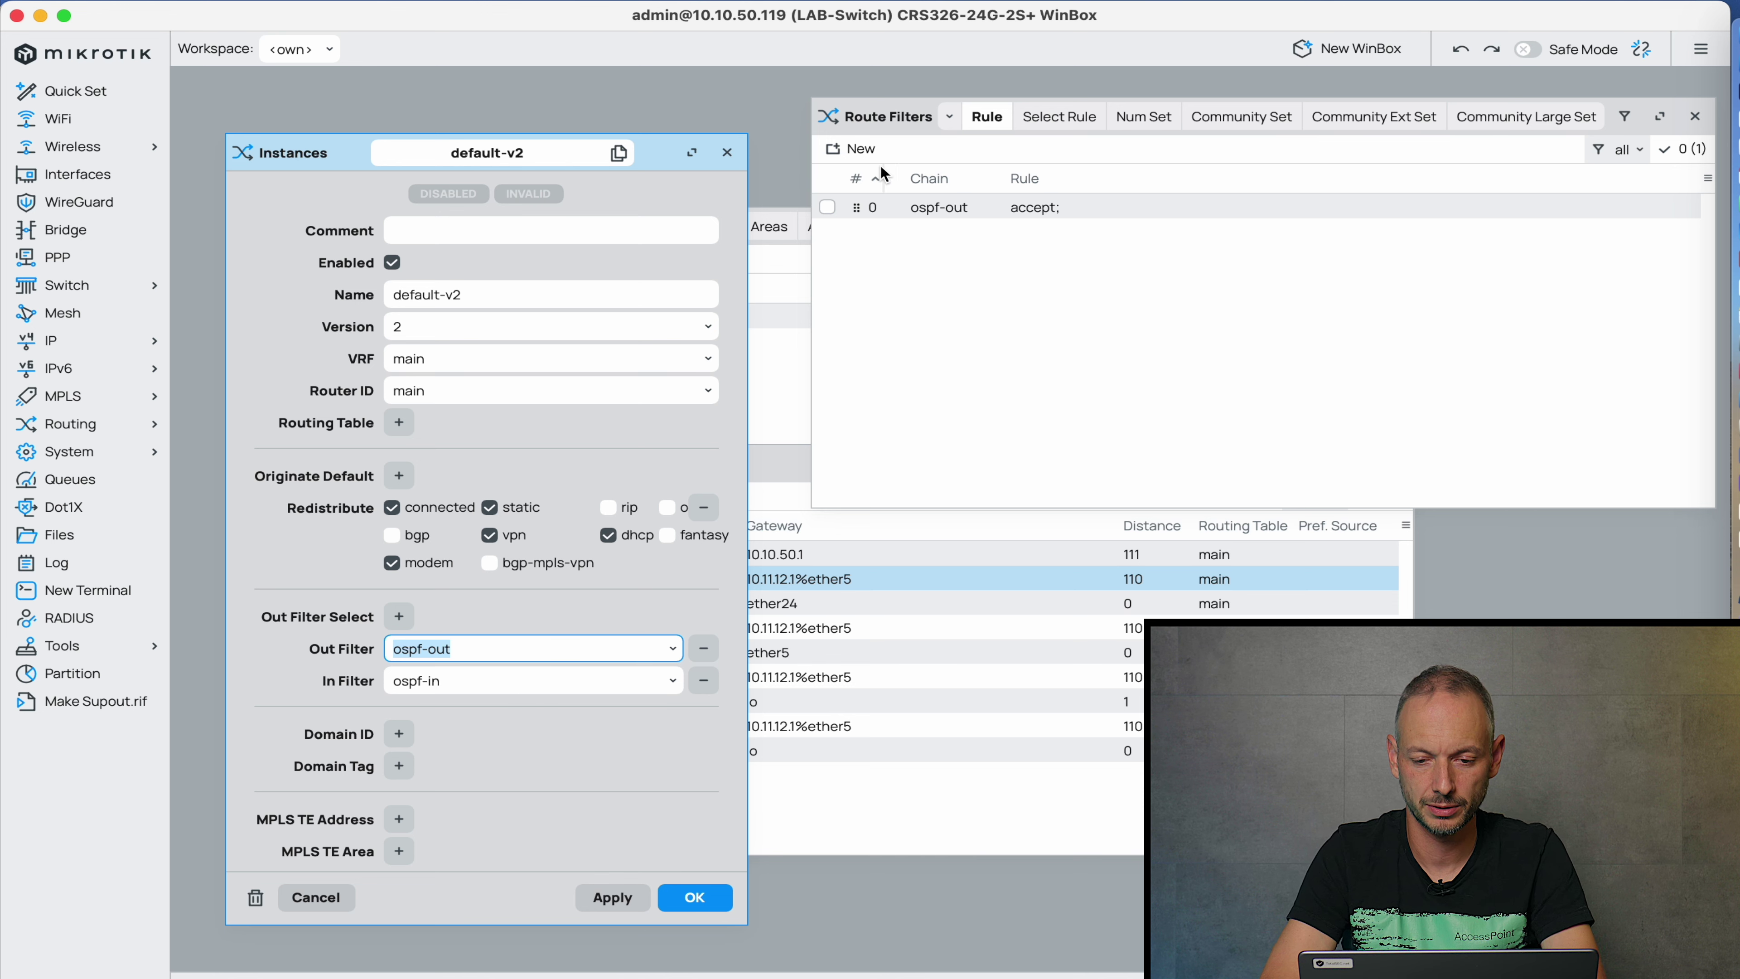
left_click(852, 149)
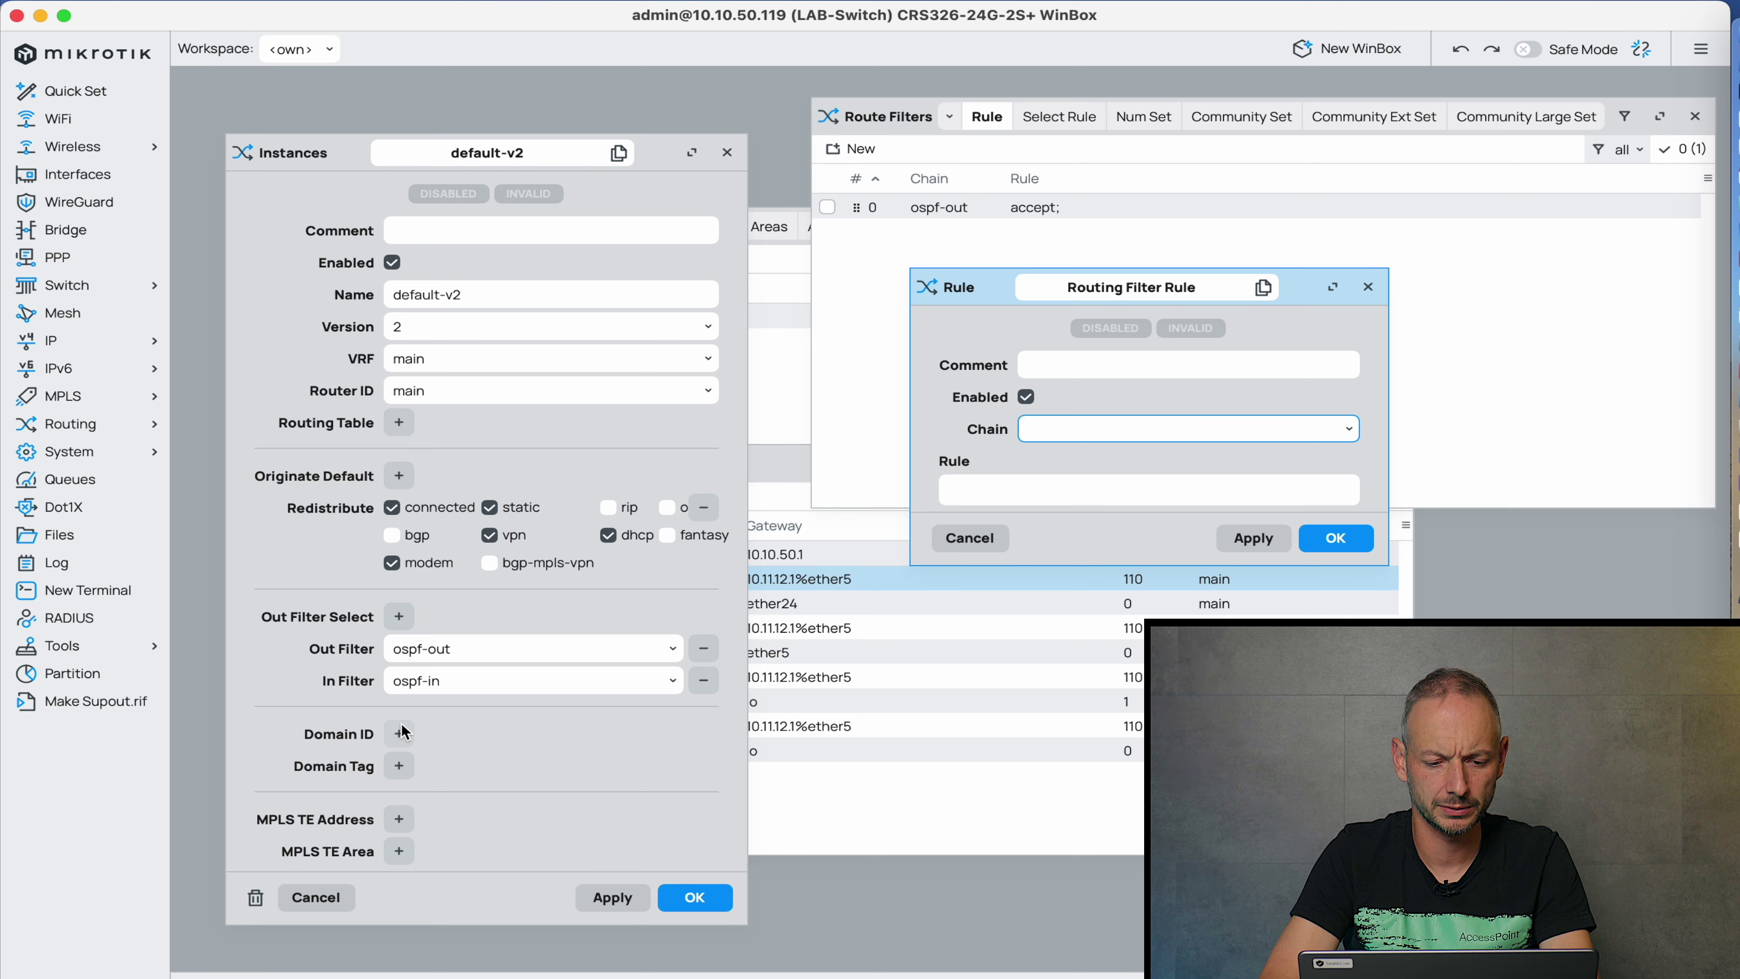
double_click(482, 683)
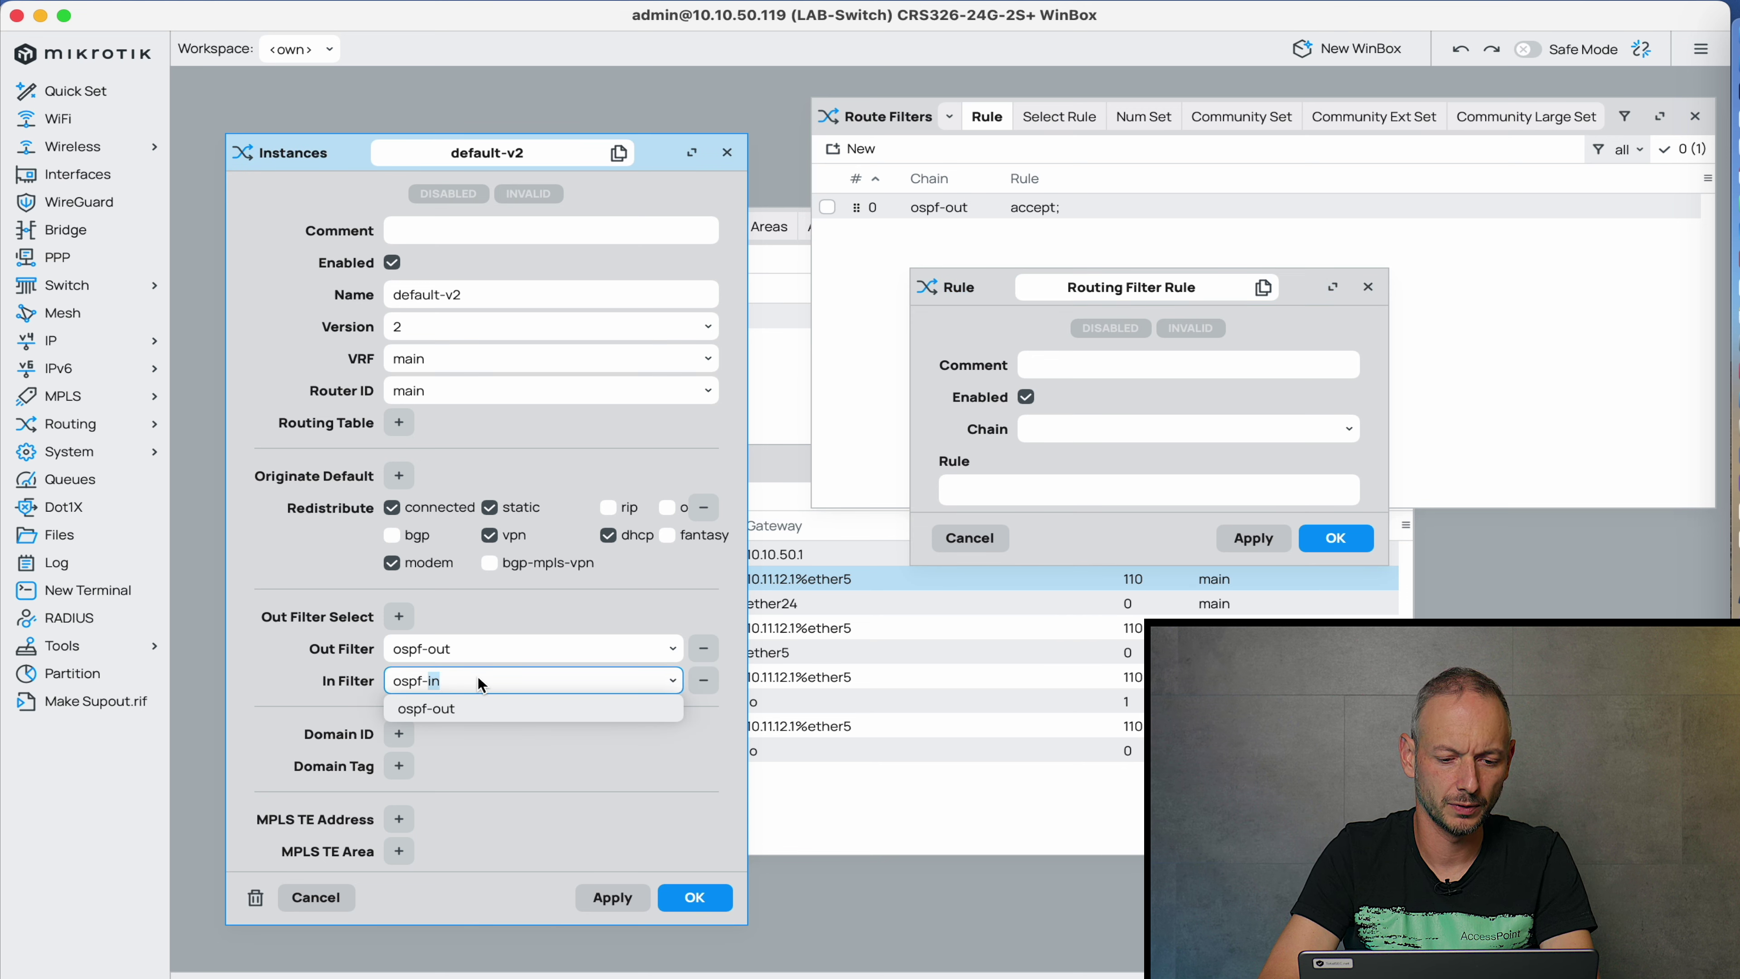
left_click_drag(428, 681, 334, 683)
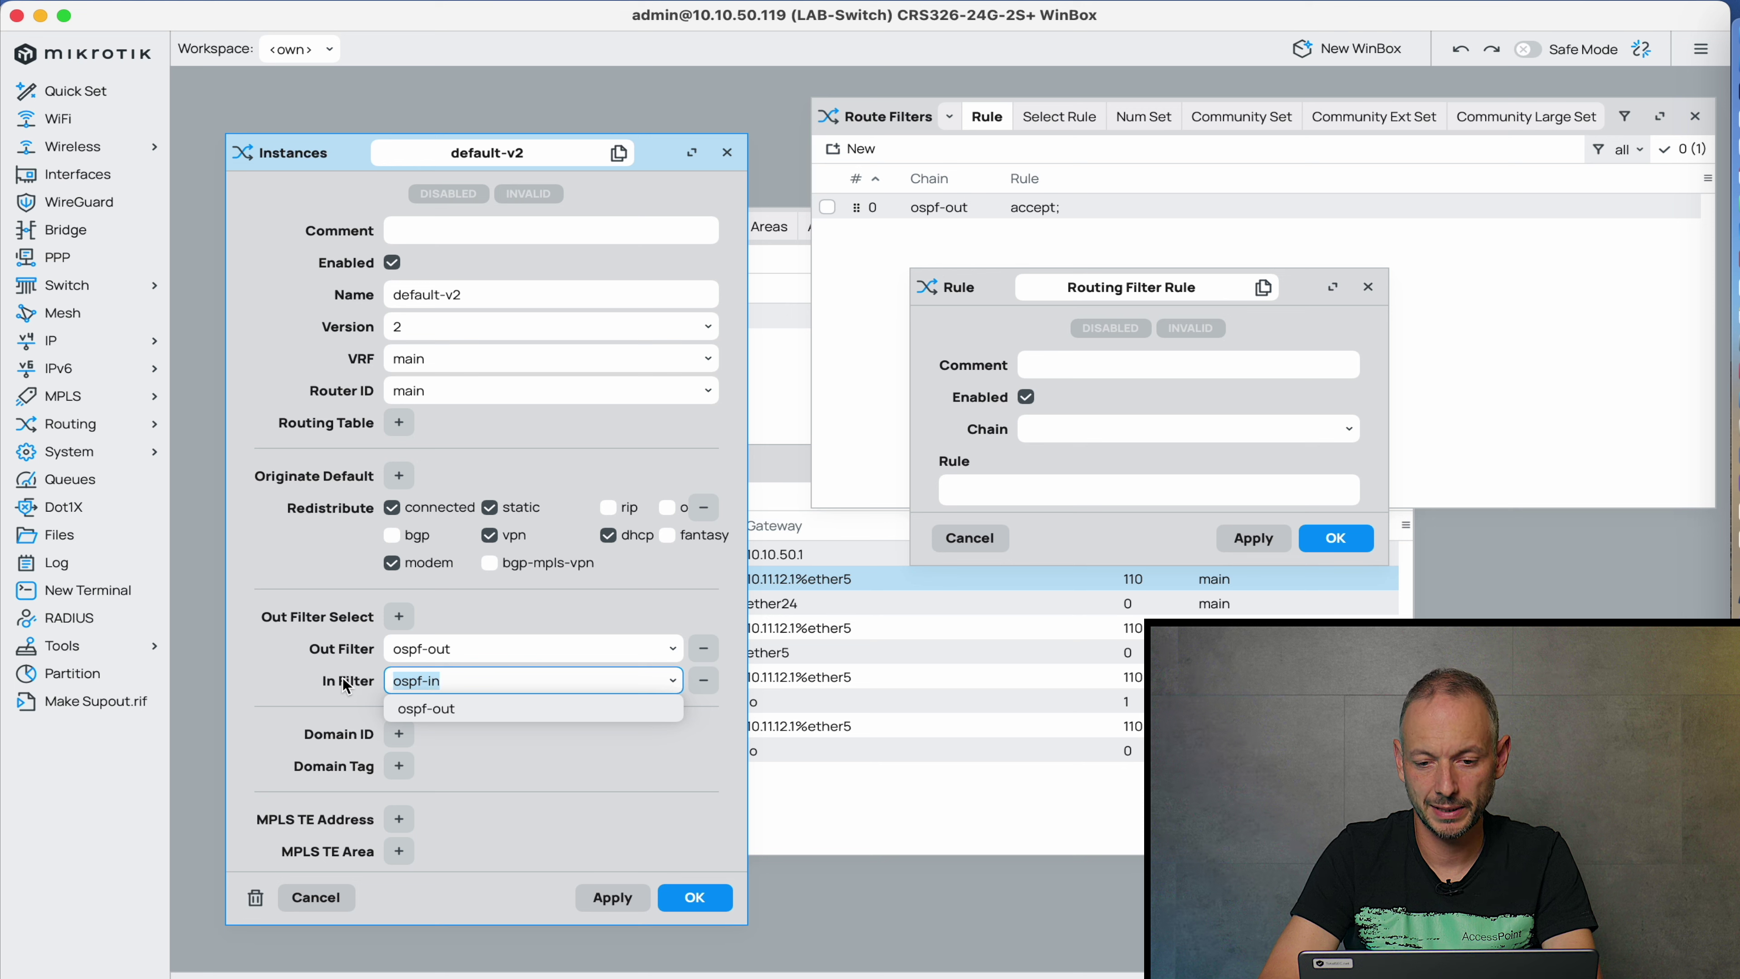
left_click(1099, 431)
type("ospf-in")
left_click(958, 490)
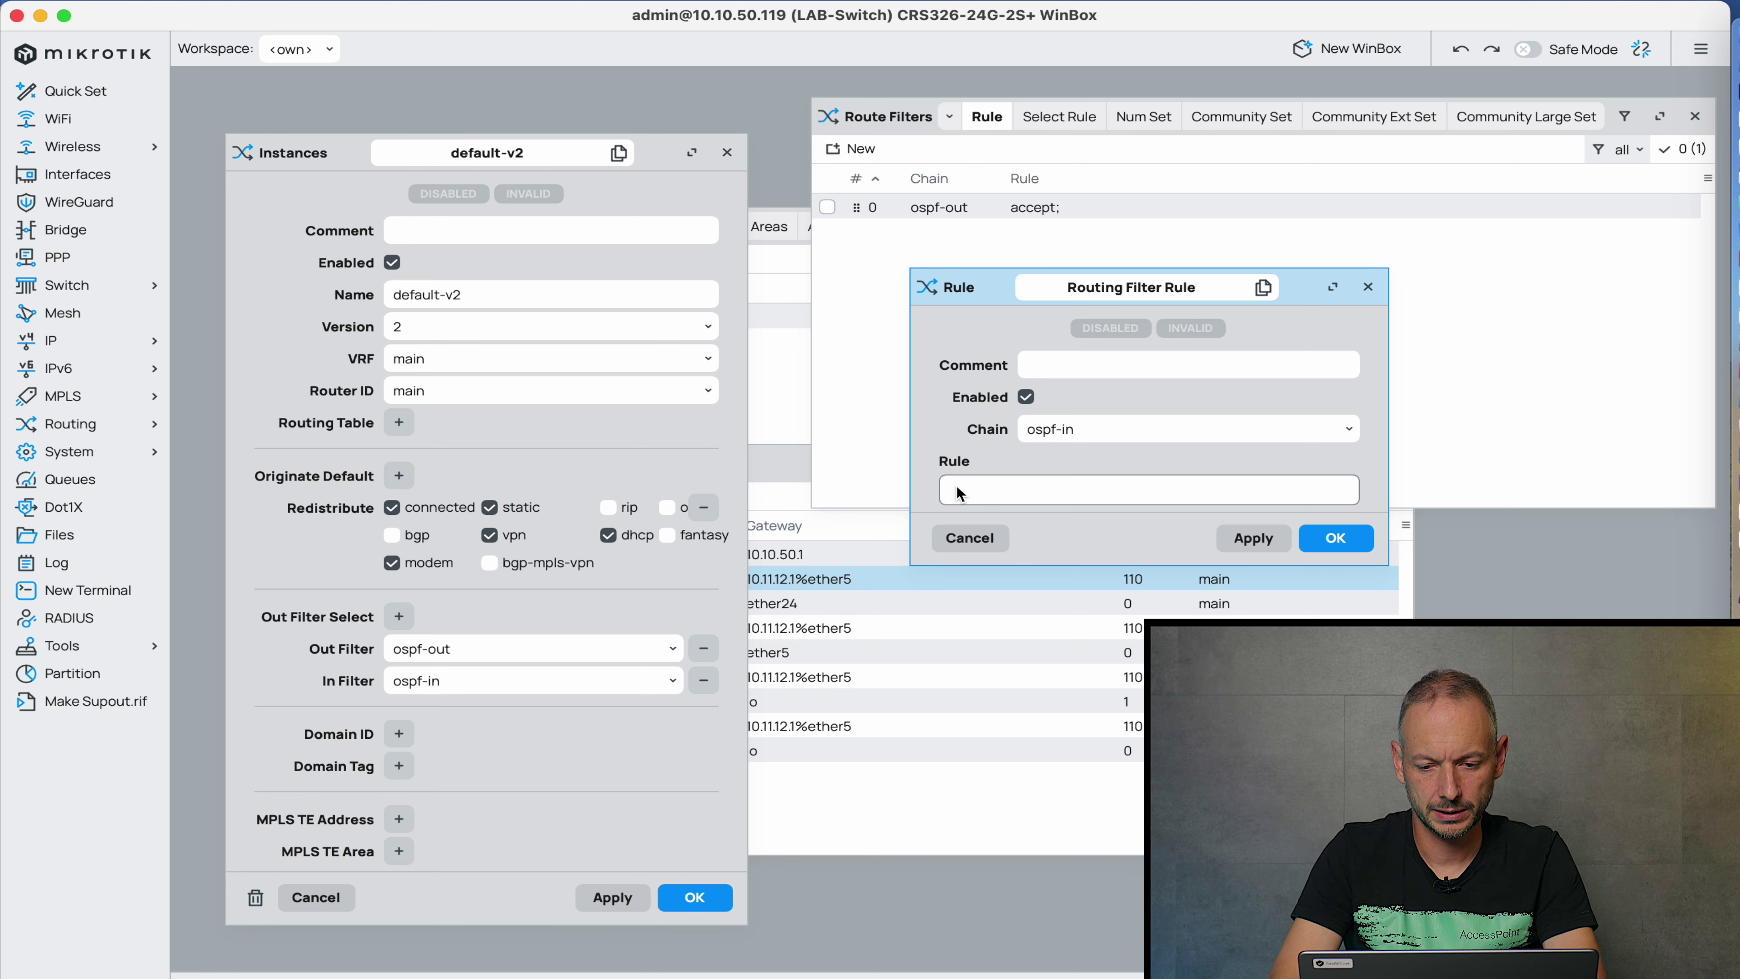
type("accept;")
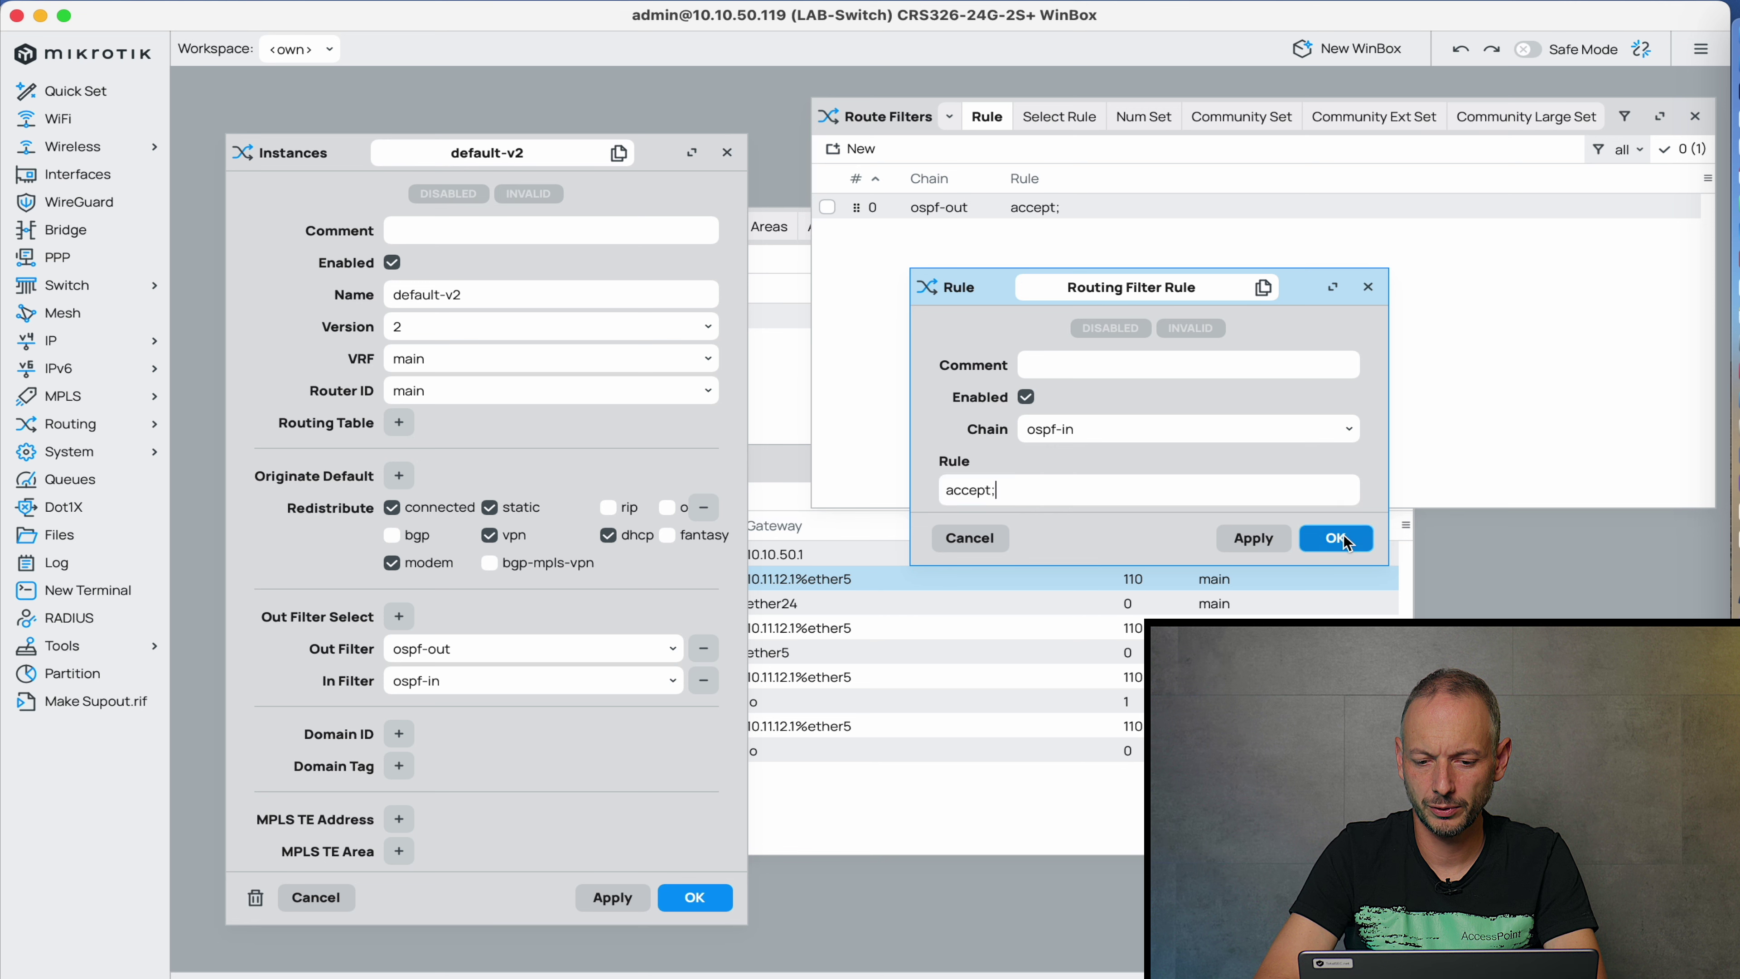
left_click(1335, 538)
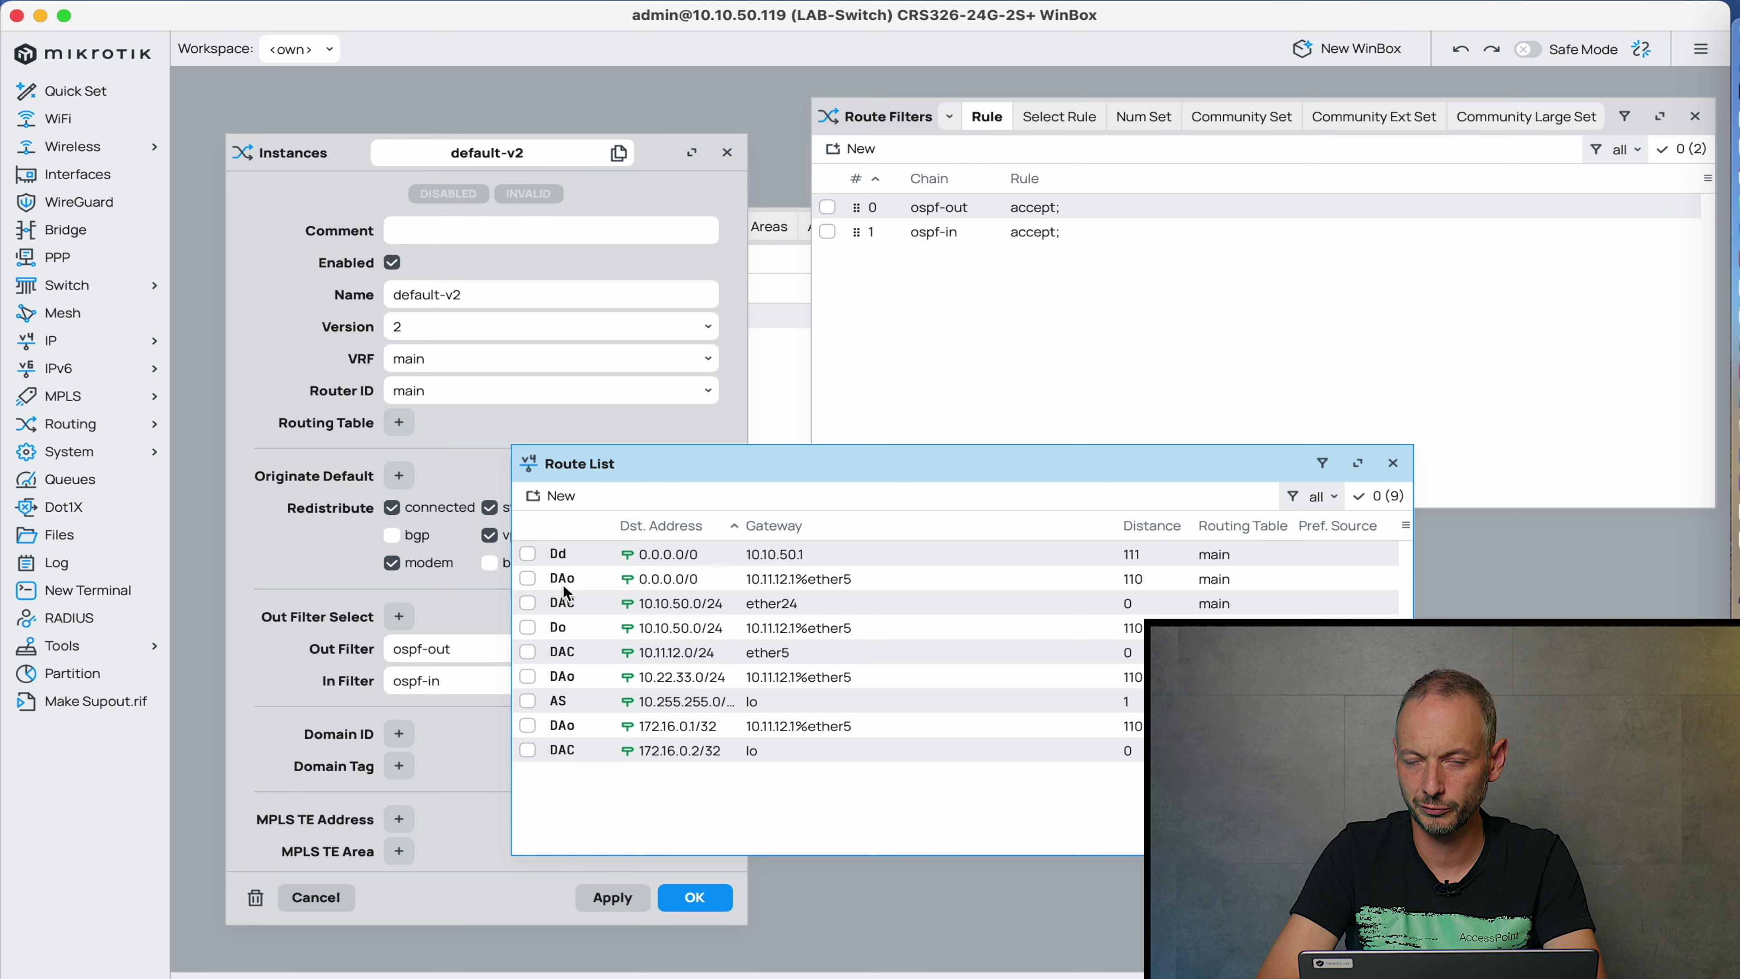
Examine the OSPF routes 0.0.0.0/0, 10.10.50.0/24, 10.22.33.0/24 and 172.16.0.1/32 in the route list, and move that window clear of the instance settings.
left_click(670, 594)
left_click(712, 586)
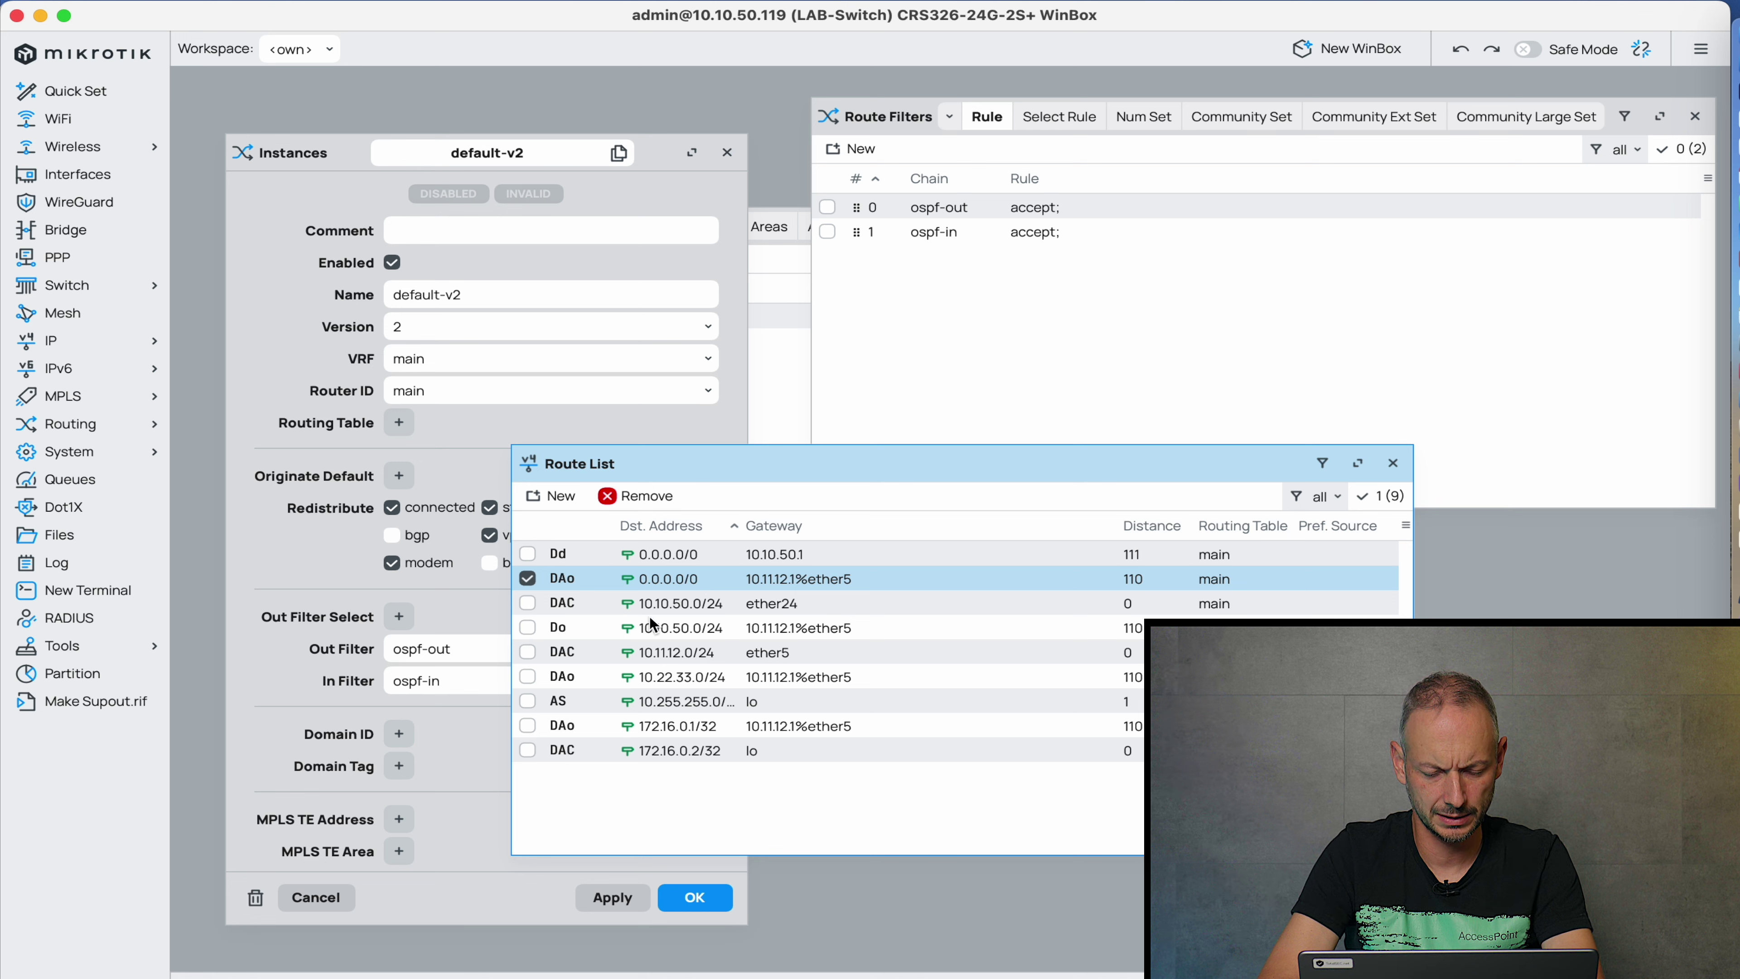
left_click(705, 629)
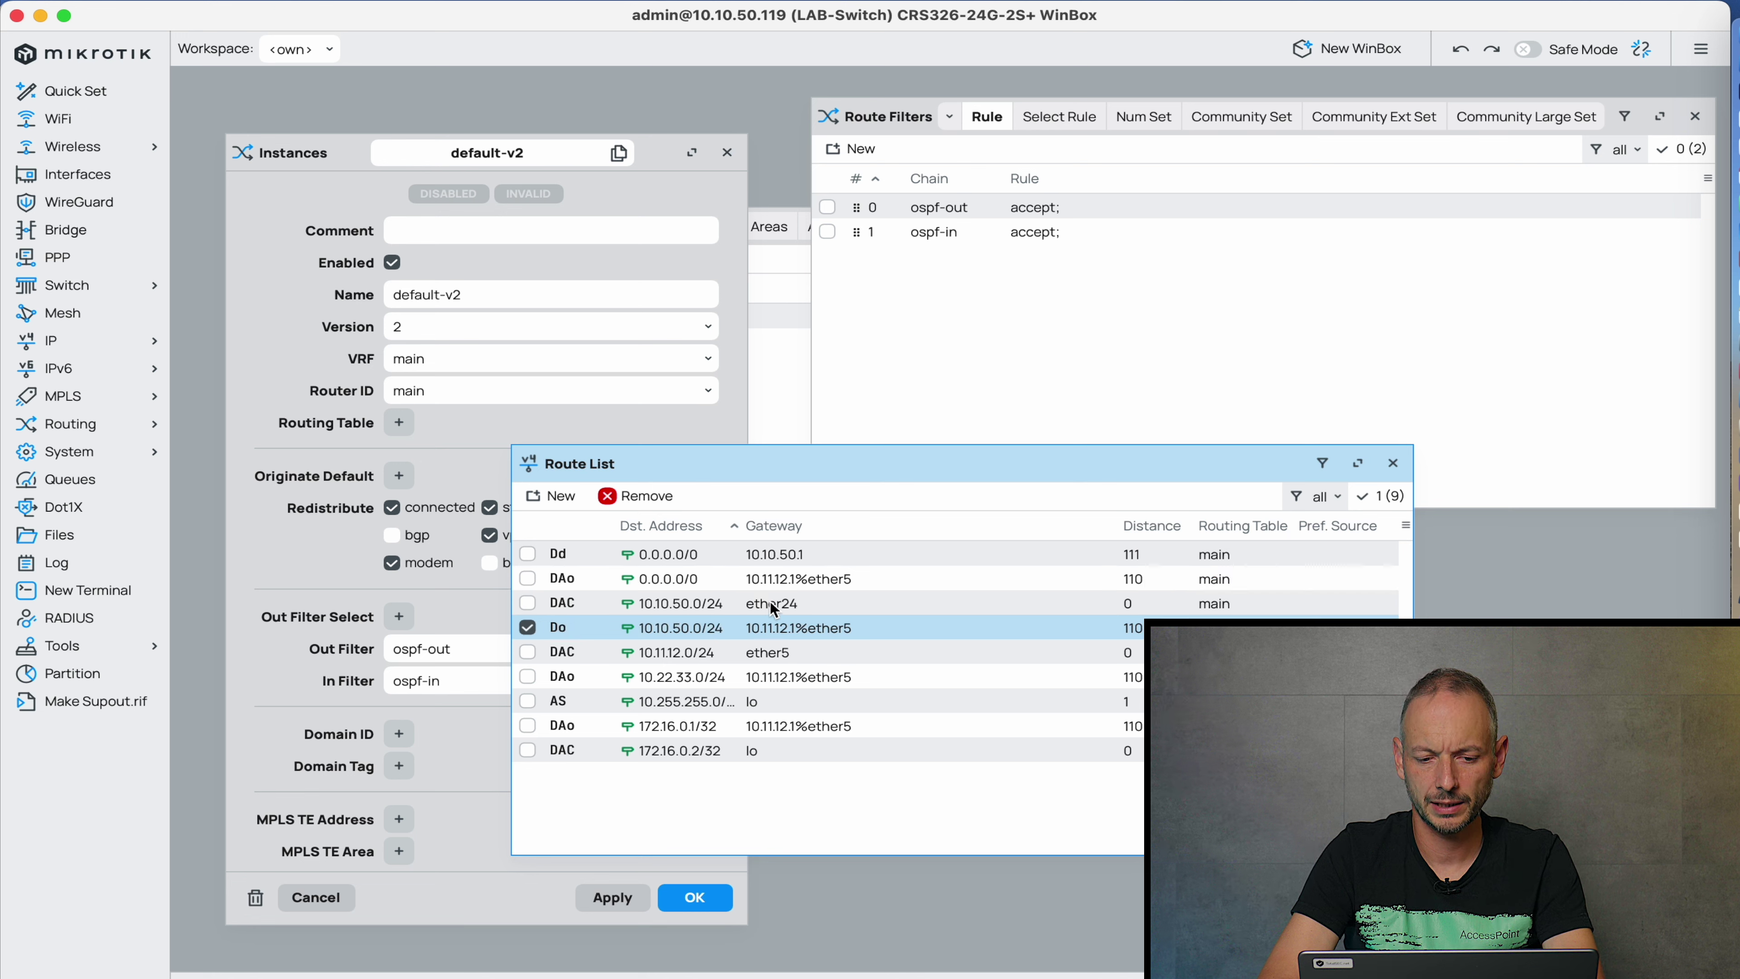
left_click(713, 678)
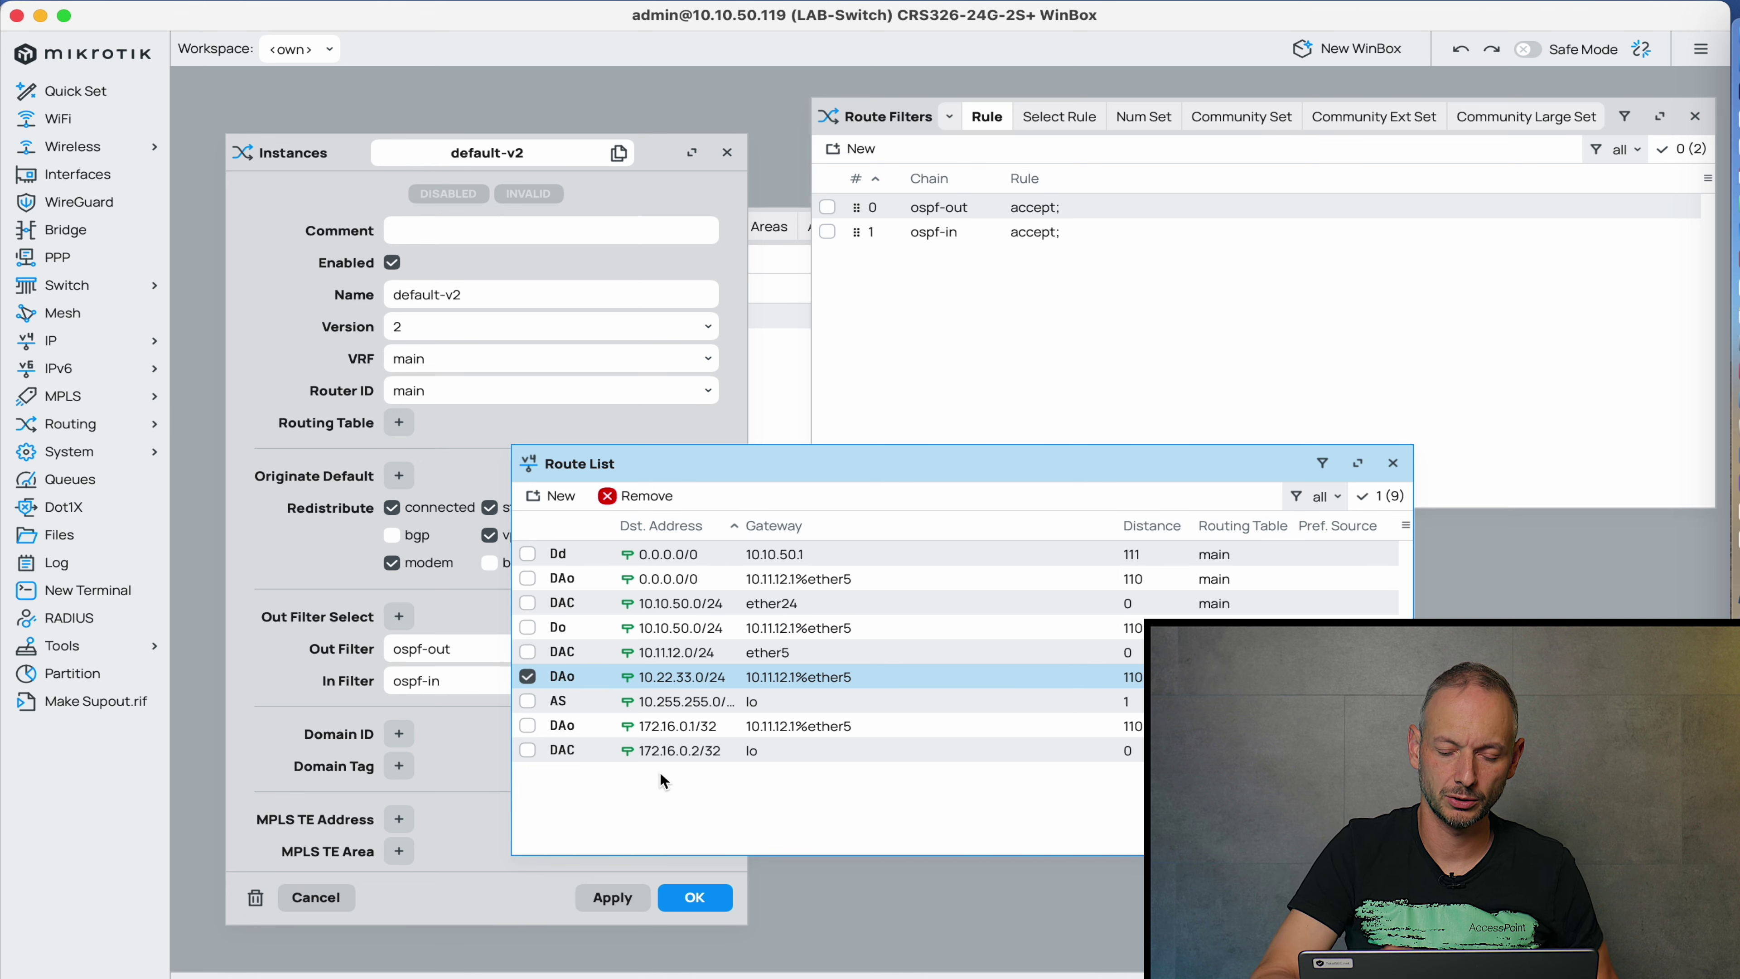
left_click(713, 735)
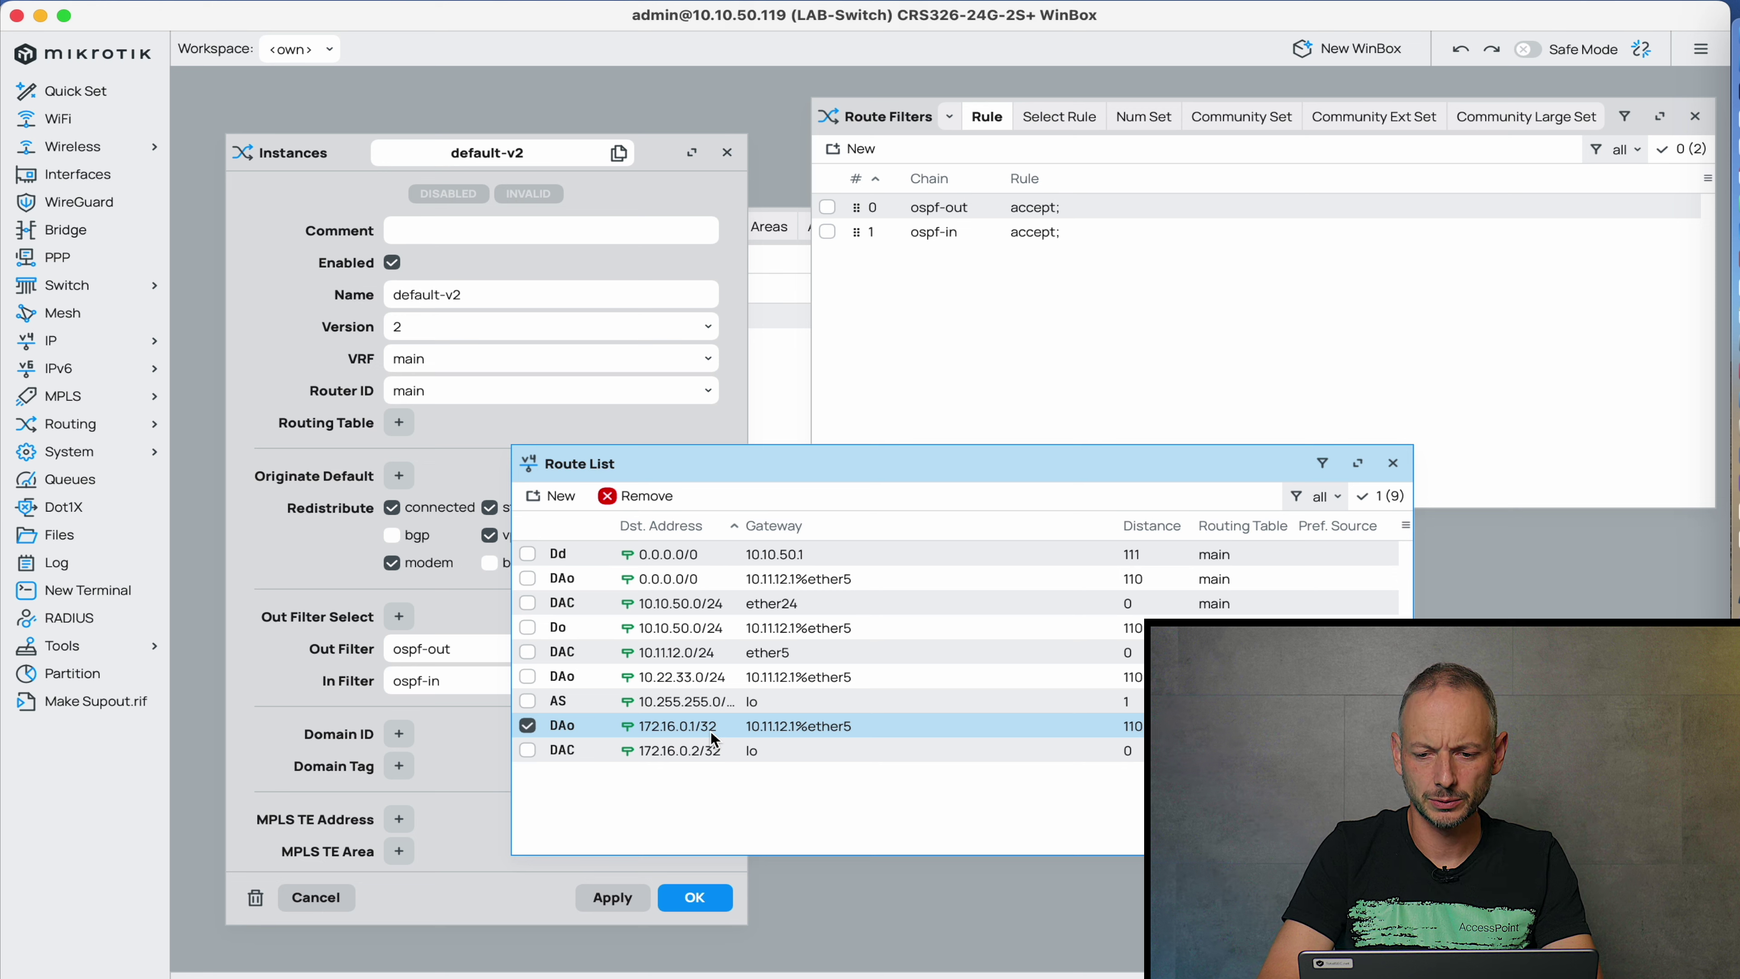
left_click_drag(764, 464, 1041, 548)
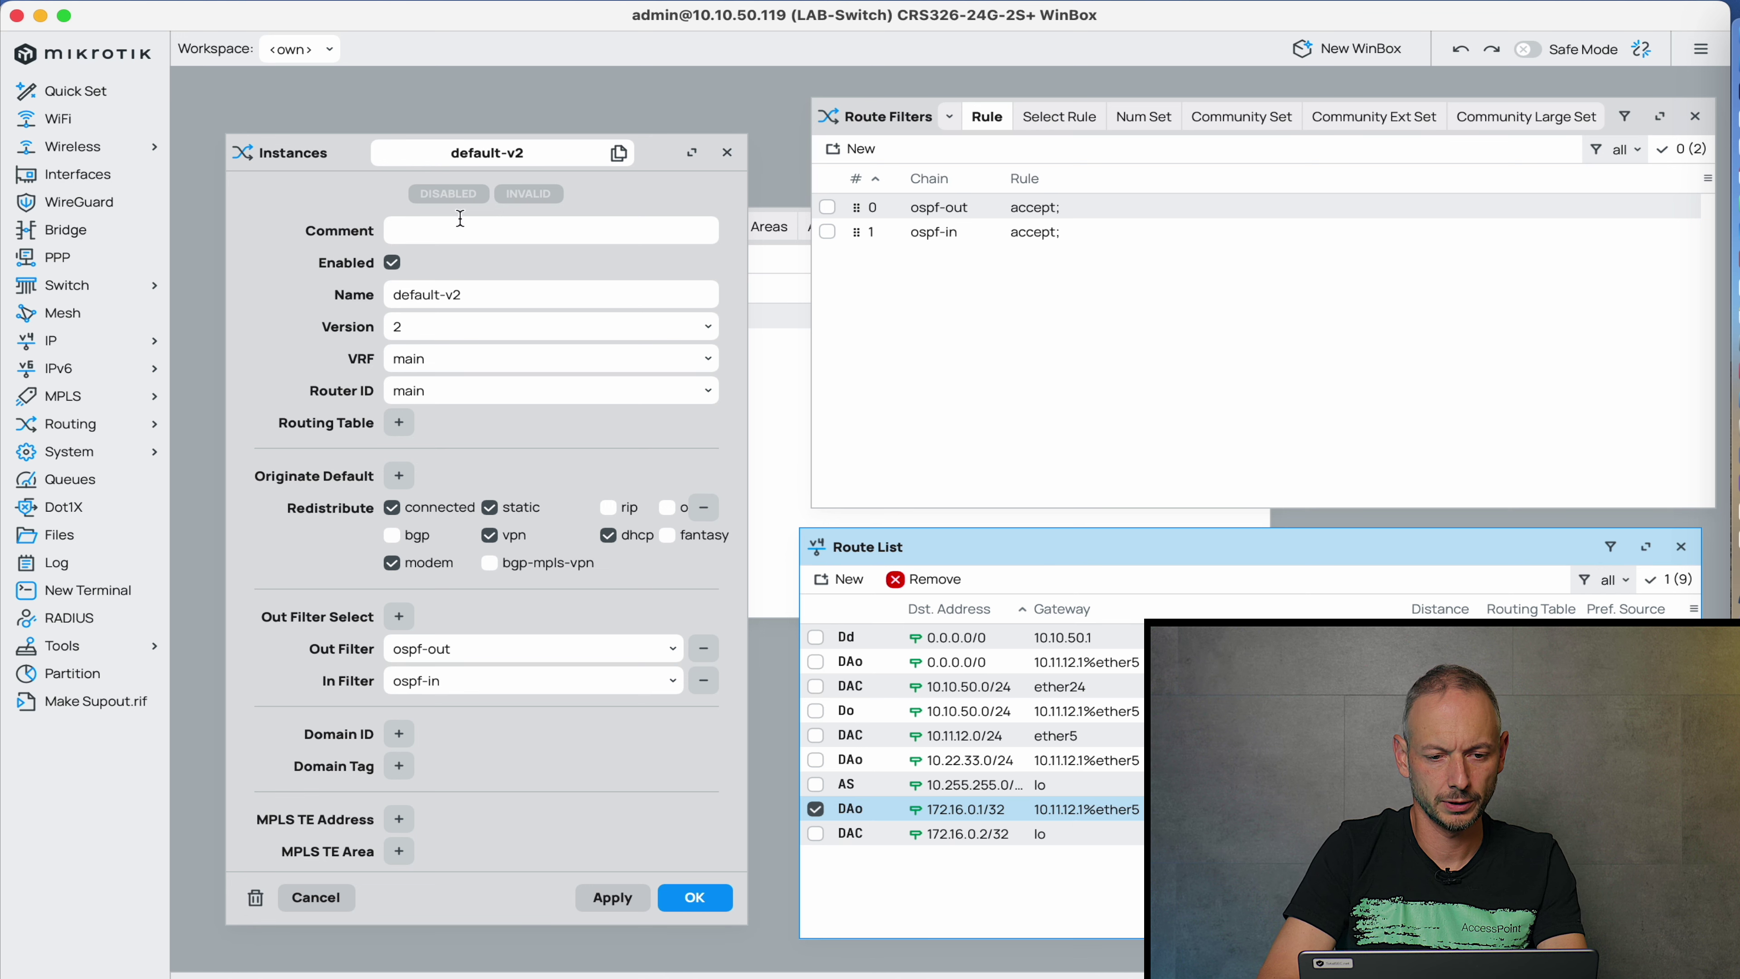
On LAB-Router, set default route redistribution of the default OSPF instance to "always (as type 2)".
key("super+grave")
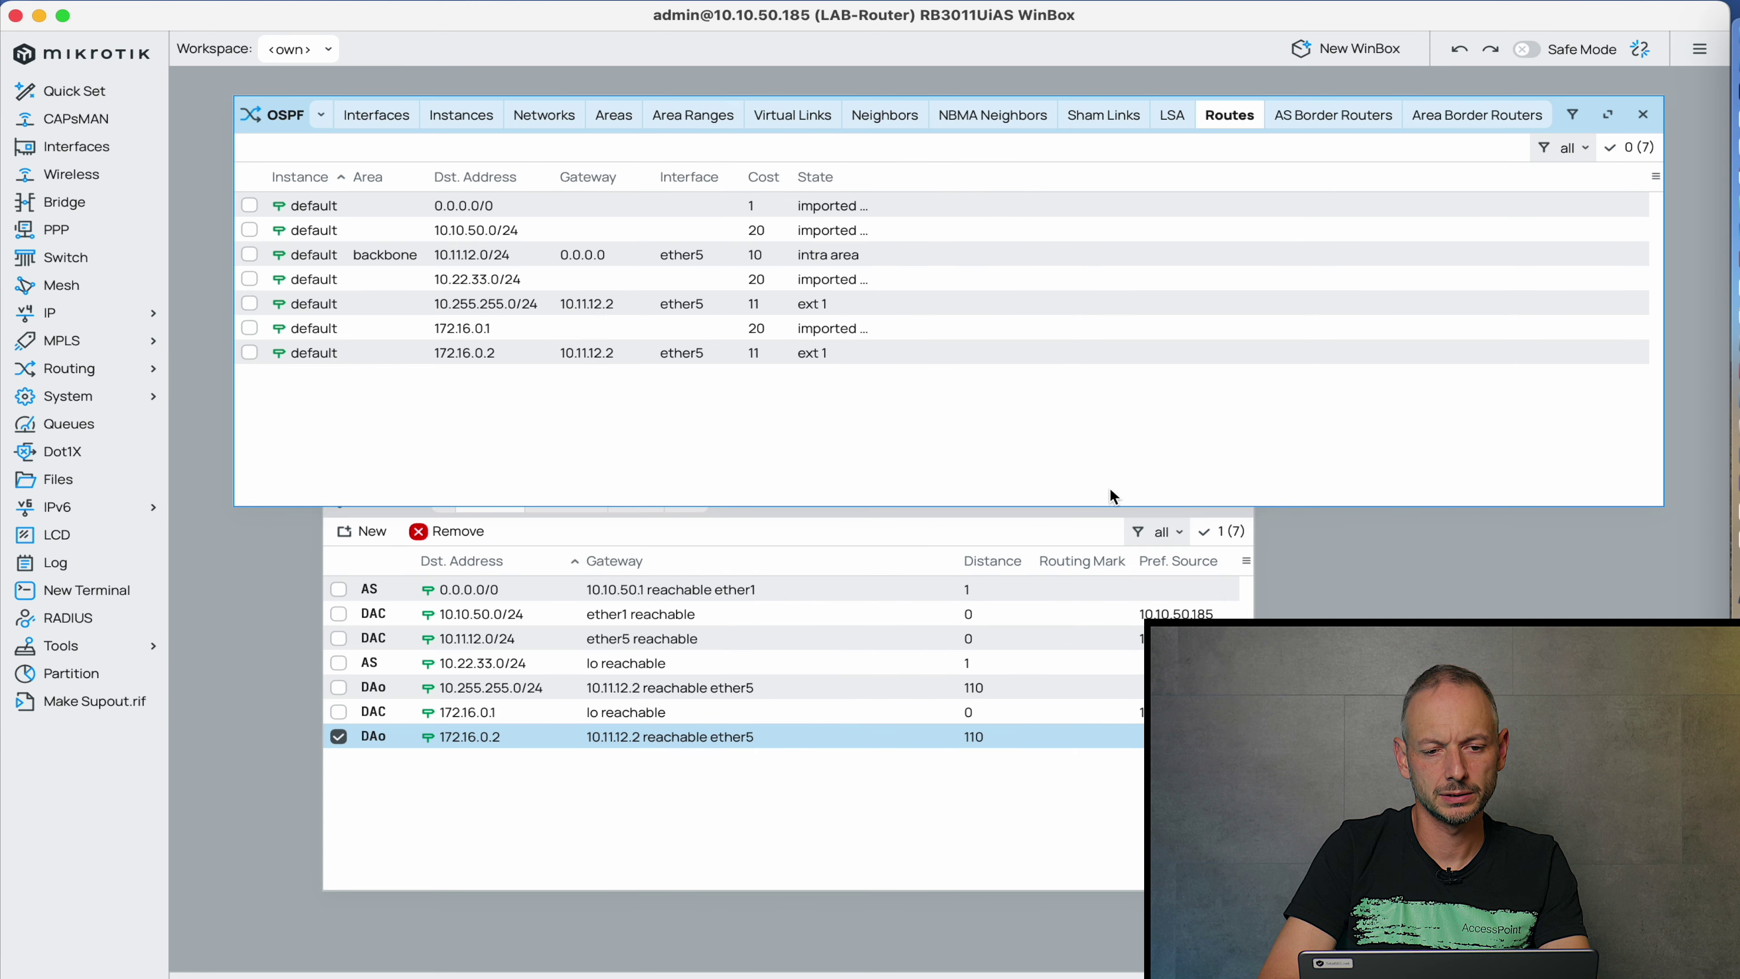
left_click(481, 111)
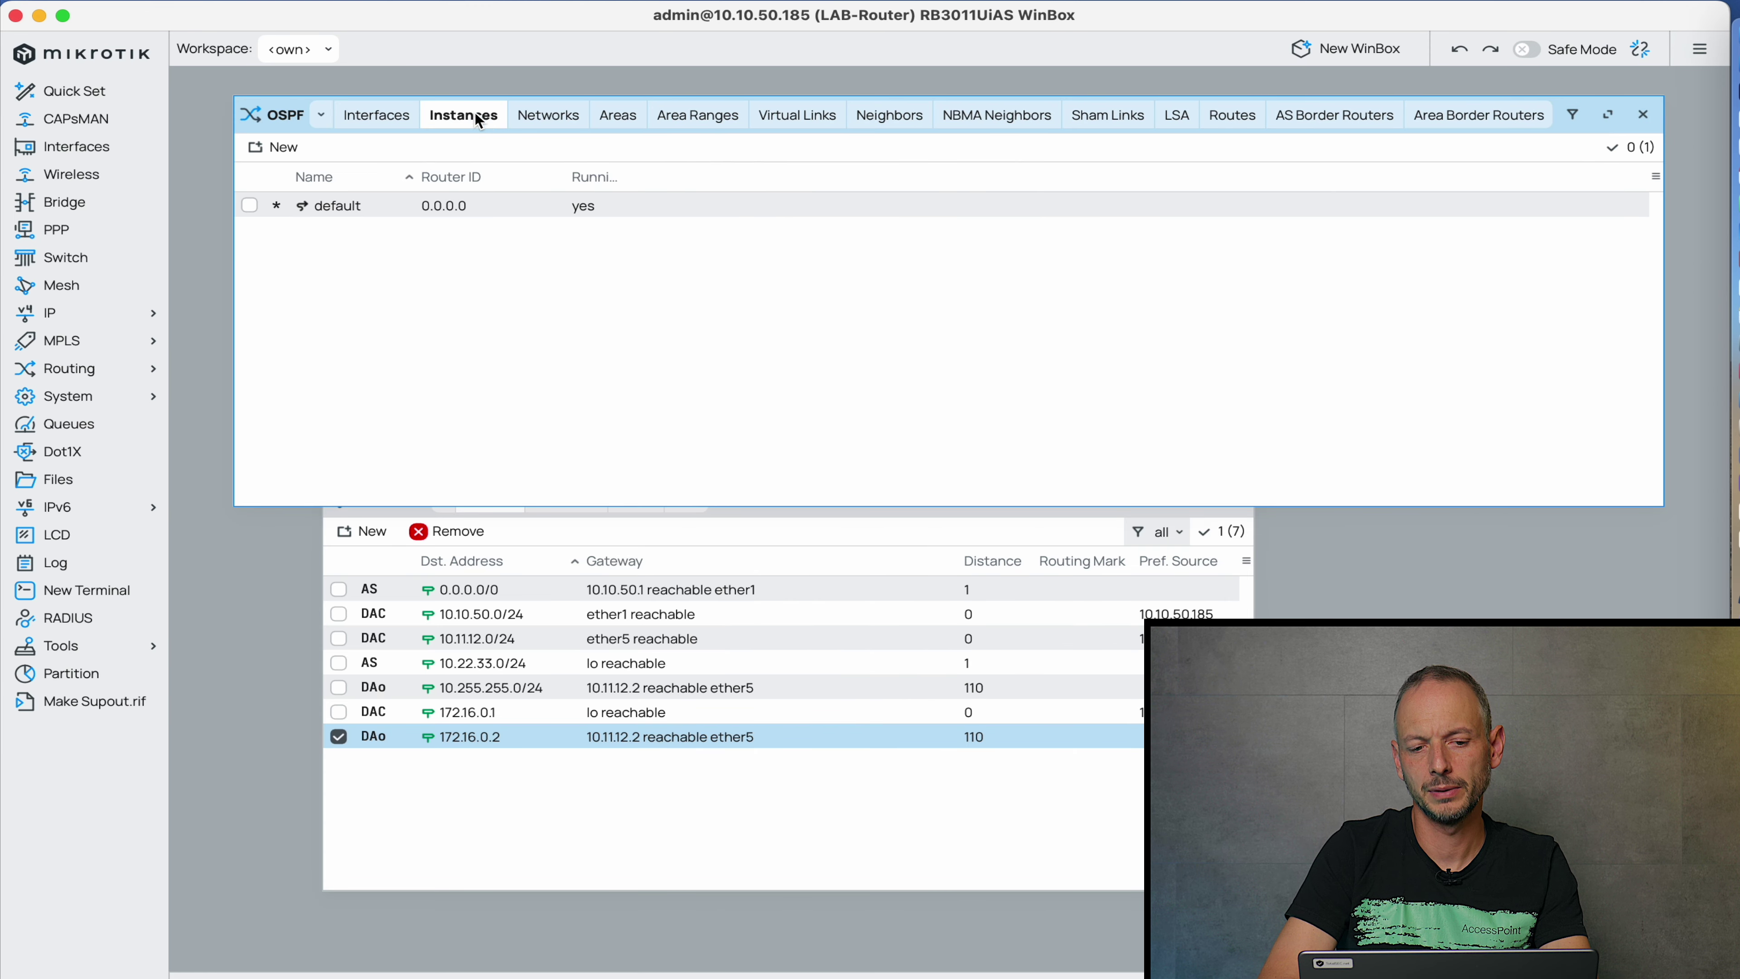
double_click(425, 207)
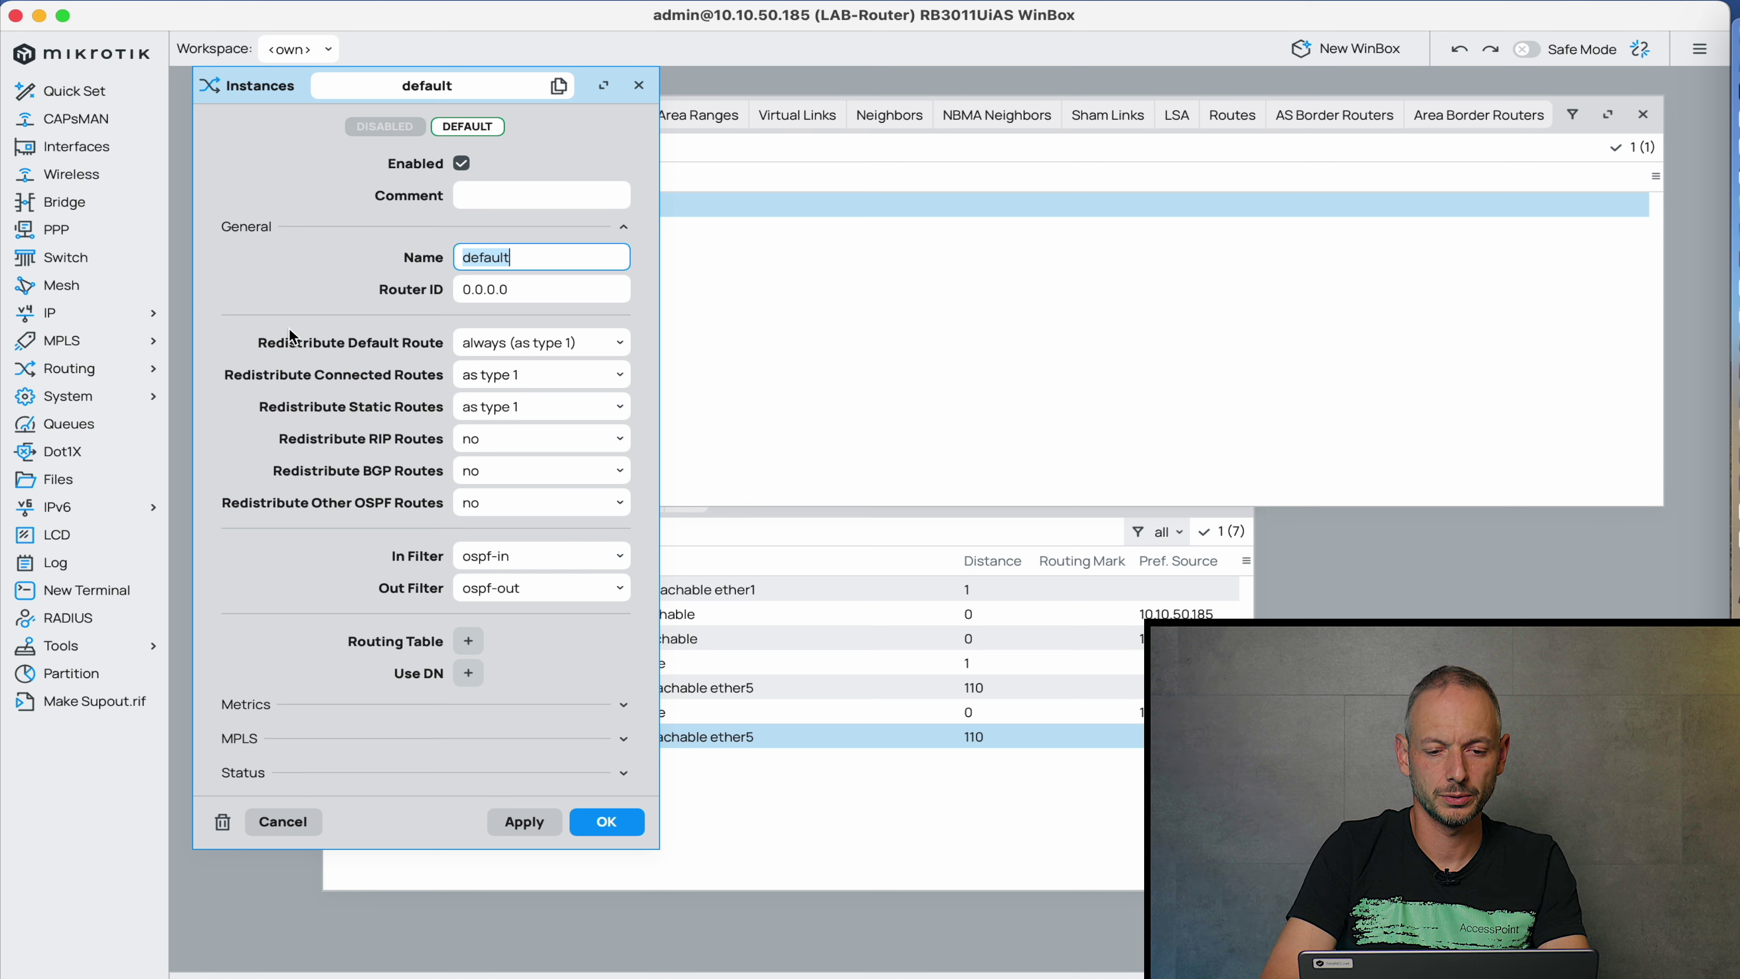
left_click(596, 338)
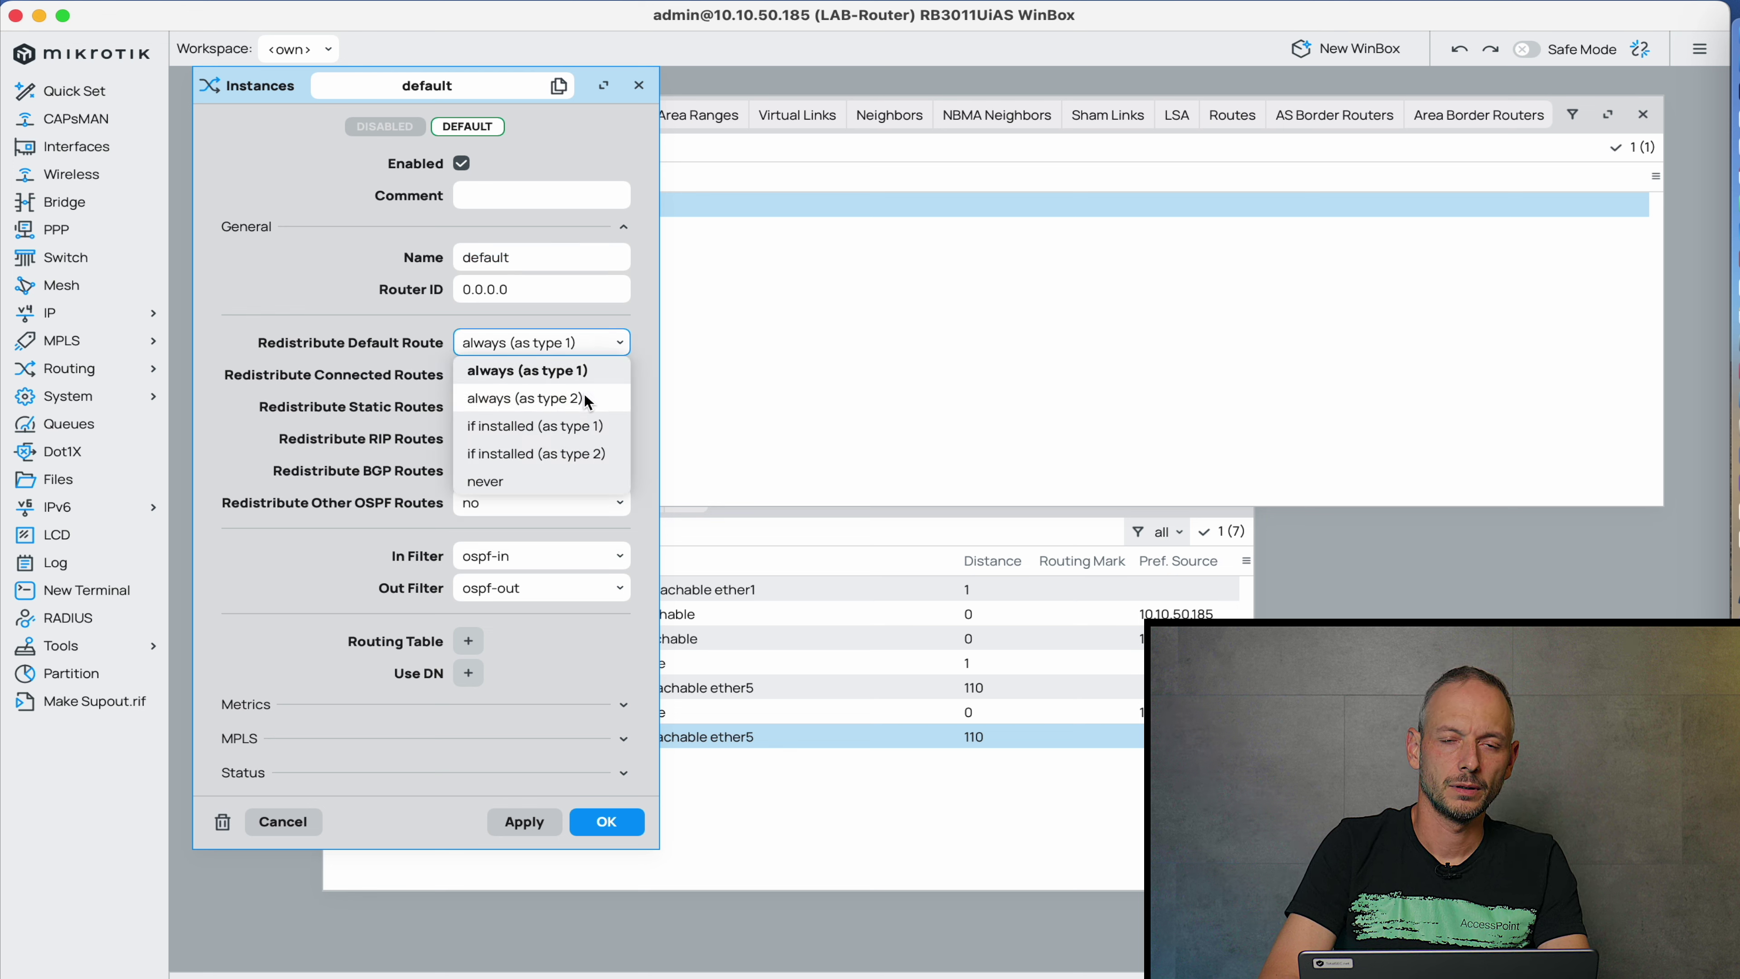
left_click(586, 397)
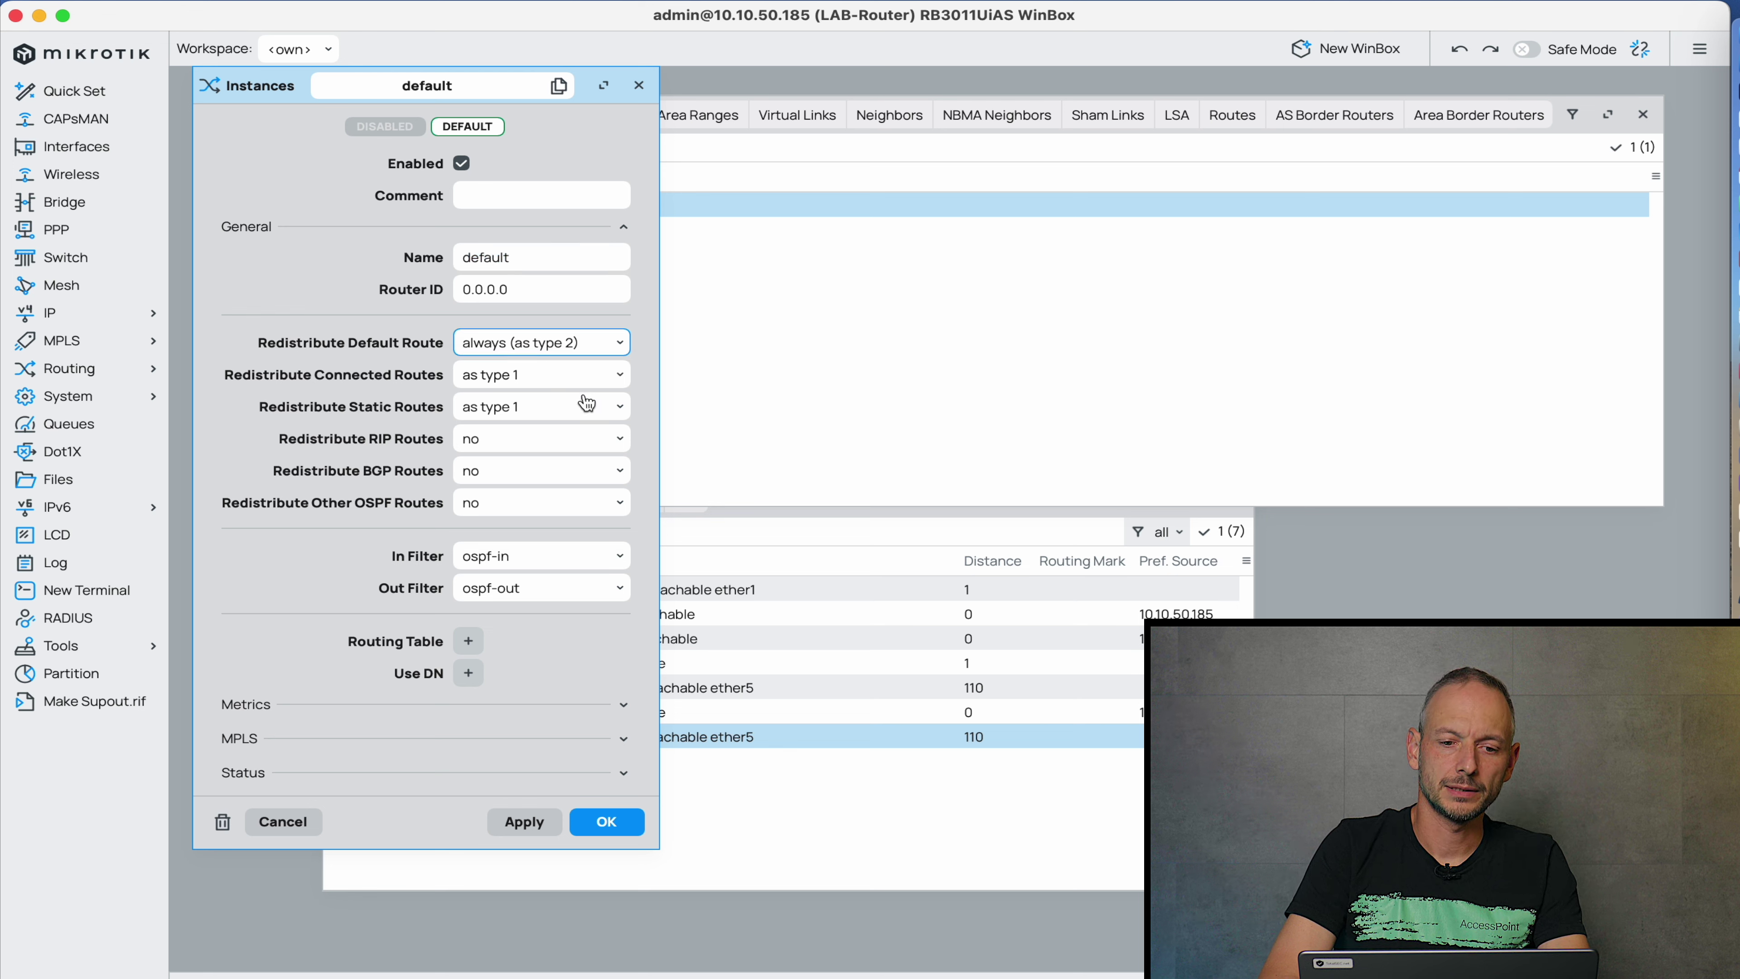
left_click(606, 822)
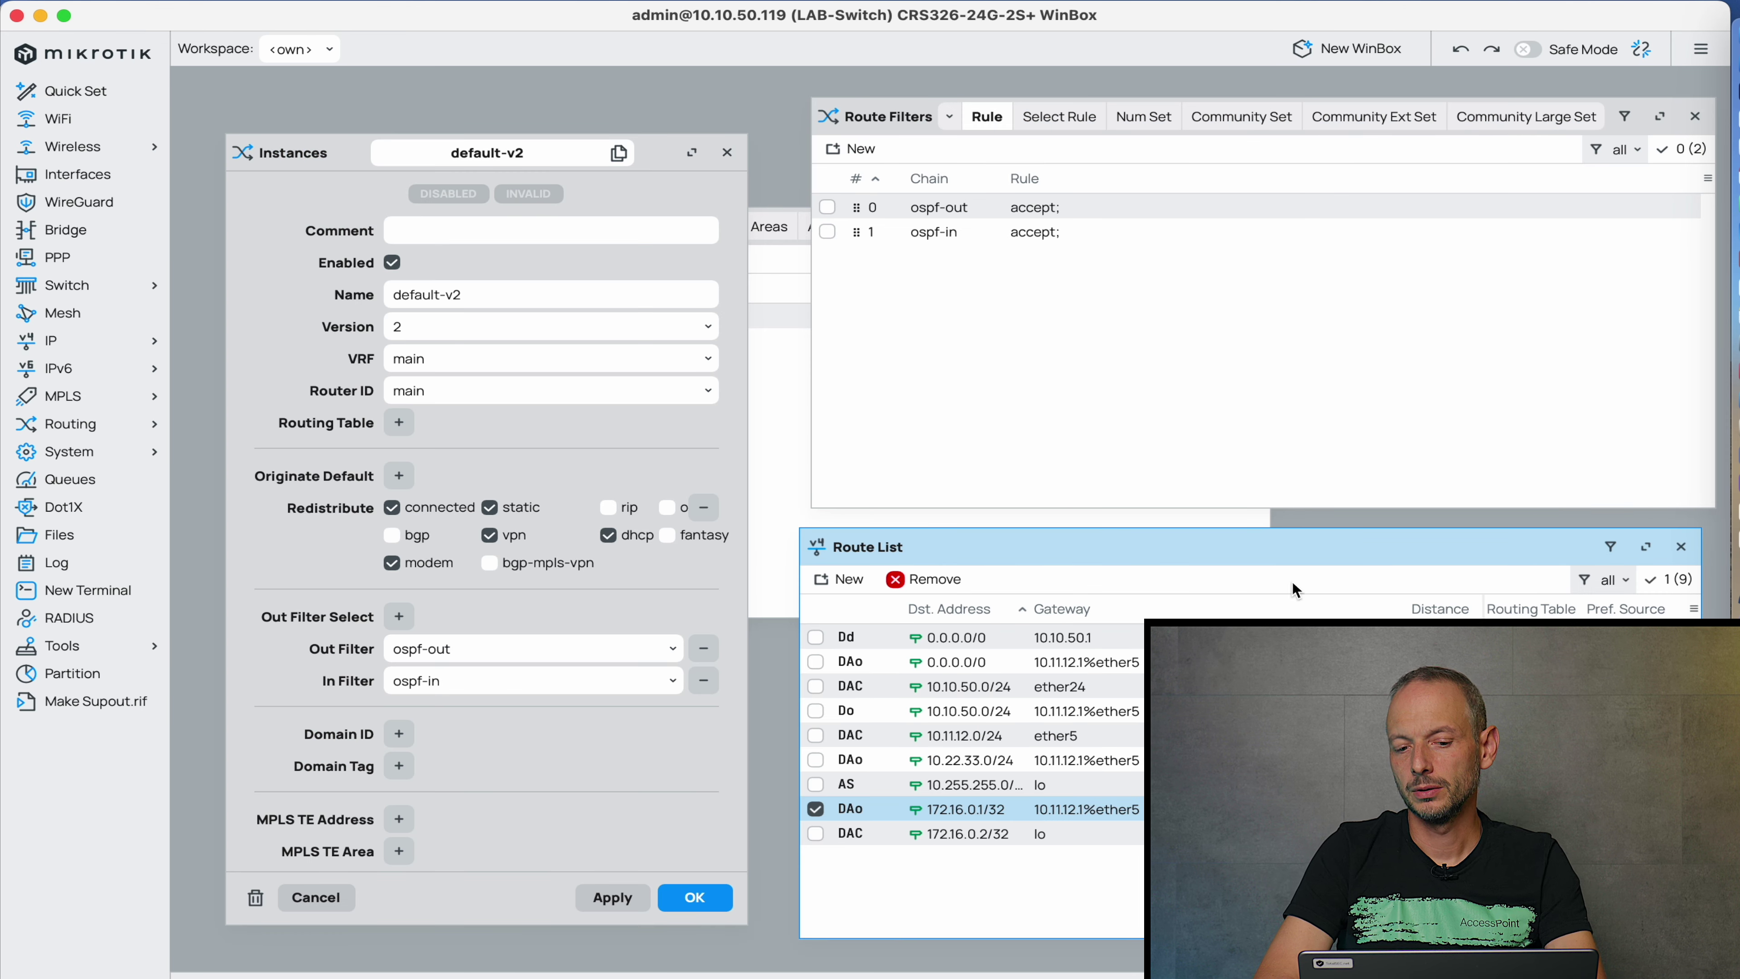
On LAB-Switch, inspect the status and OSPF details of the 0.0.0.0/0 route via 10.11.12.1%ether5.
double_click(991, 668)
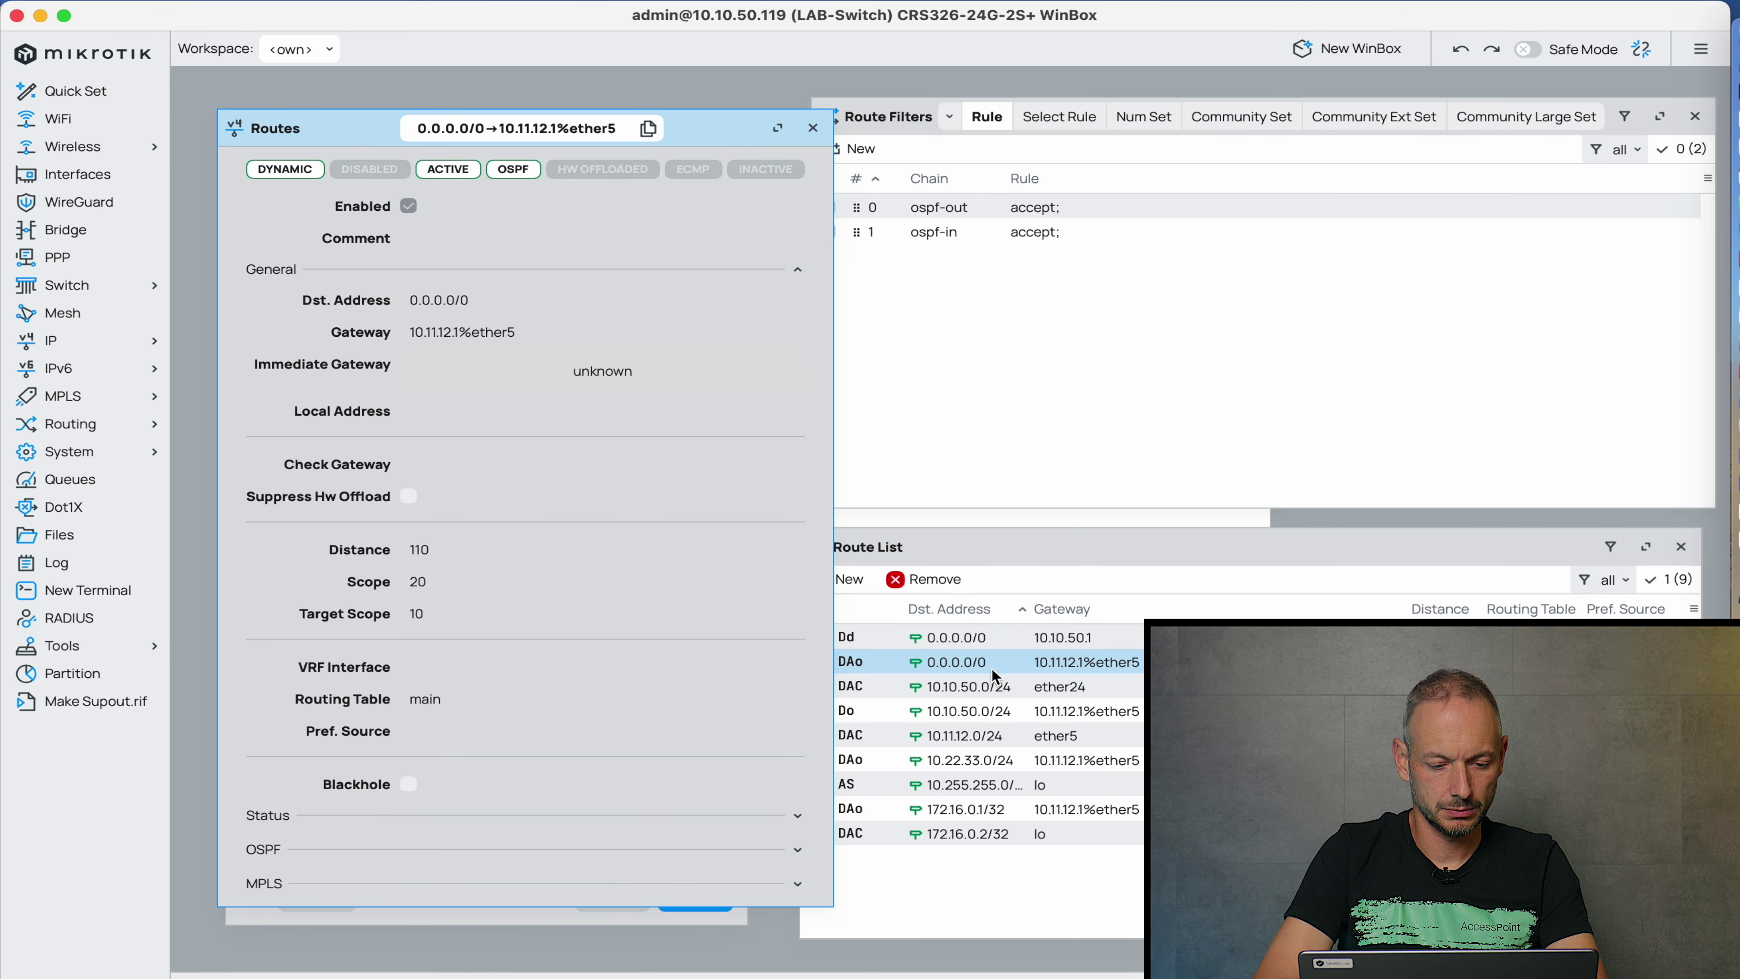
left_click(393, 822)
scroll(562, 799, "down", 3)
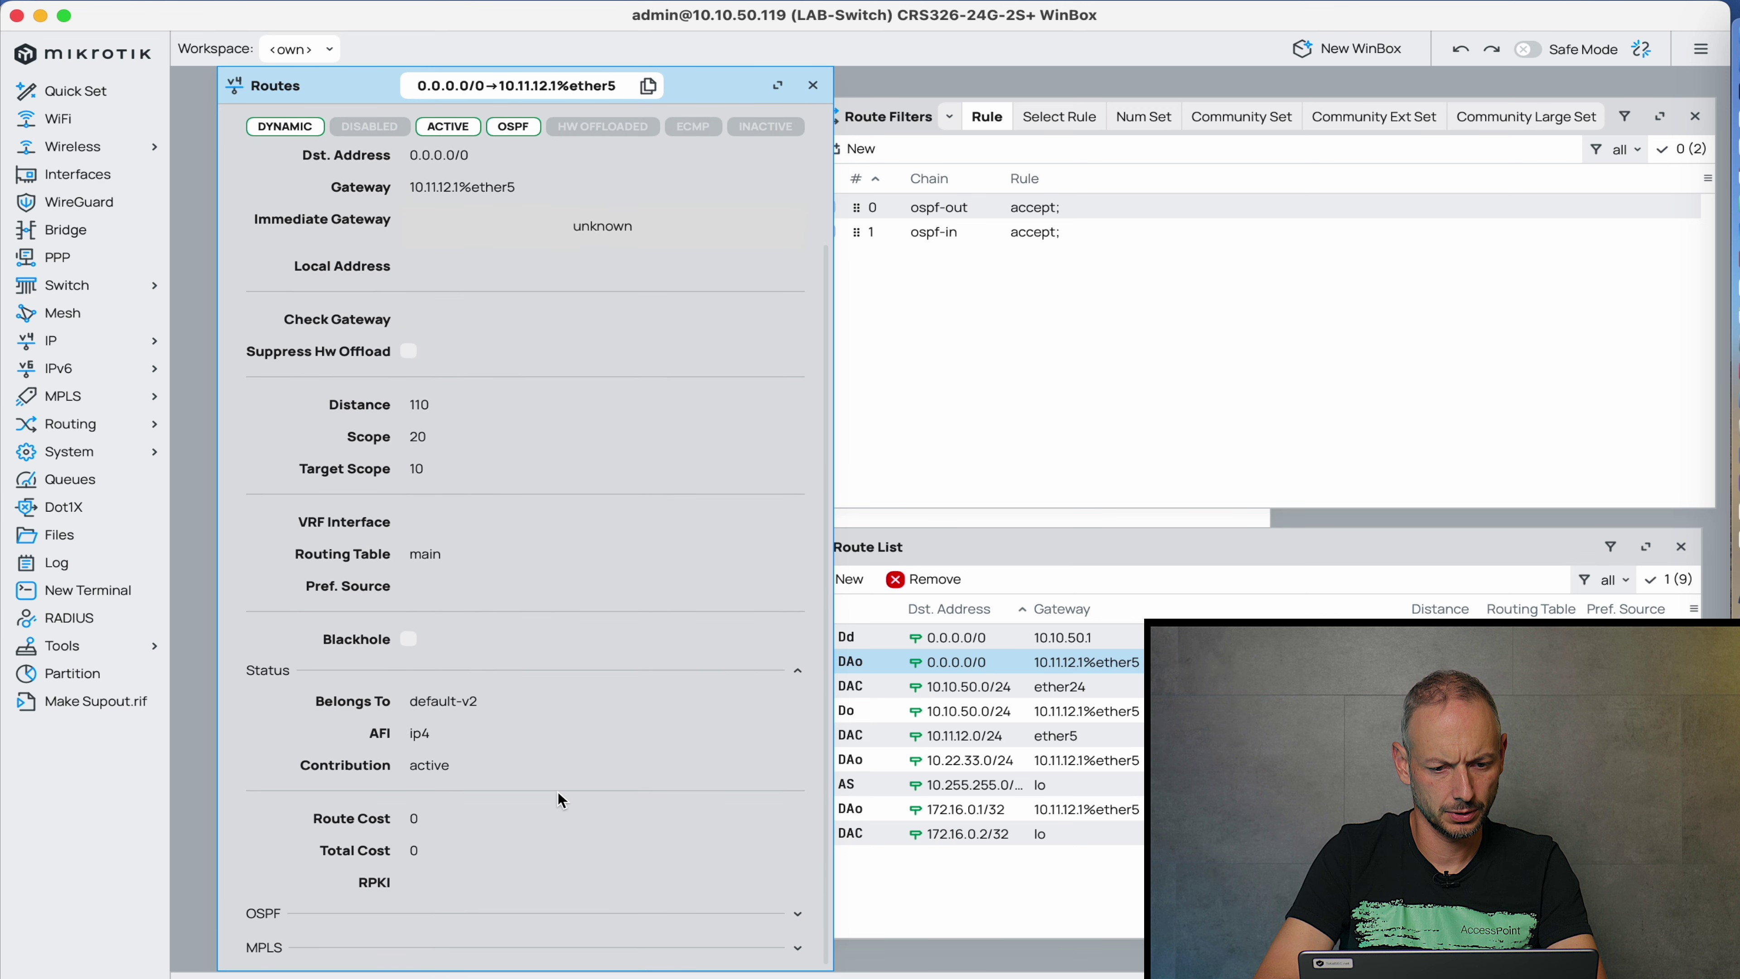
left_click(512, 908)
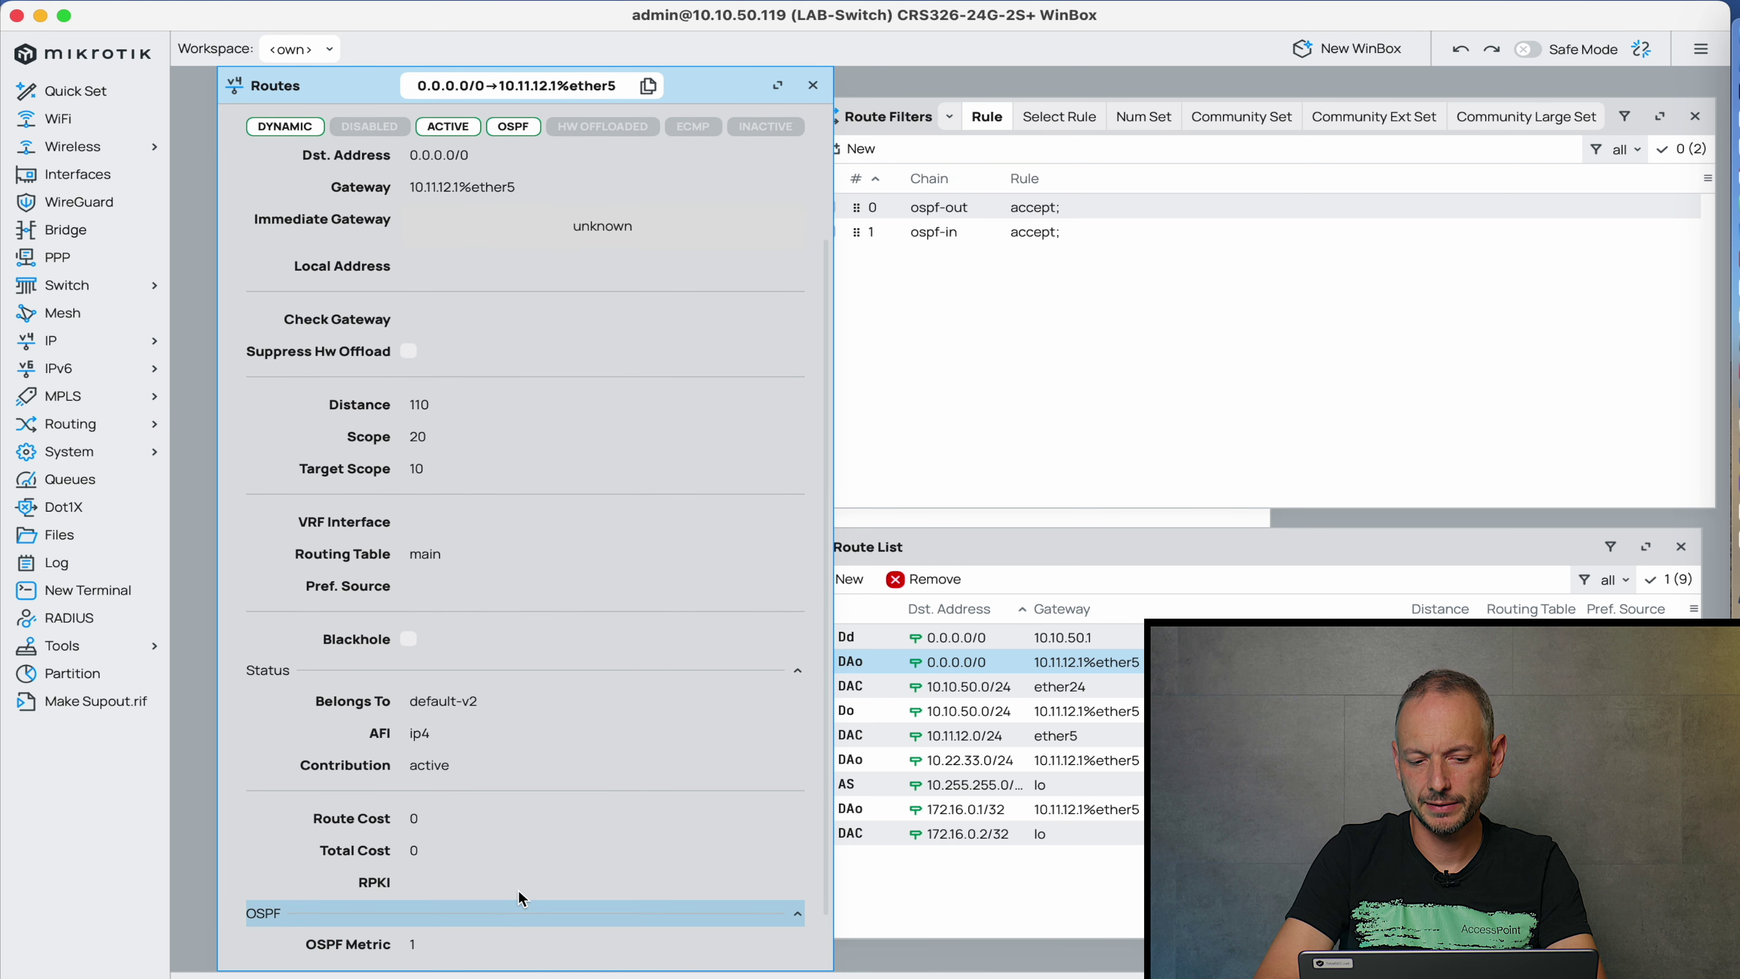
scroll(548, 864, "down", 1)
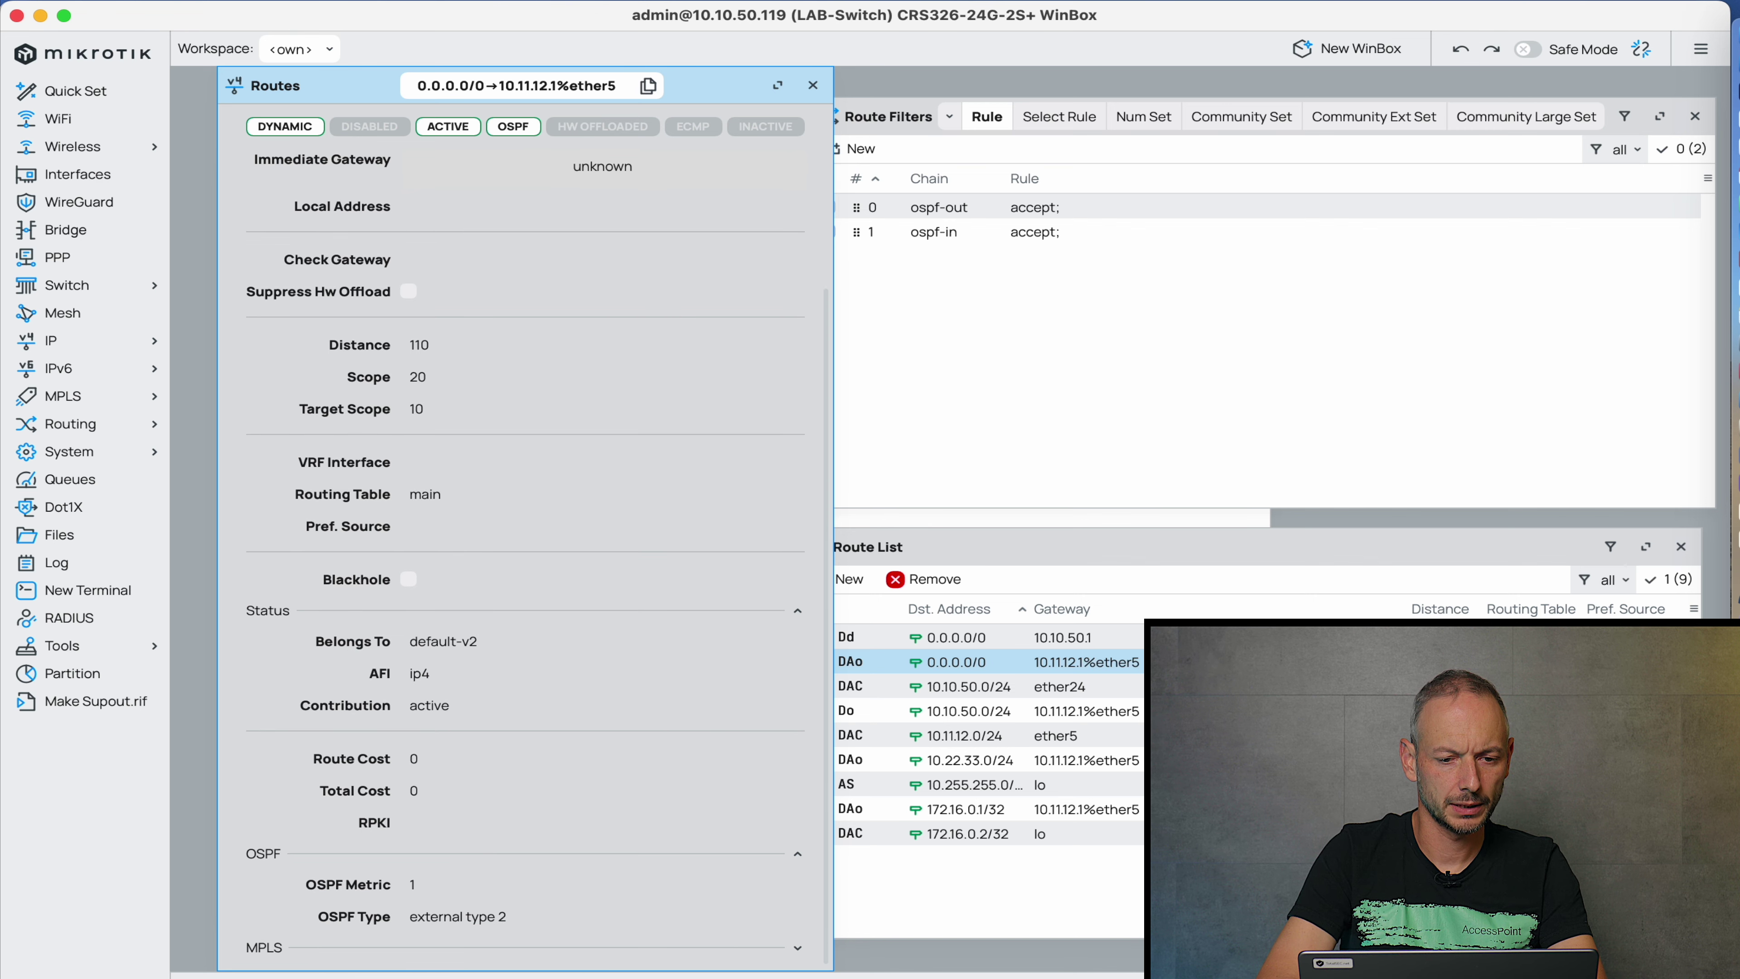
On LAB-Router, review the default OSPF instance's metrics and set its default route redistribution to "always (as type 1)".
key("super+grave")
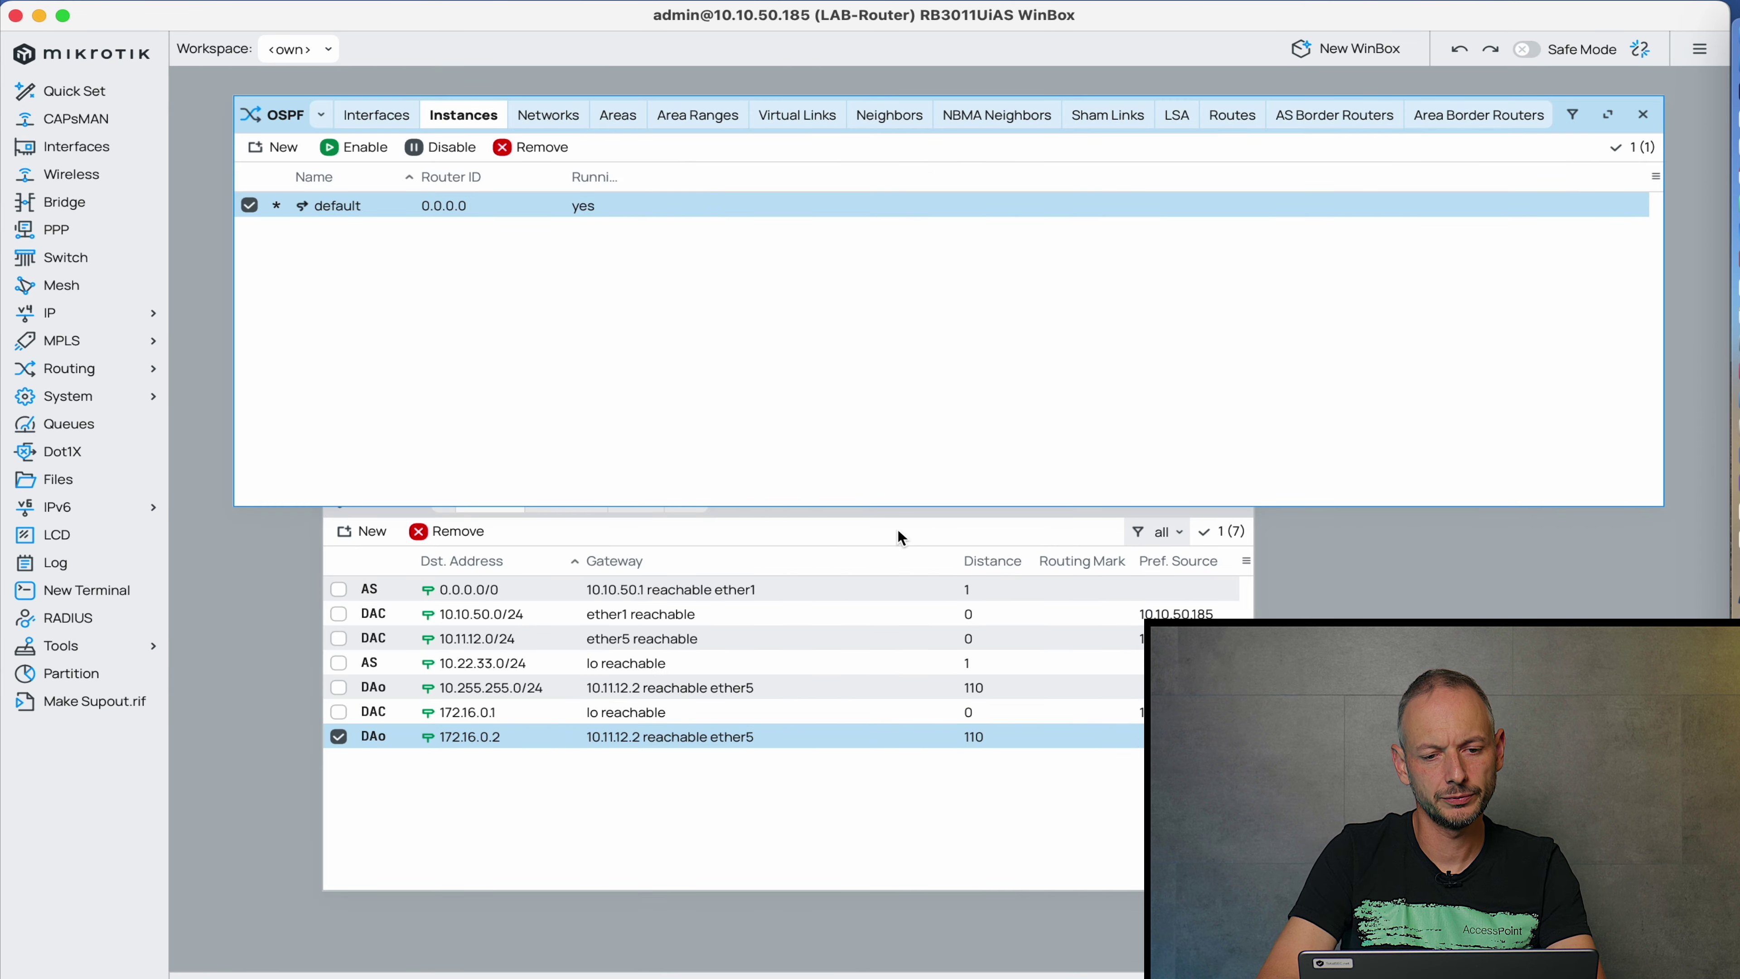
double_click(453, 206)
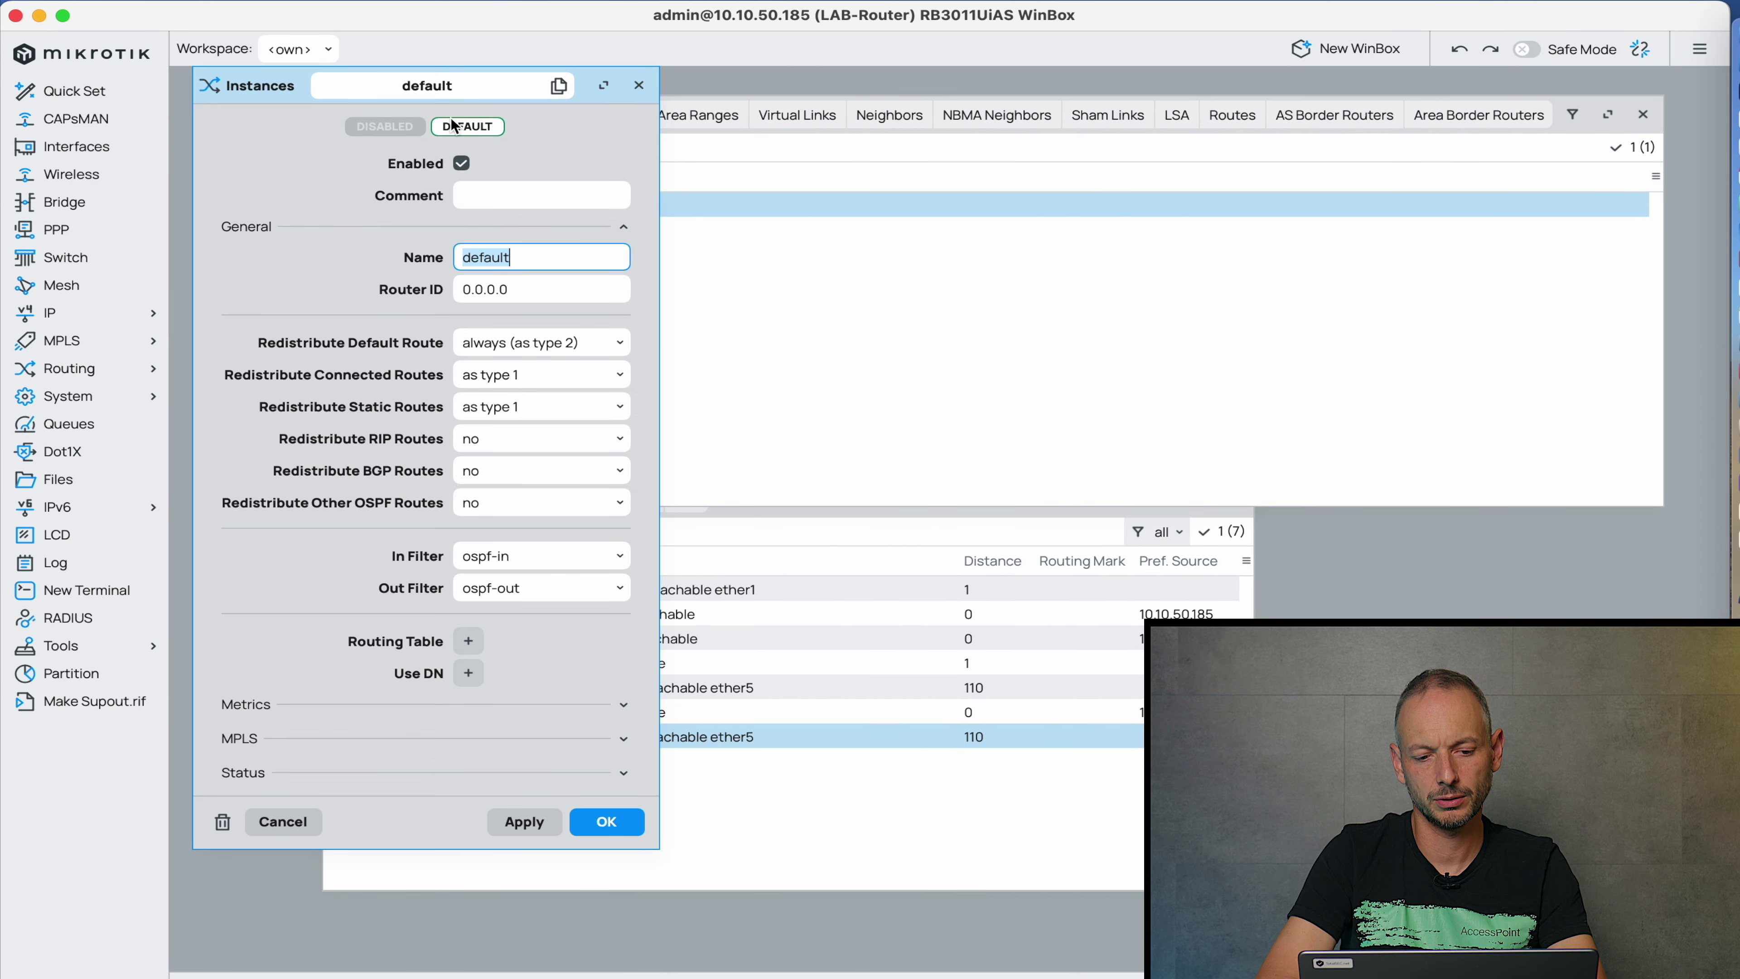
left_click(256, 706)
scroll(460, 725, "down", 1)
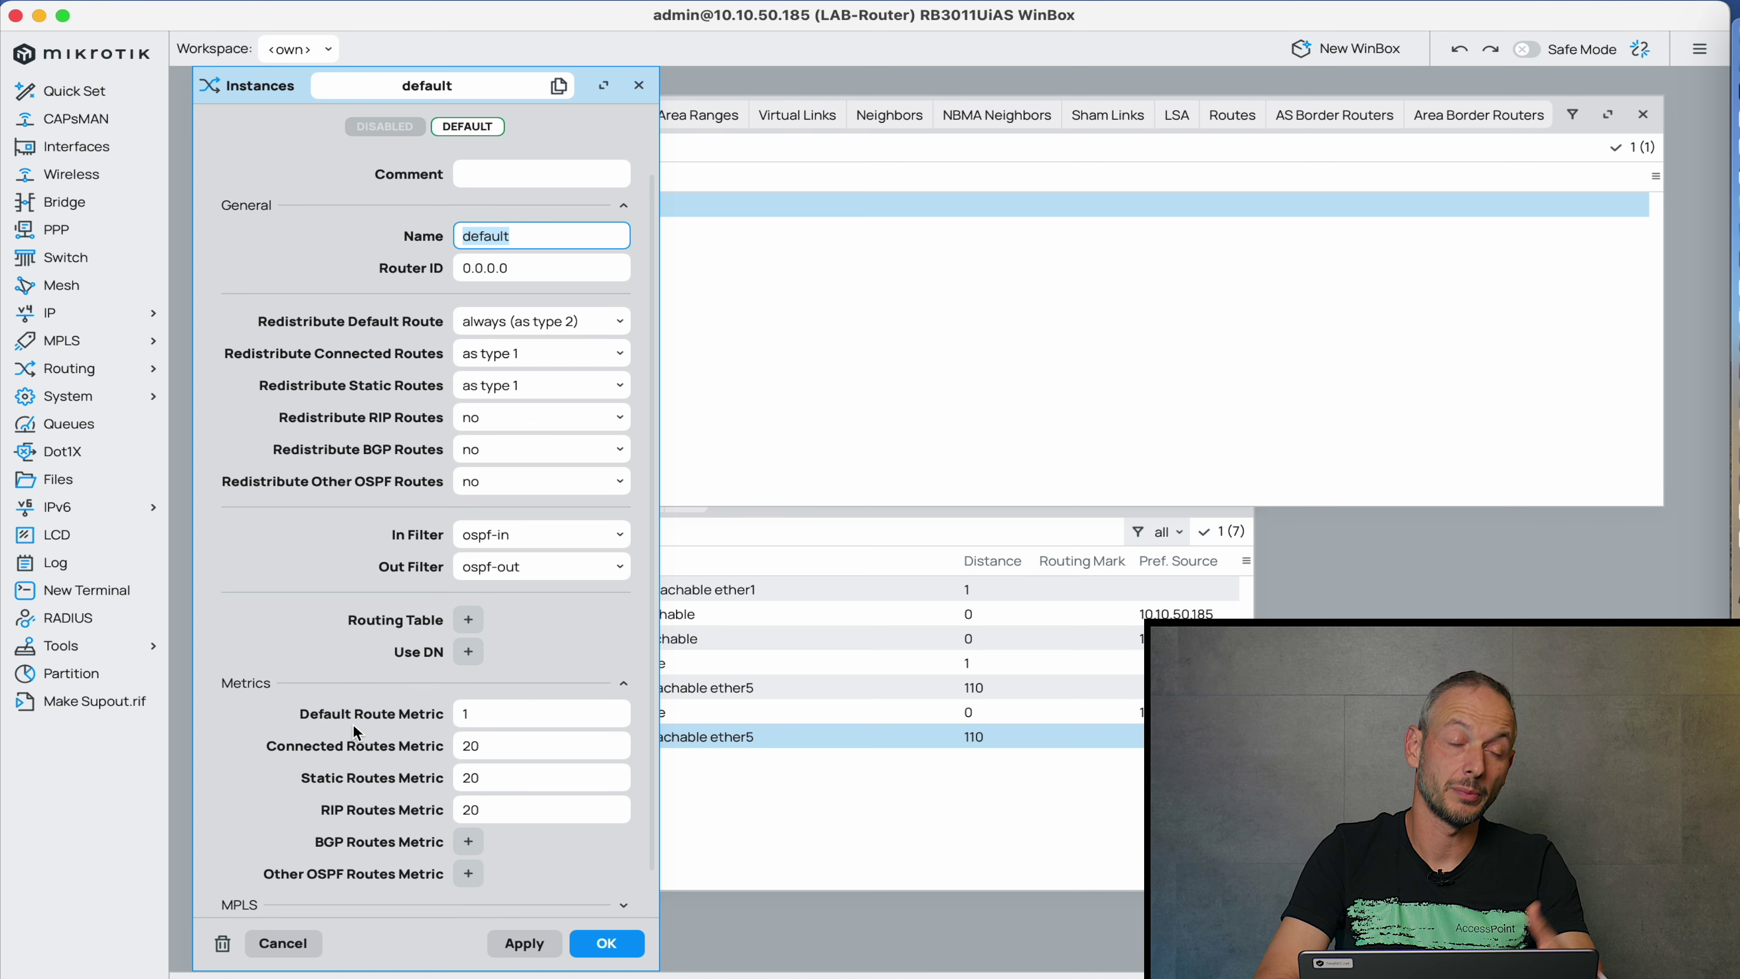
left_click(492, 716)
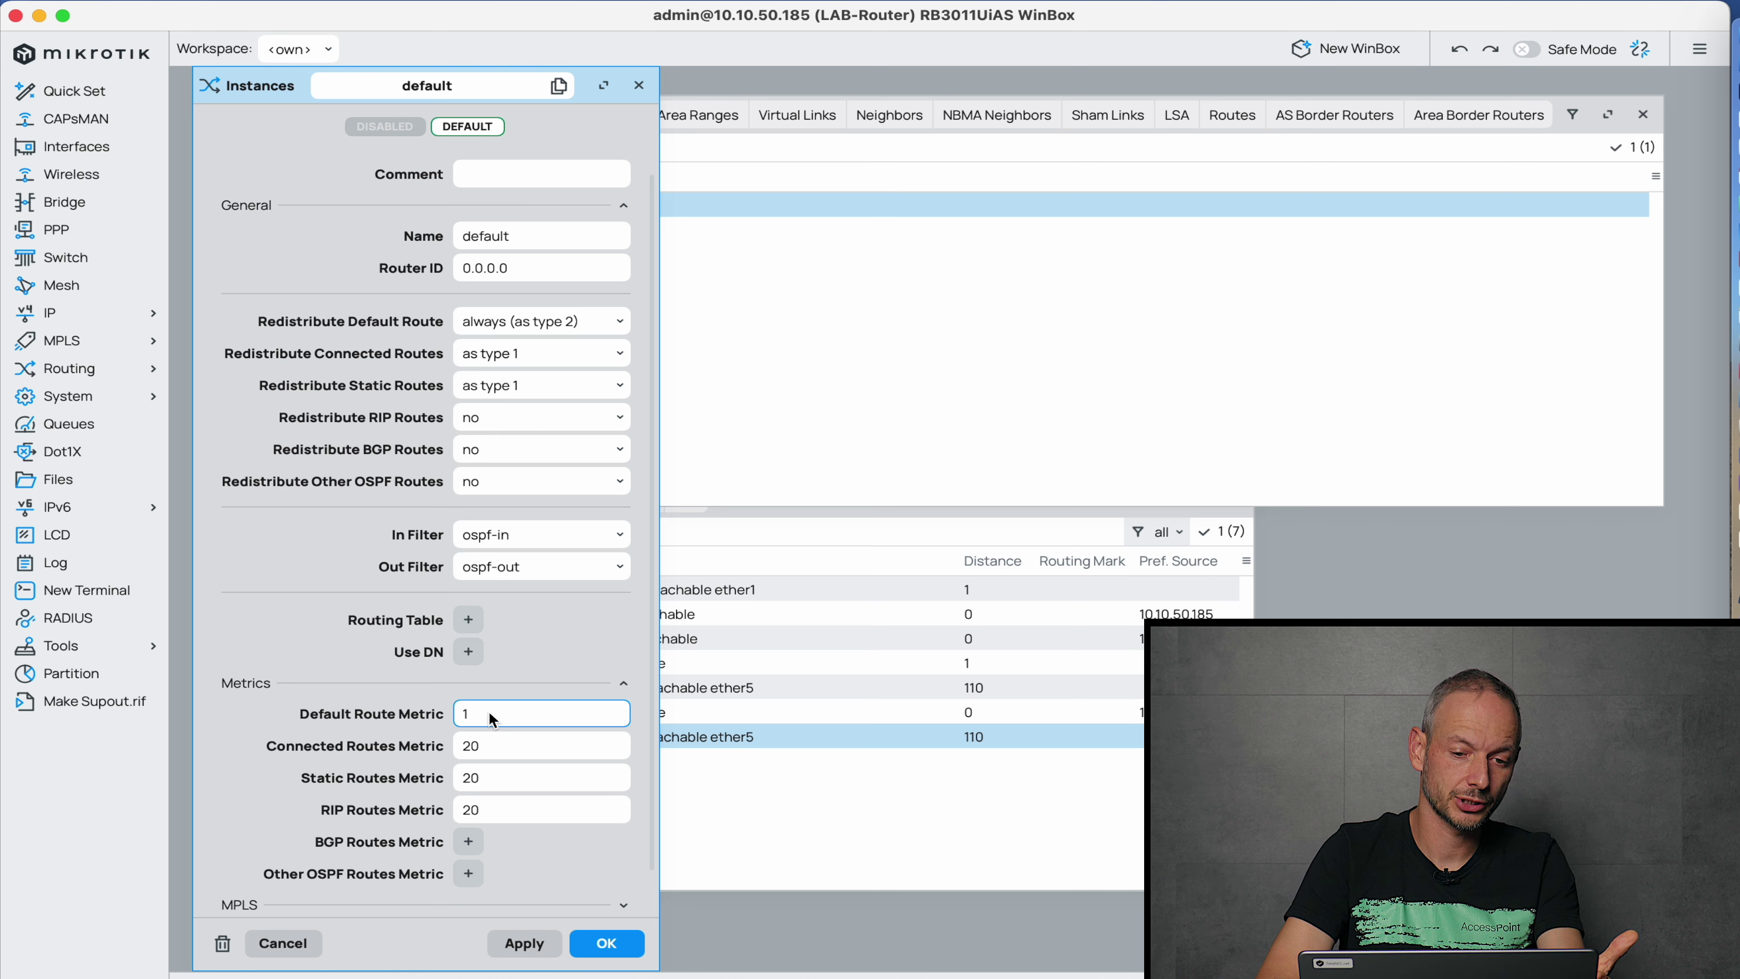
left_click(588, 339)
left_click(585, 346)
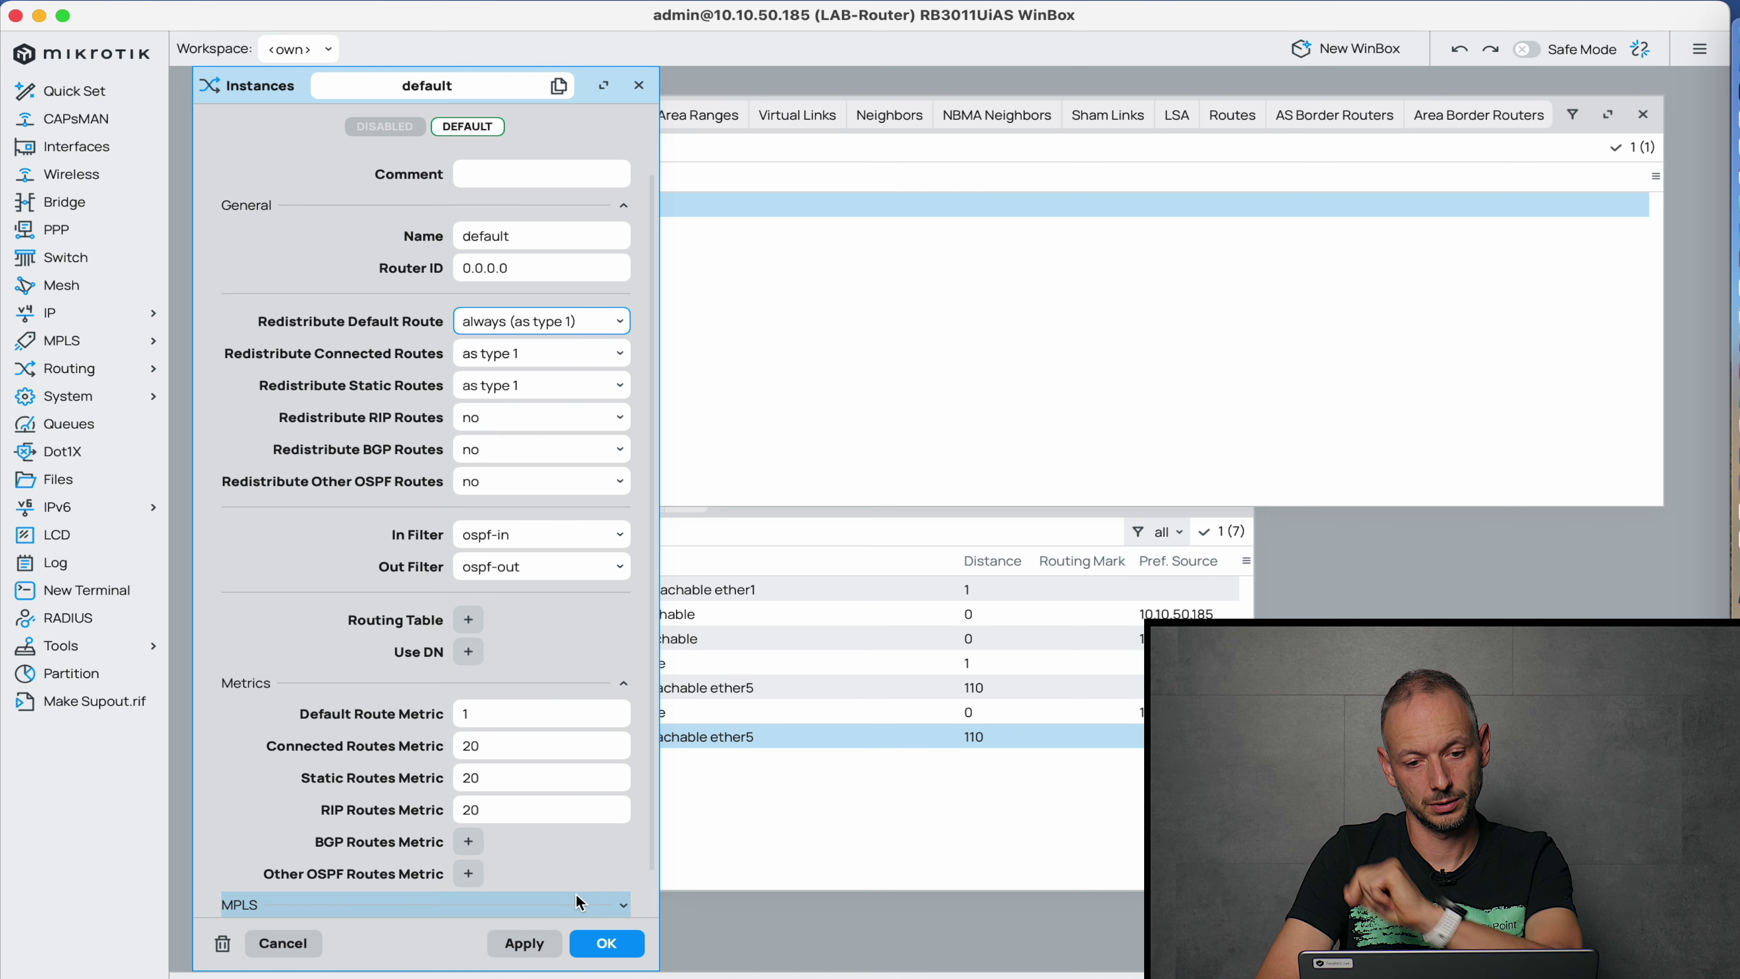
left_click(619, 944)
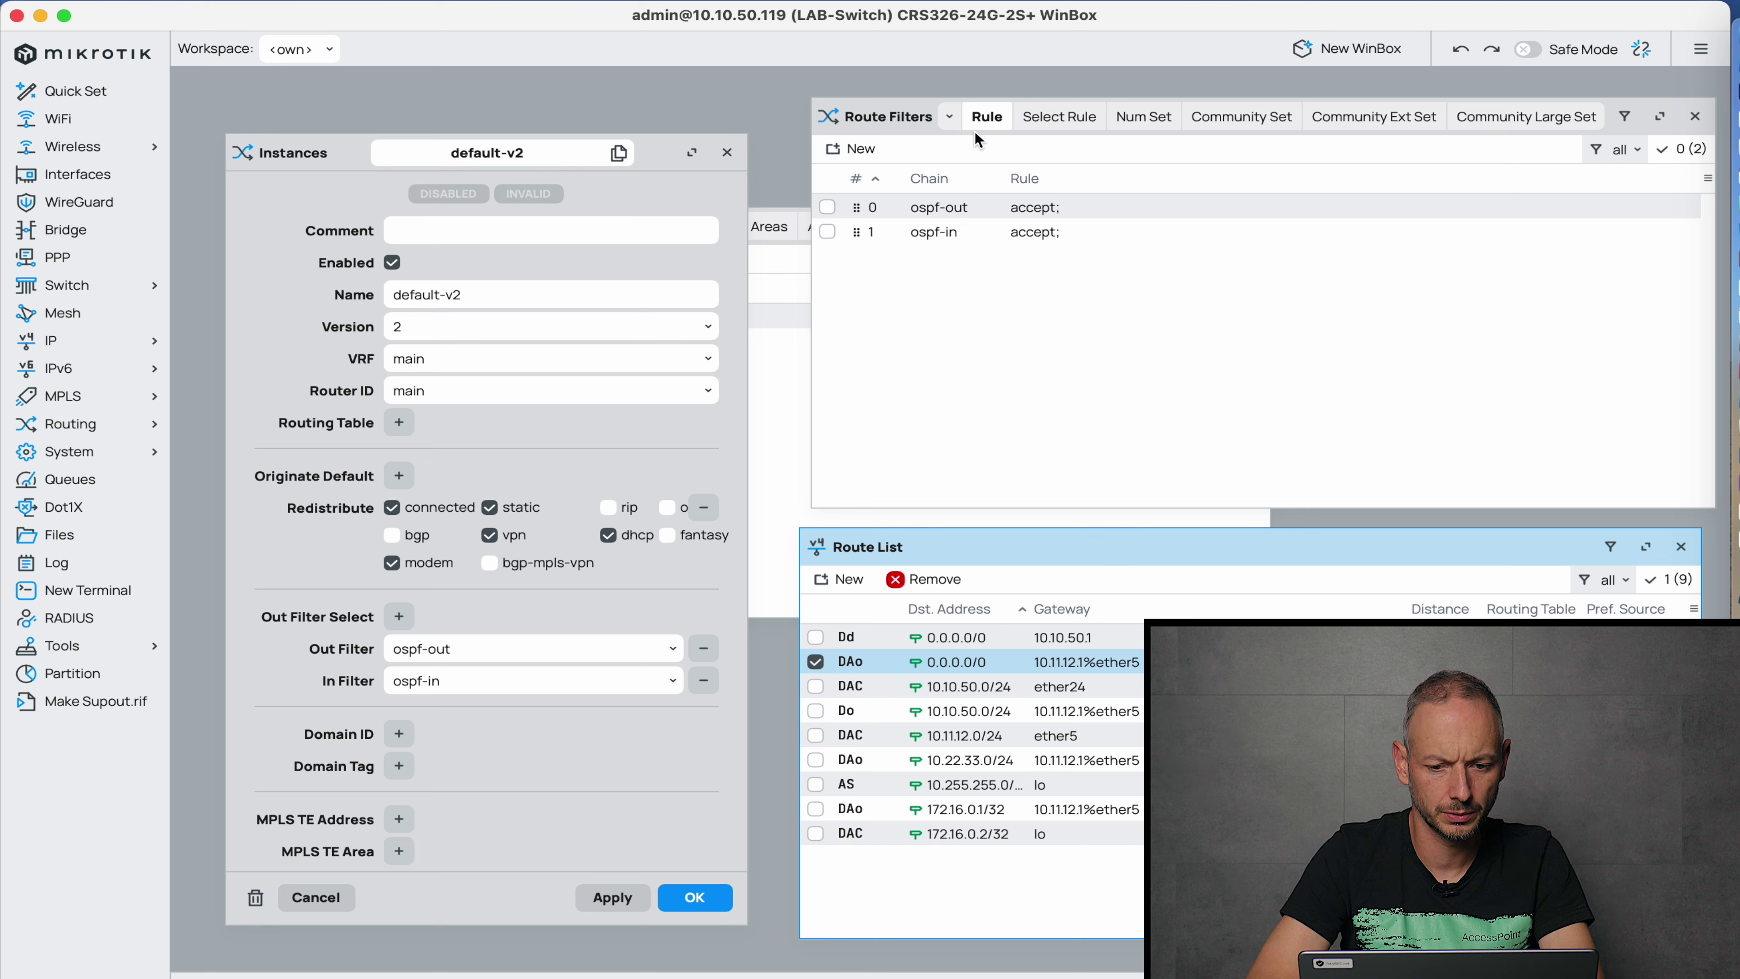
On LAB-Switch, check the cost and state of the OSPF interface and close the OSPF window.
left_click(766, 377)
left_click(704, 229)
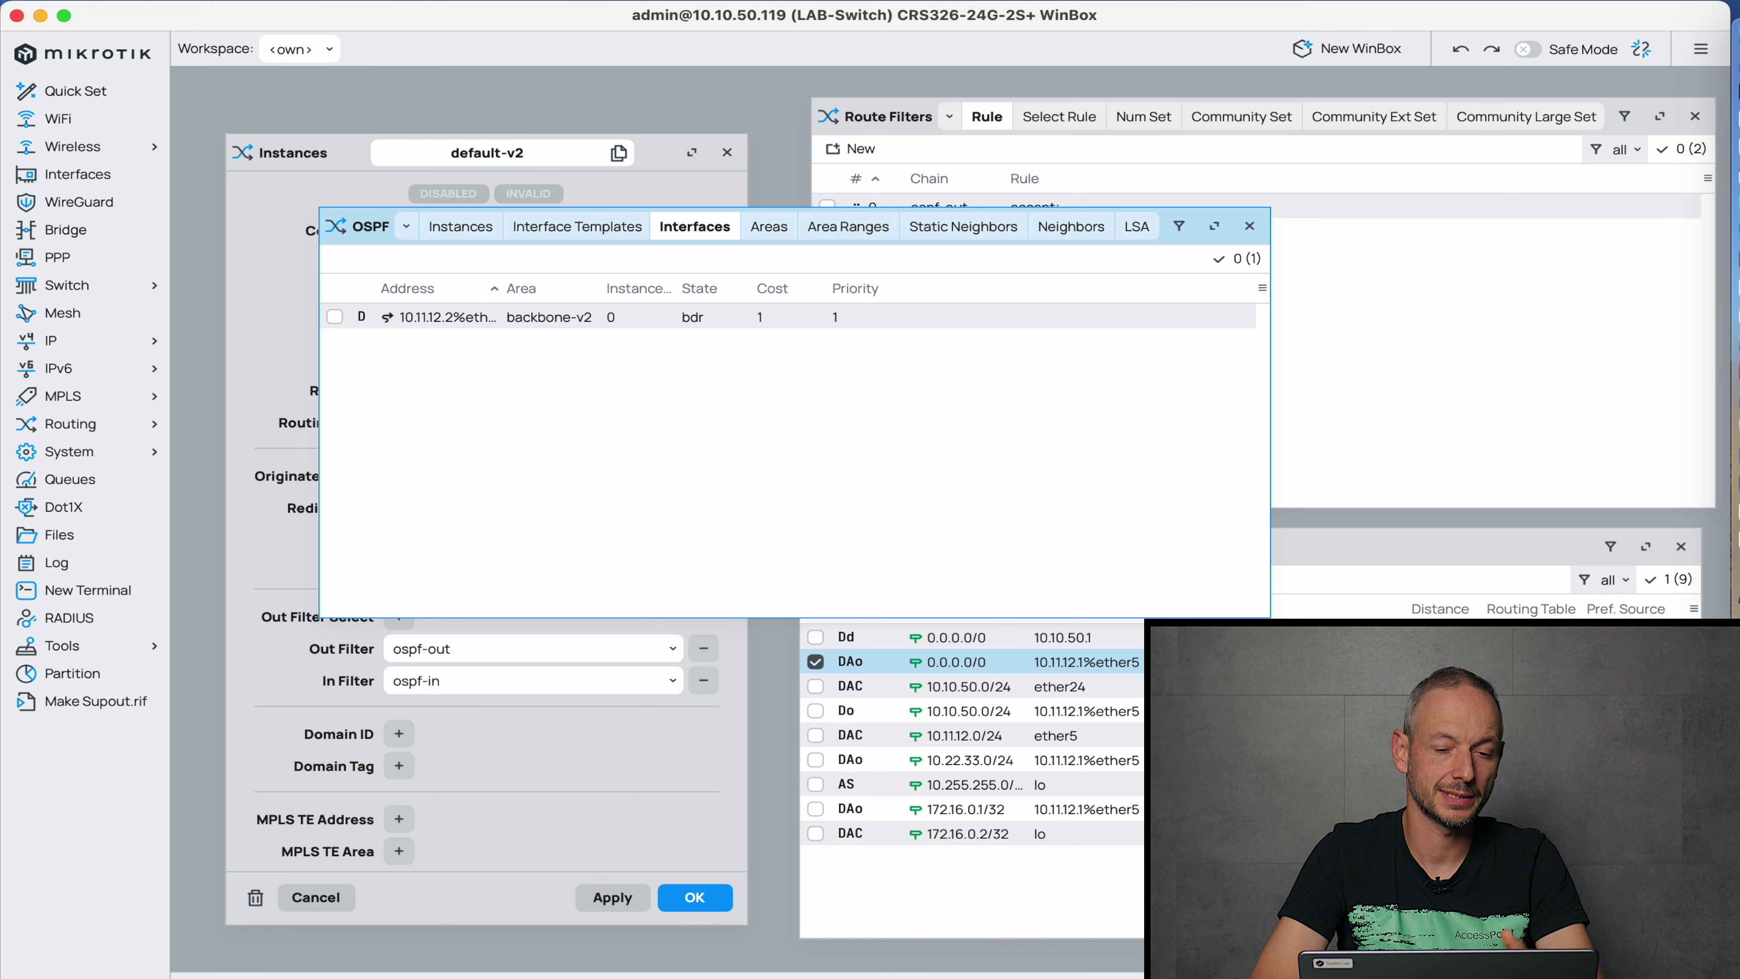
key("super+grave")
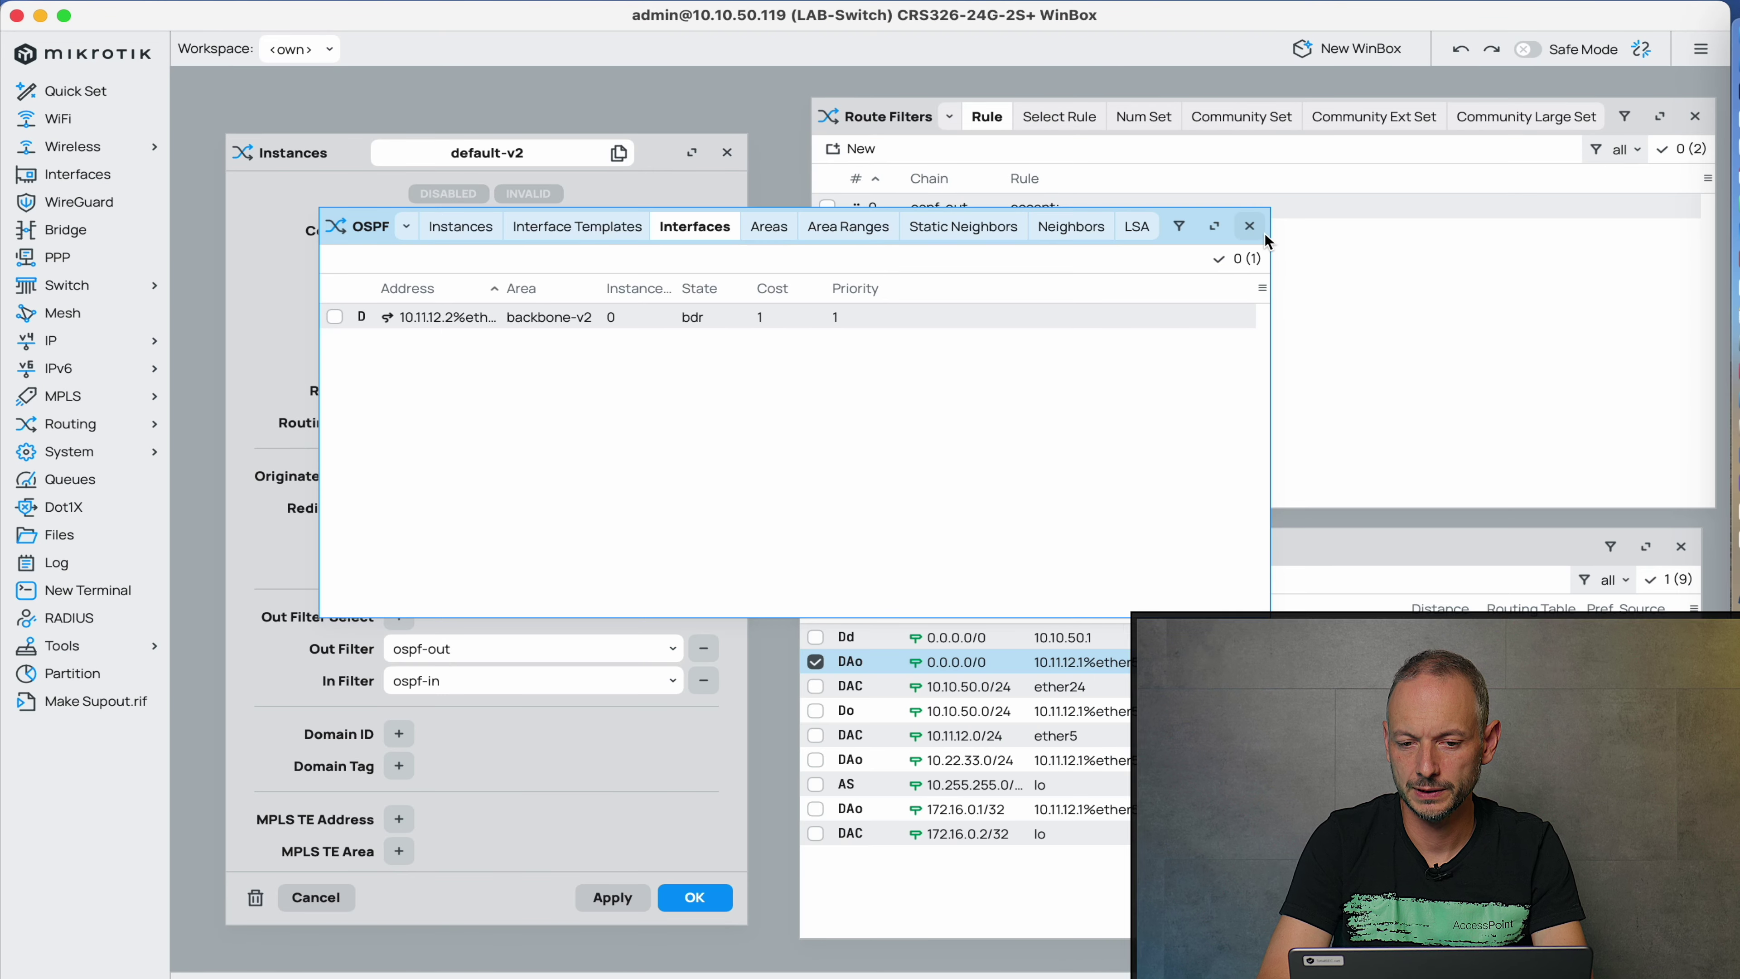
left_click(1248, 227)
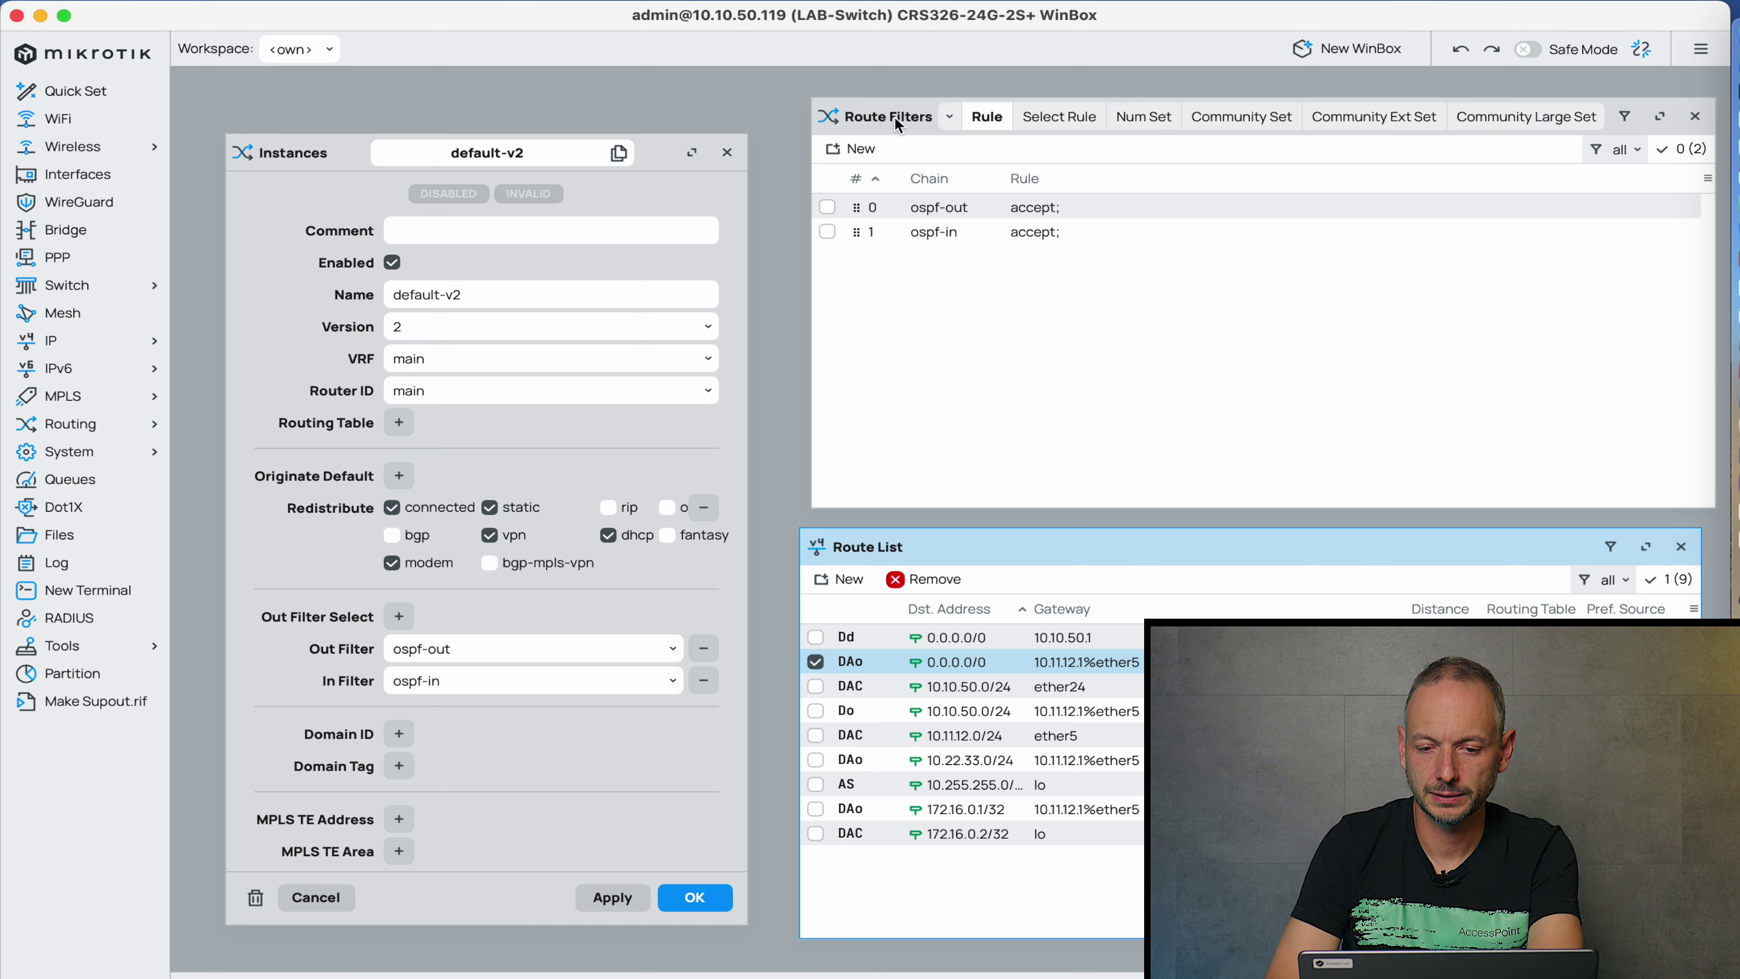
View the ospf-out filter rule on LAB-Switch, and on LAB-Router close the default instance settings to check the route list.
double_click(979, 213)
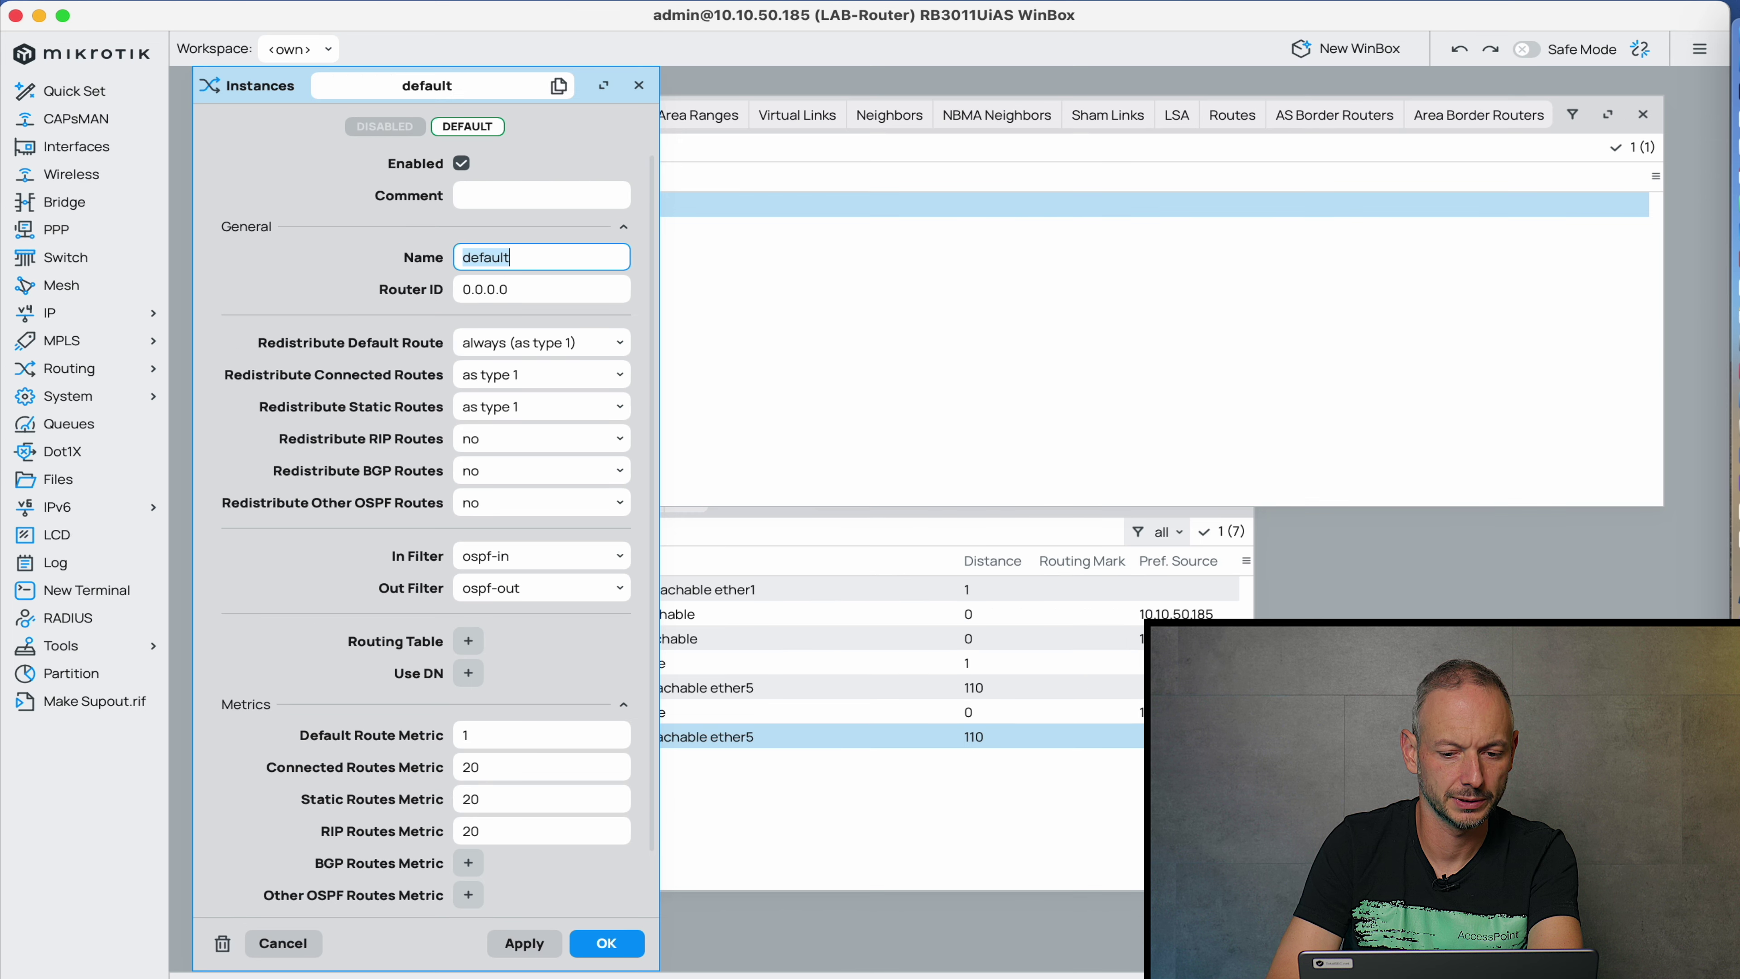
left_click(639, 85)
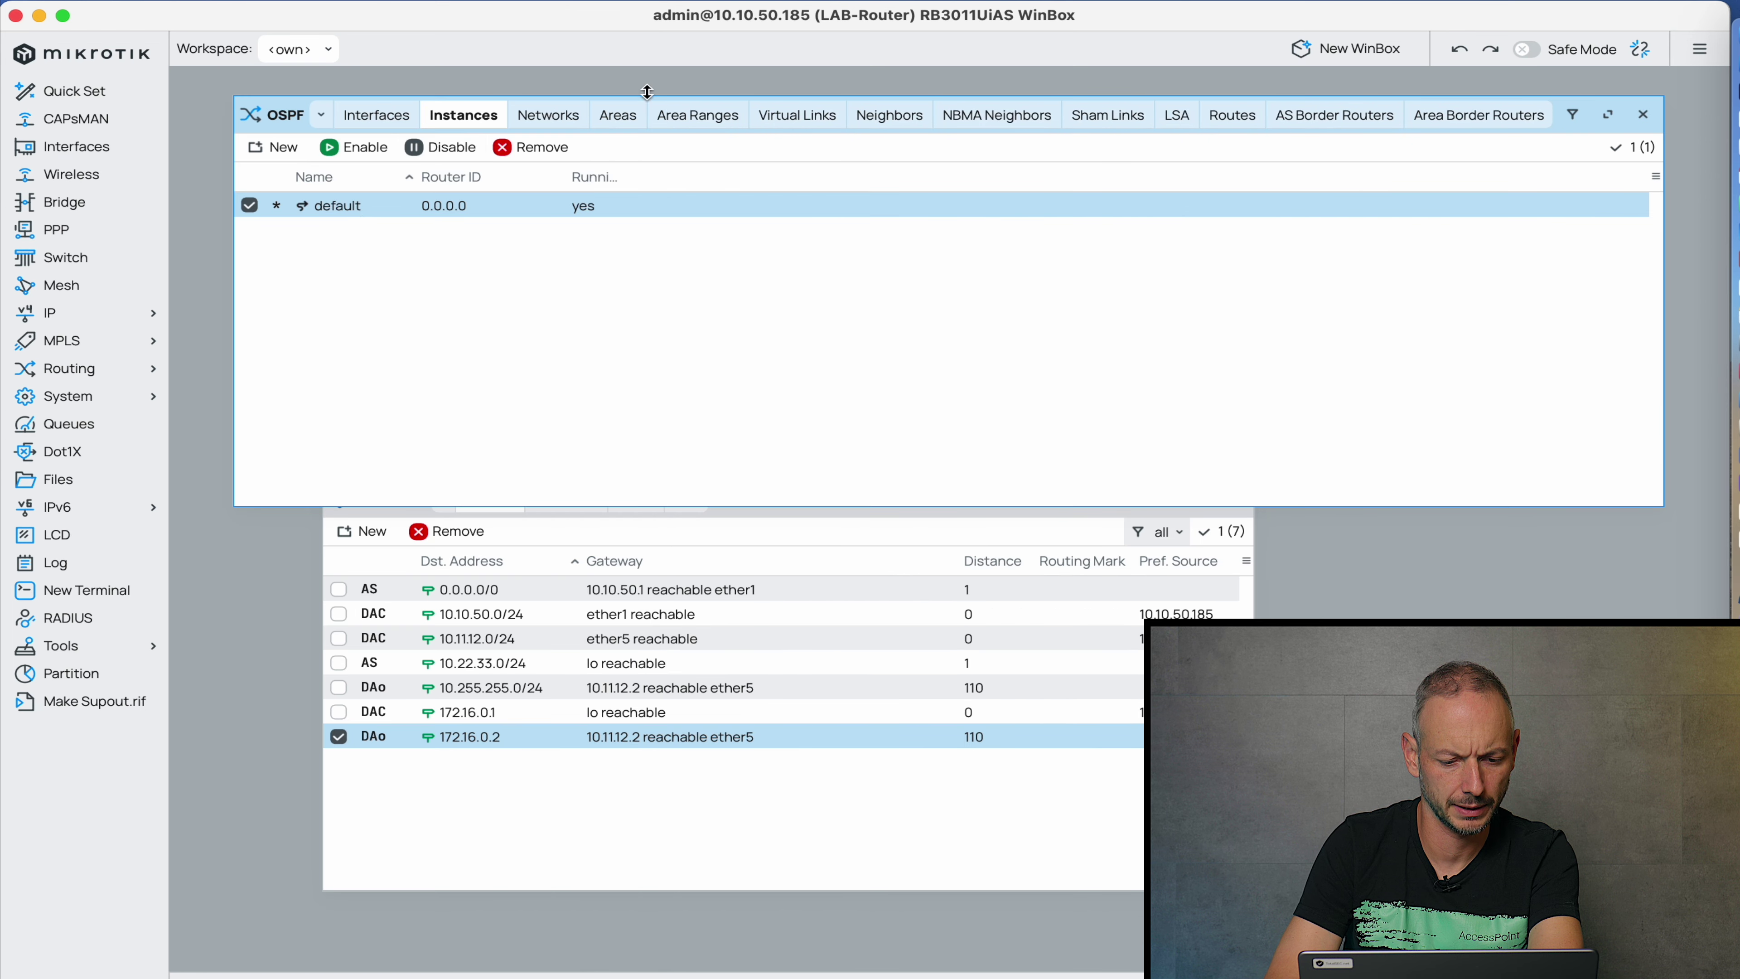
left_click(458, 800)
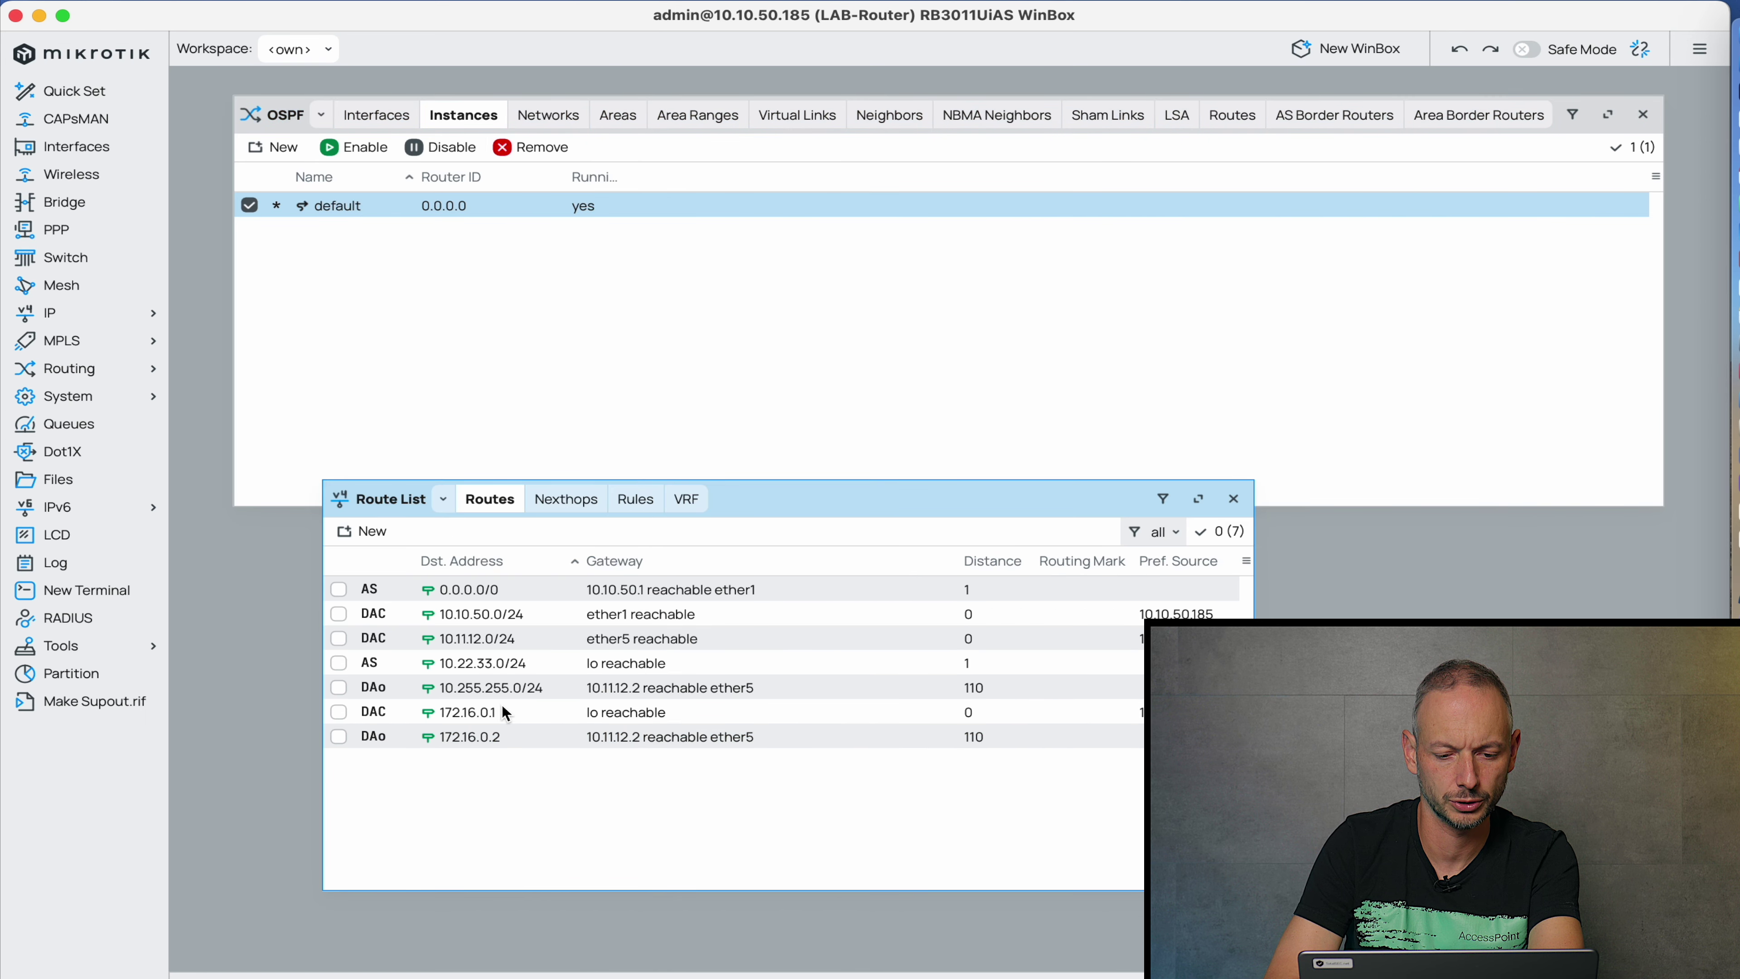
On LAB-Router, open the 10.255.255.0/24 route and inspect its attributes.
double_click(481, 688)
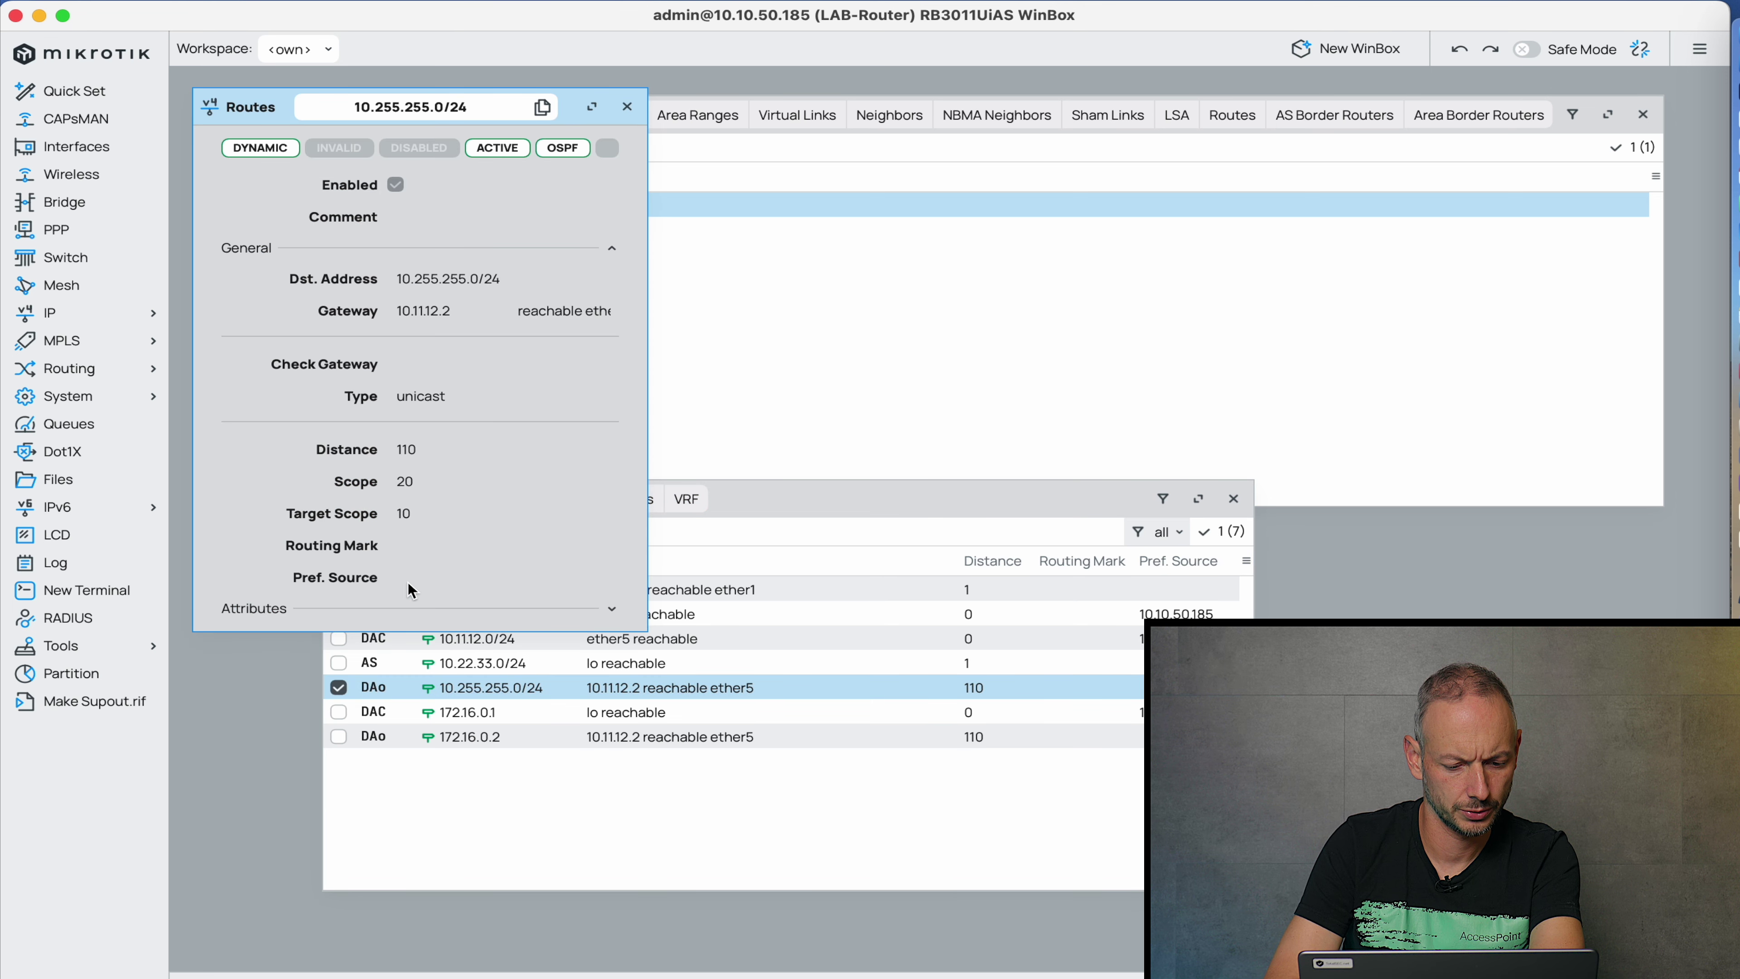
left_click(388, 610)
scroll(428, 729, "down", 1)
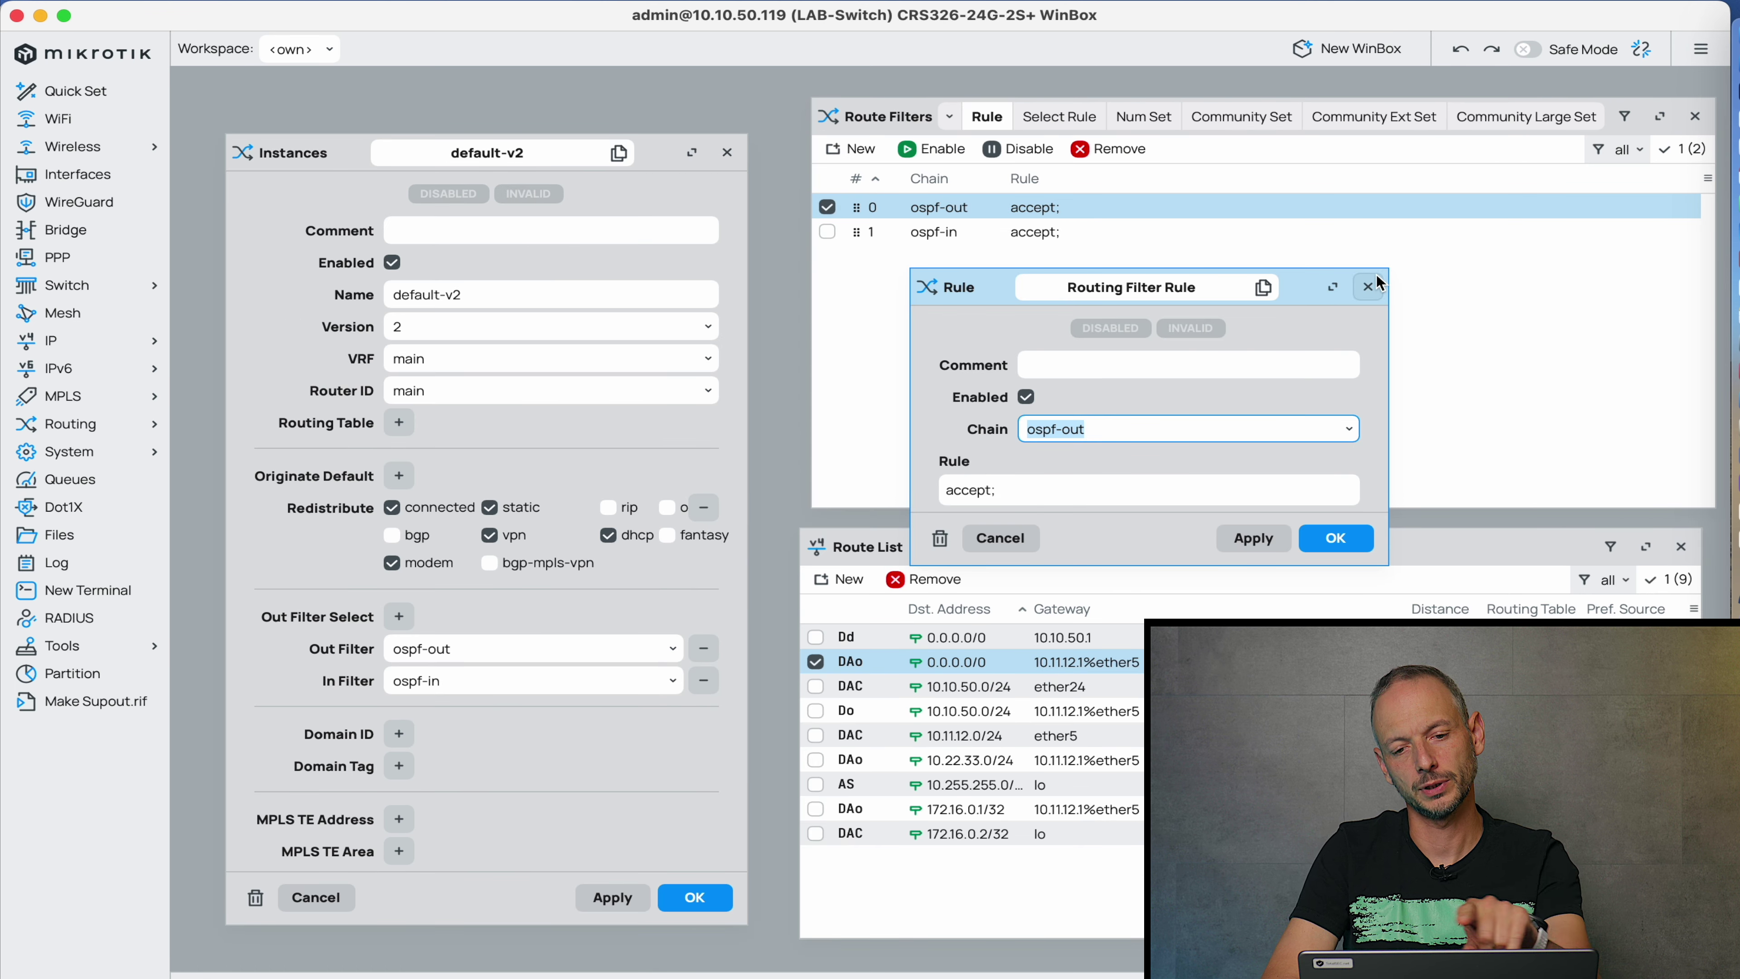
On LAB-Switch, close the open rule and create an ospf-out filter rule: if(dst==10.255.255.0/24) {set ospf-ext-type type2; accept;}.
left_click(1368, 286)
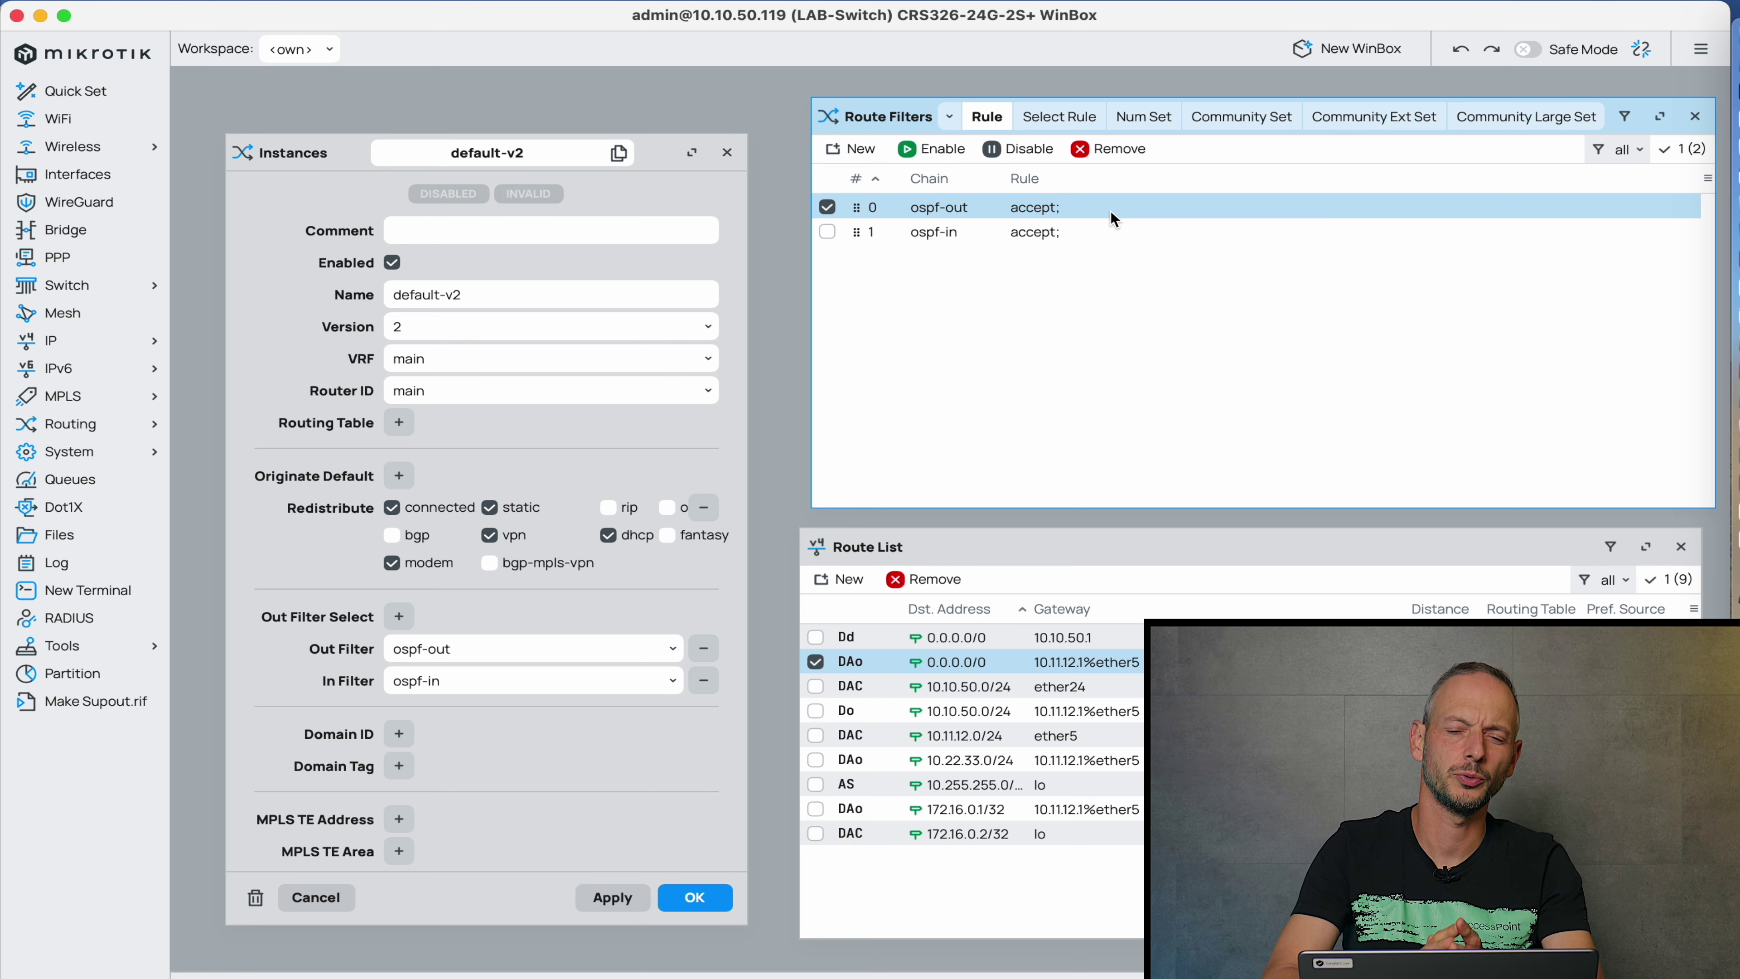
left_click(856, 151)
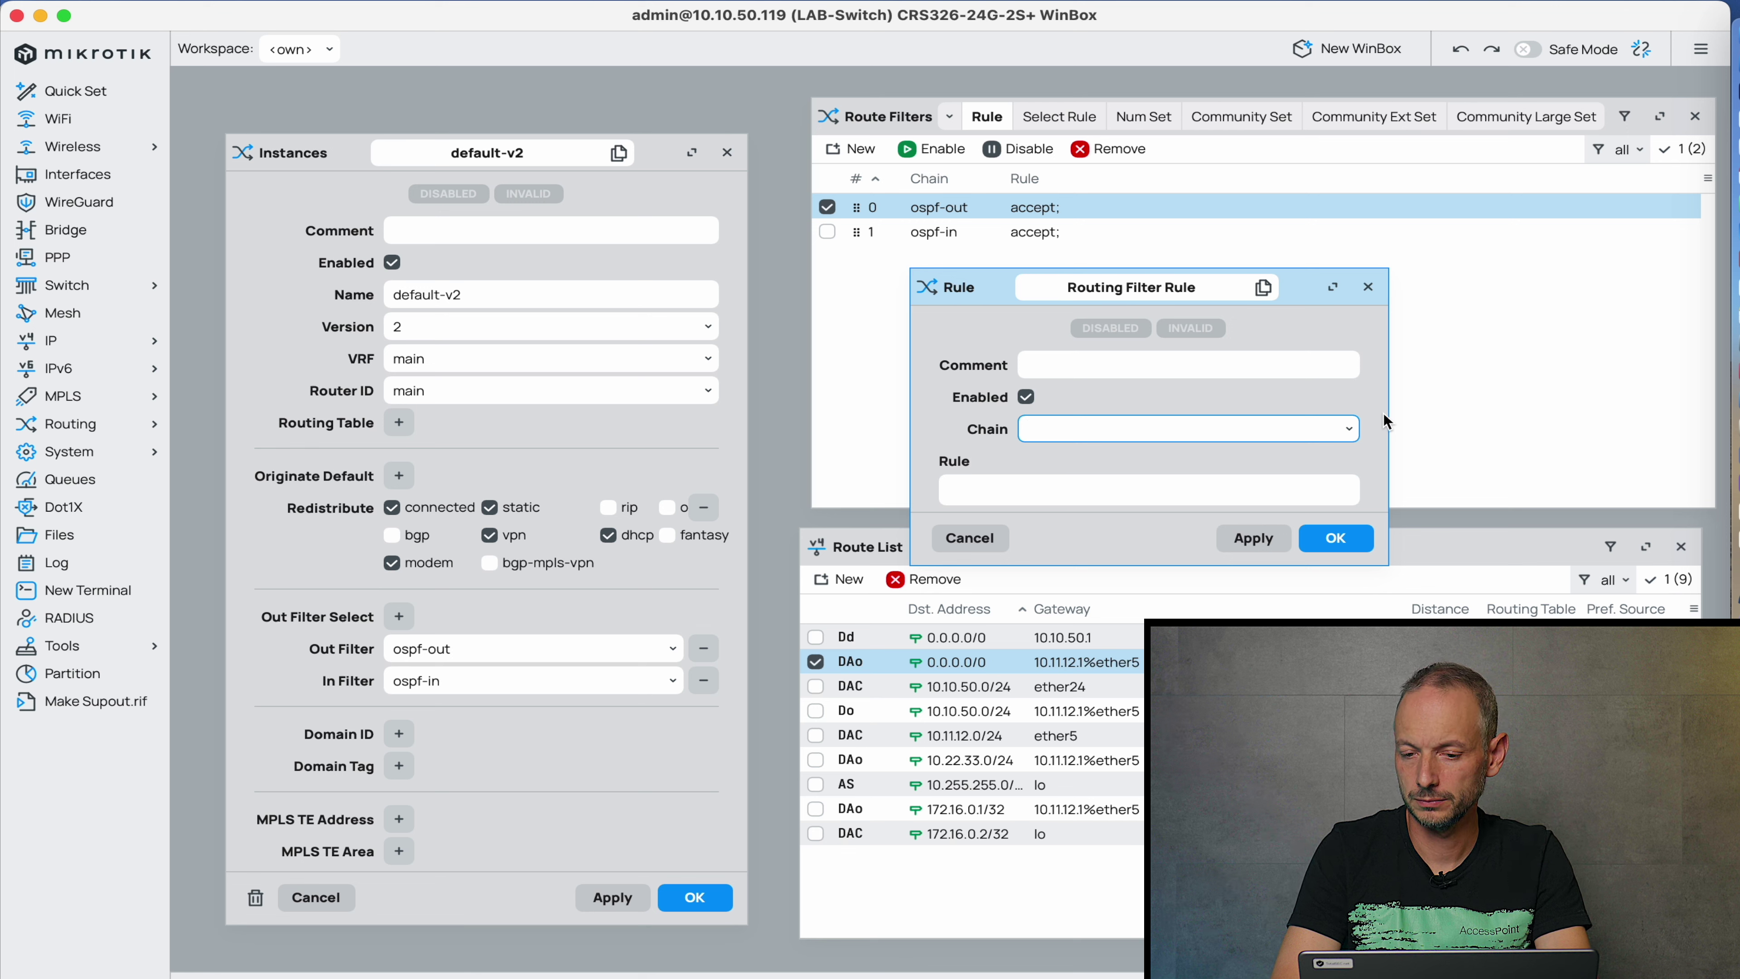
left_click(1339, 423)
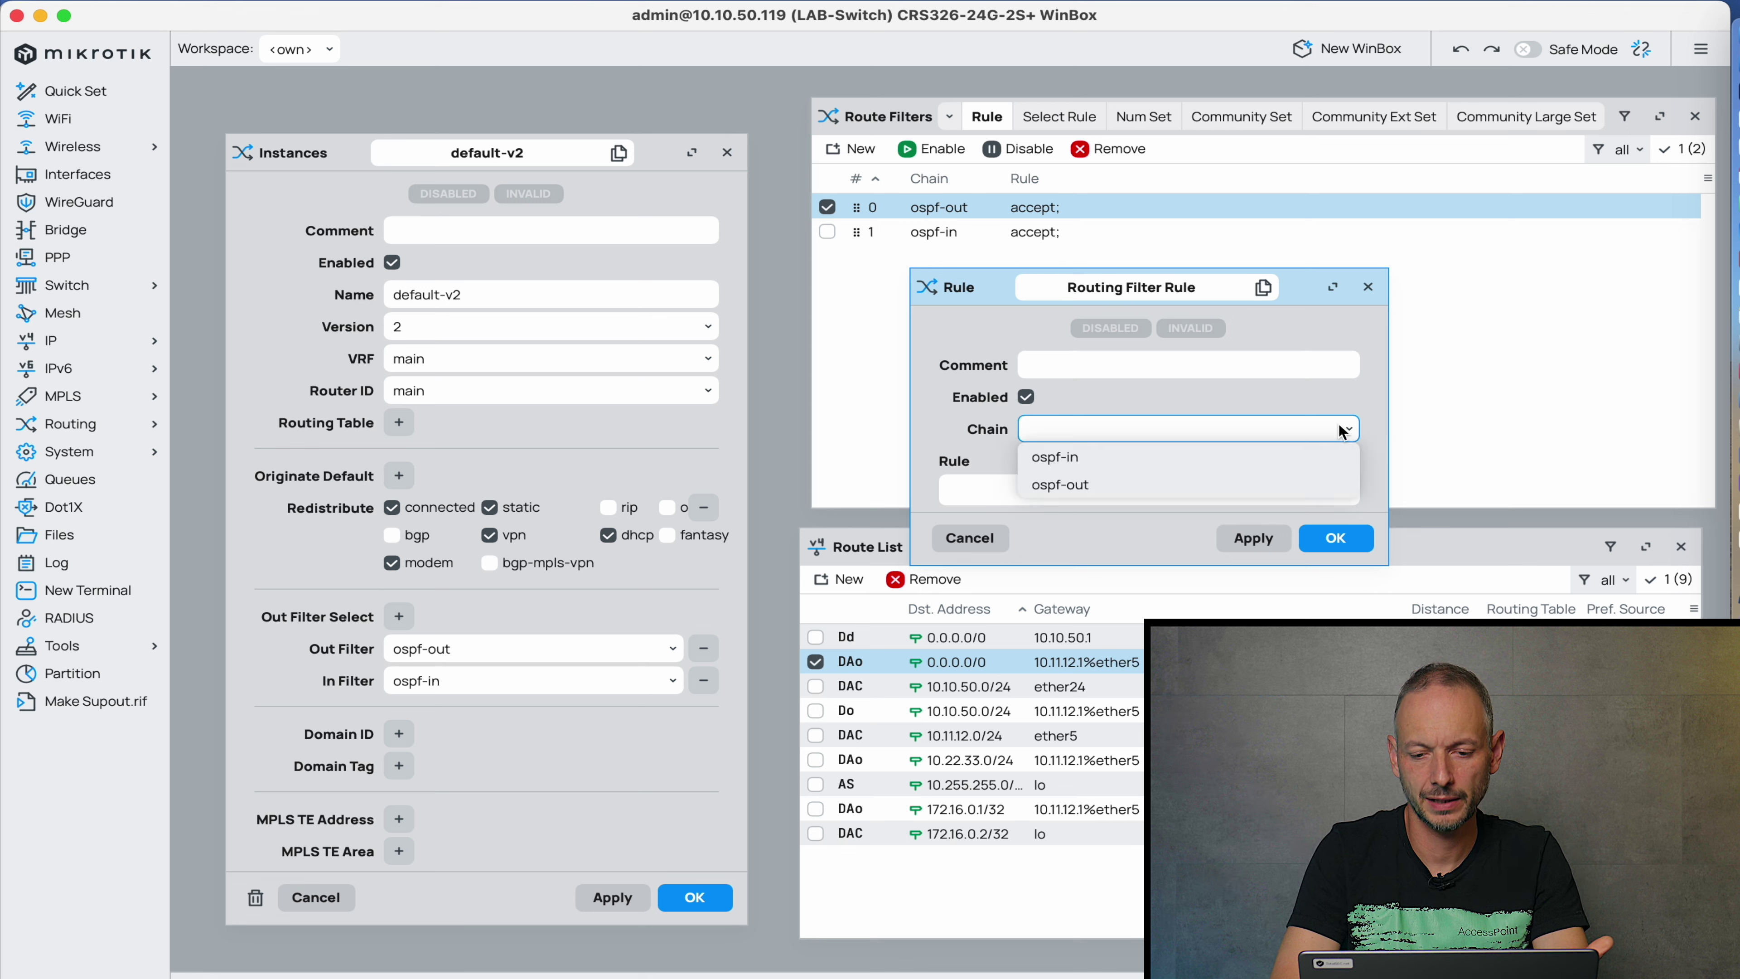
left_click(1290, 487)
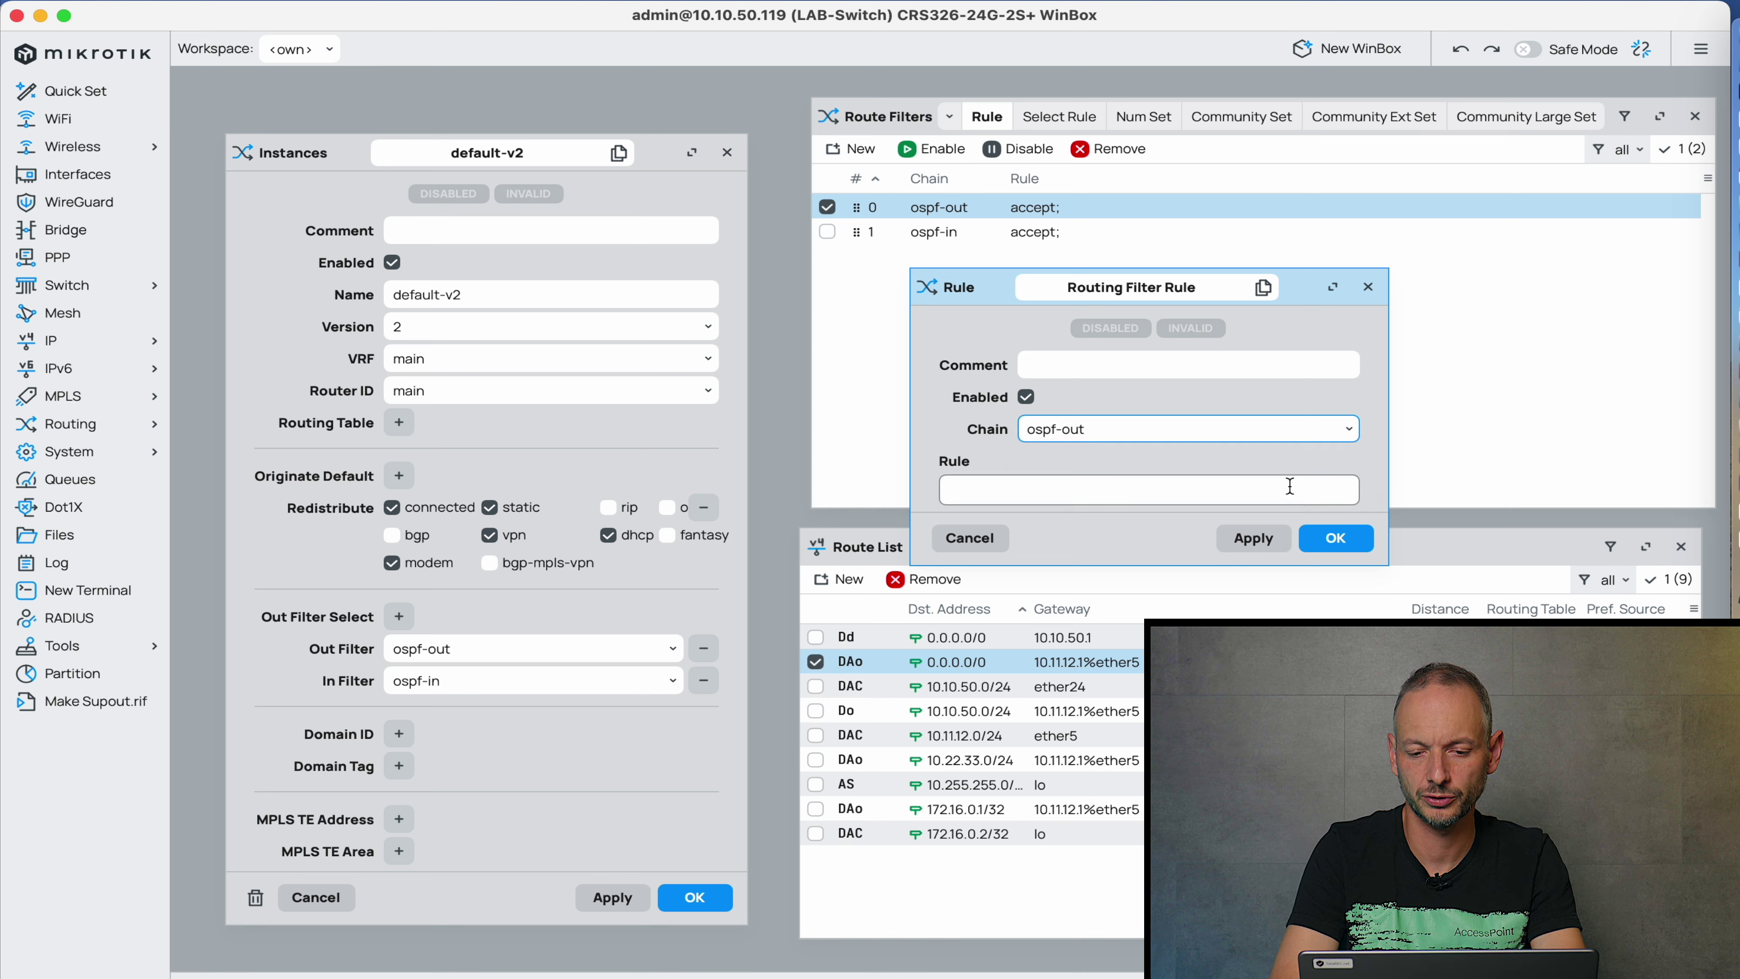
left_click(1141, 496)
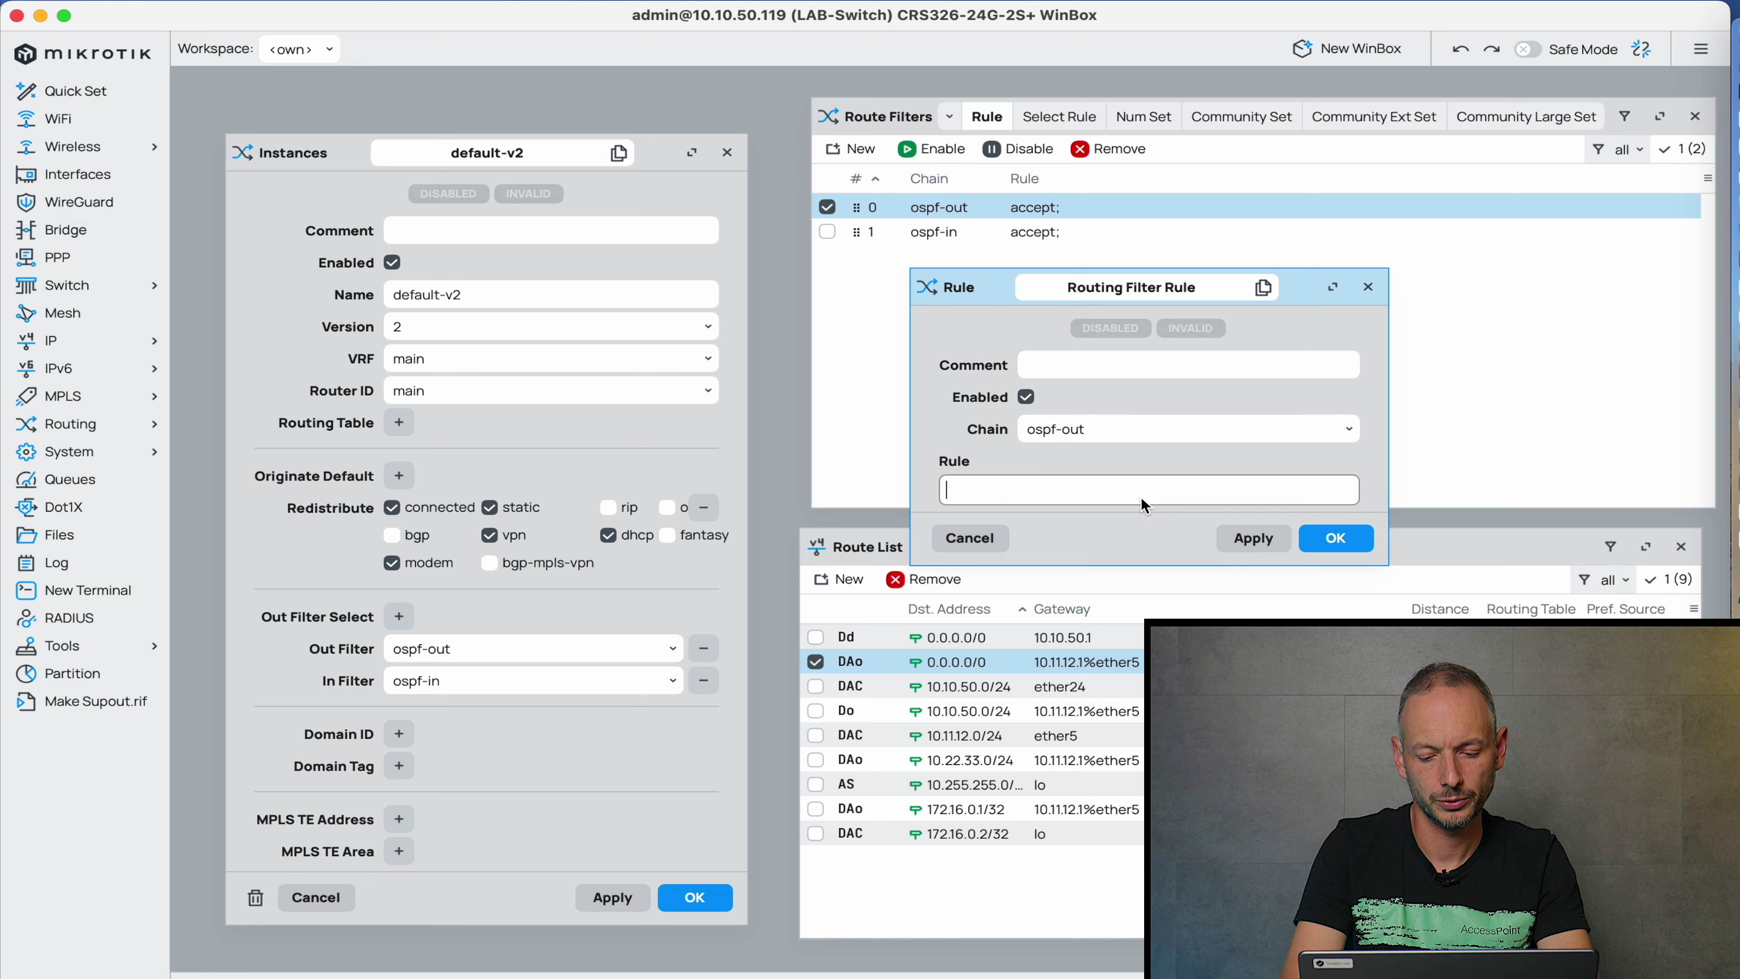
type("if(dst=")
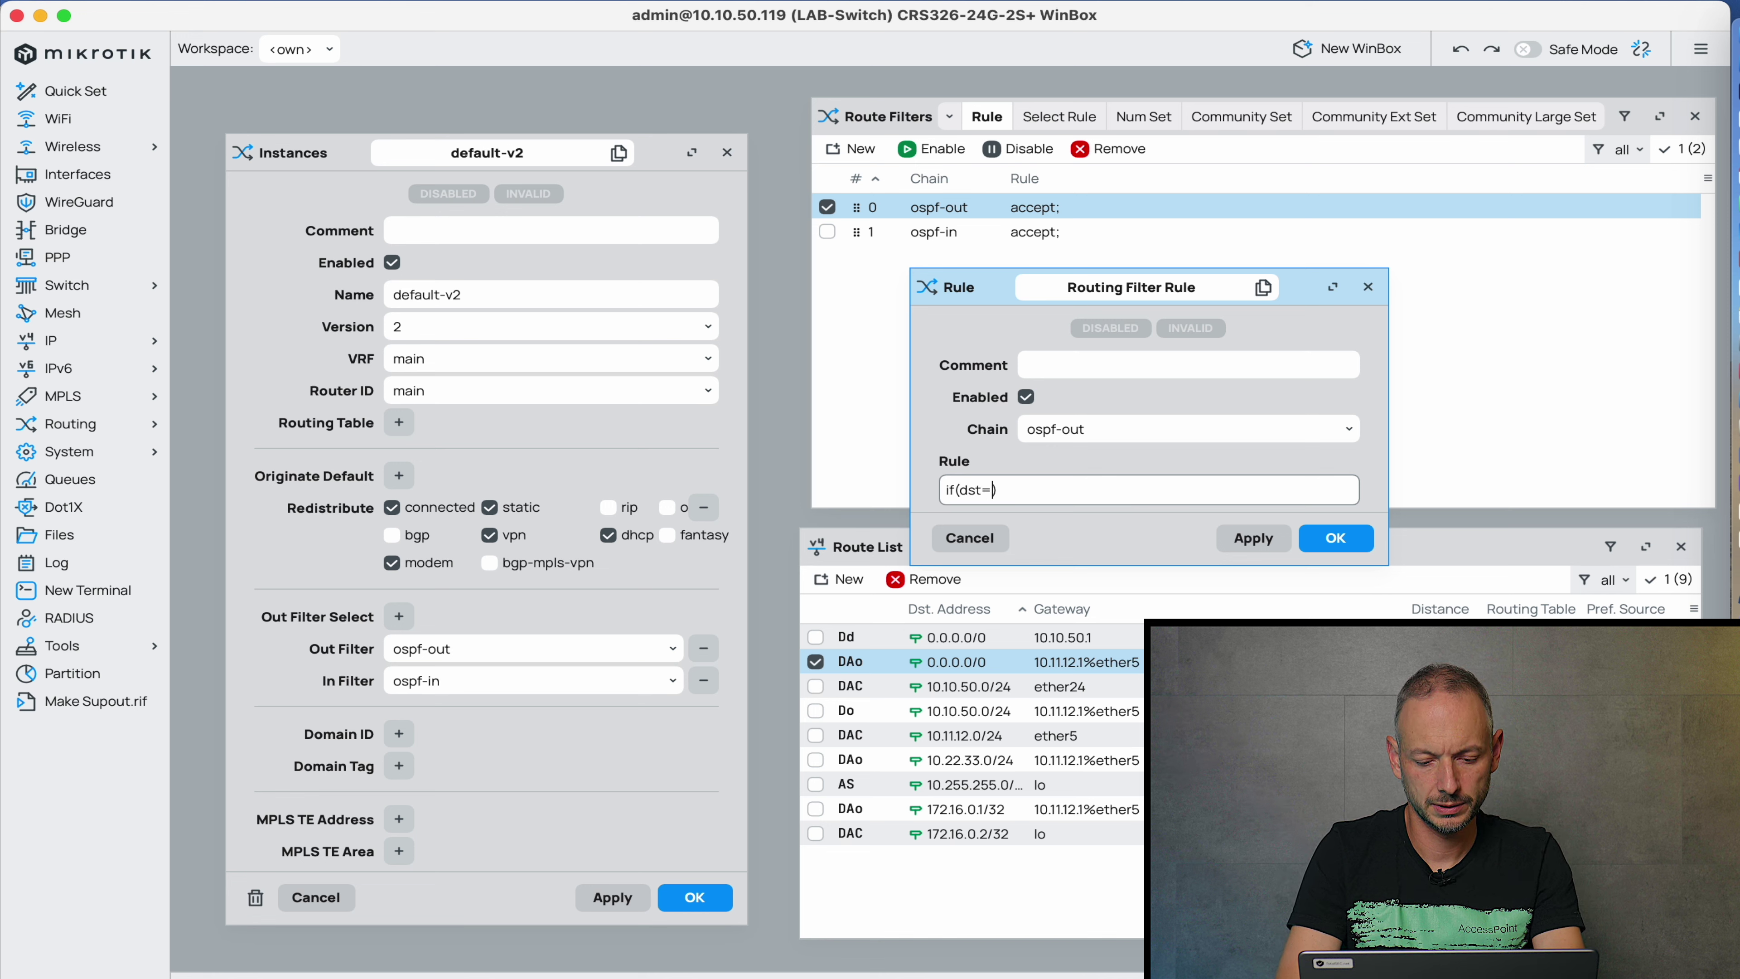
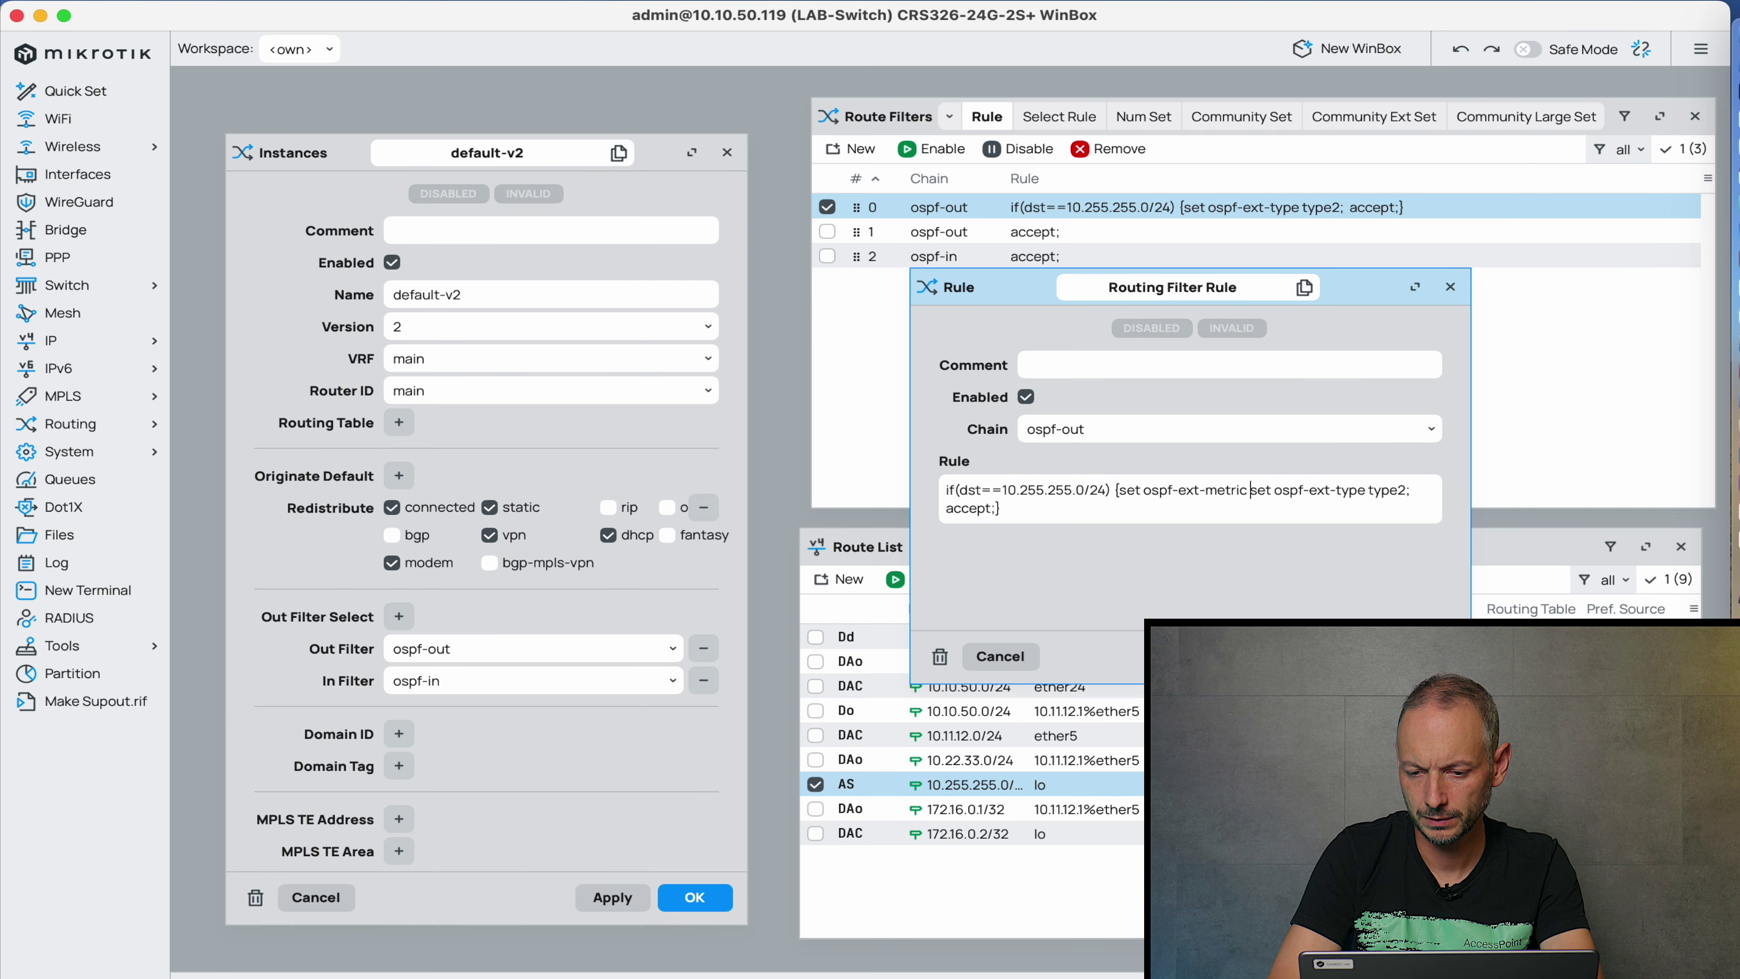
Complete the statement "set ospf-ext-metric 9;" ahead of the ospf-ext-type setting in the 10.255.255.0/24 ospf-out rule.
type("9")
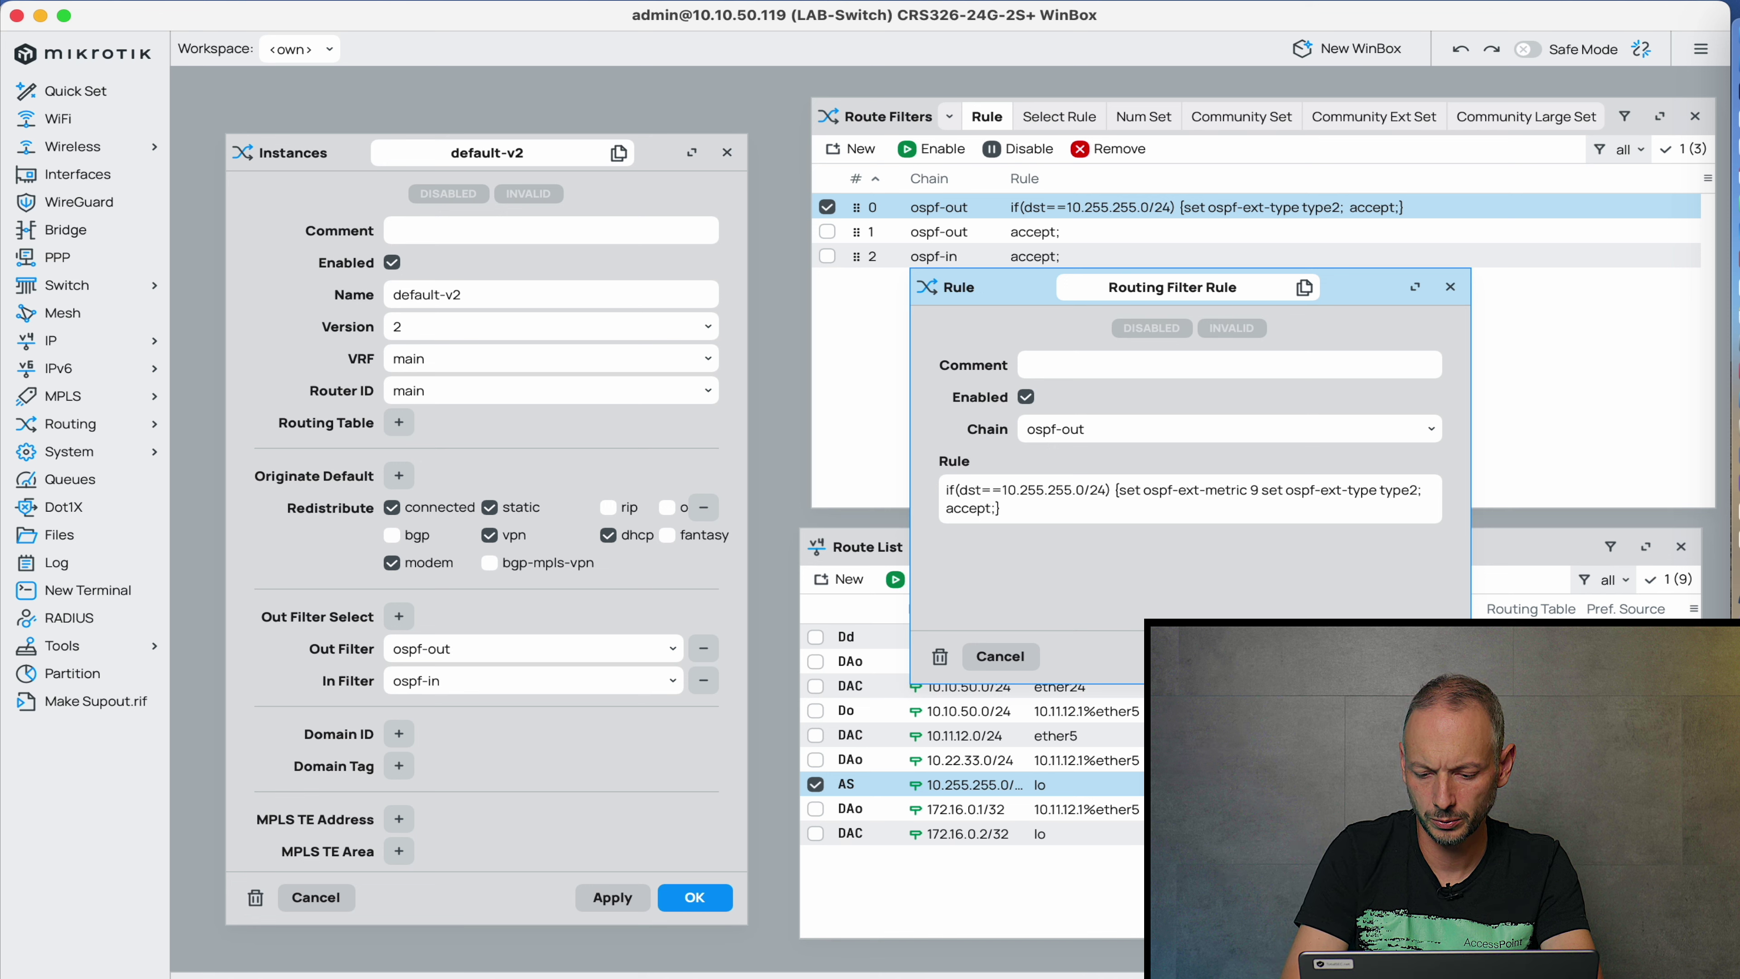
key("BackSpace")
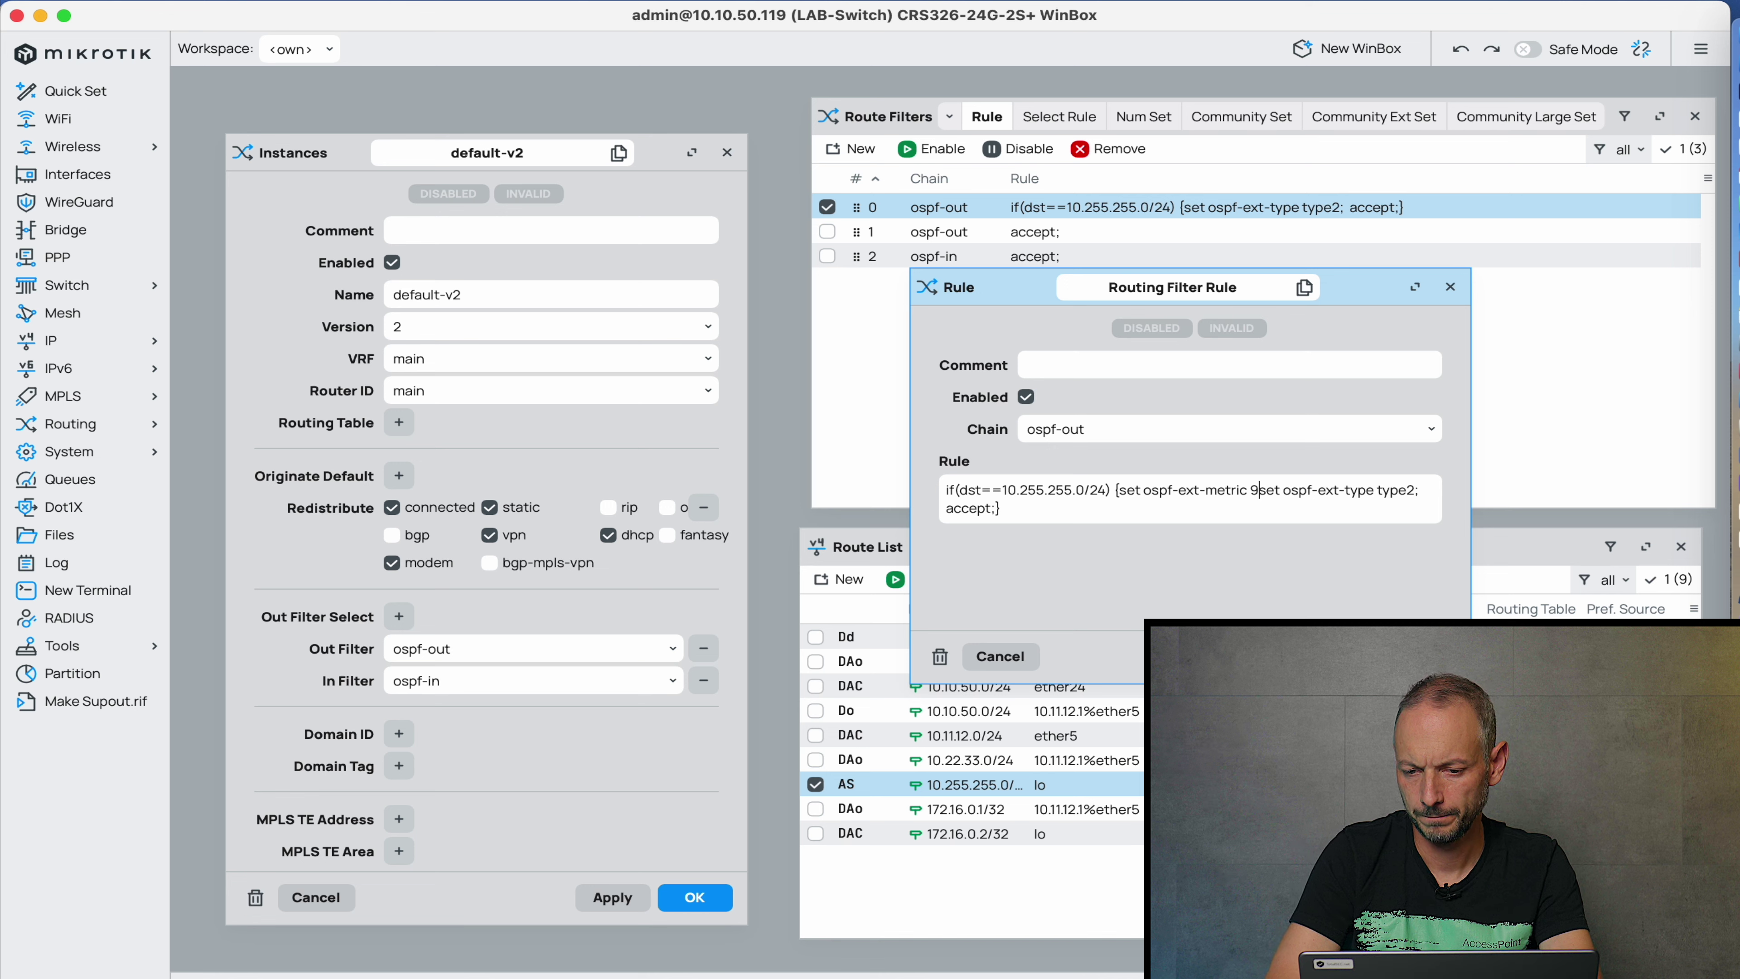
type(";")
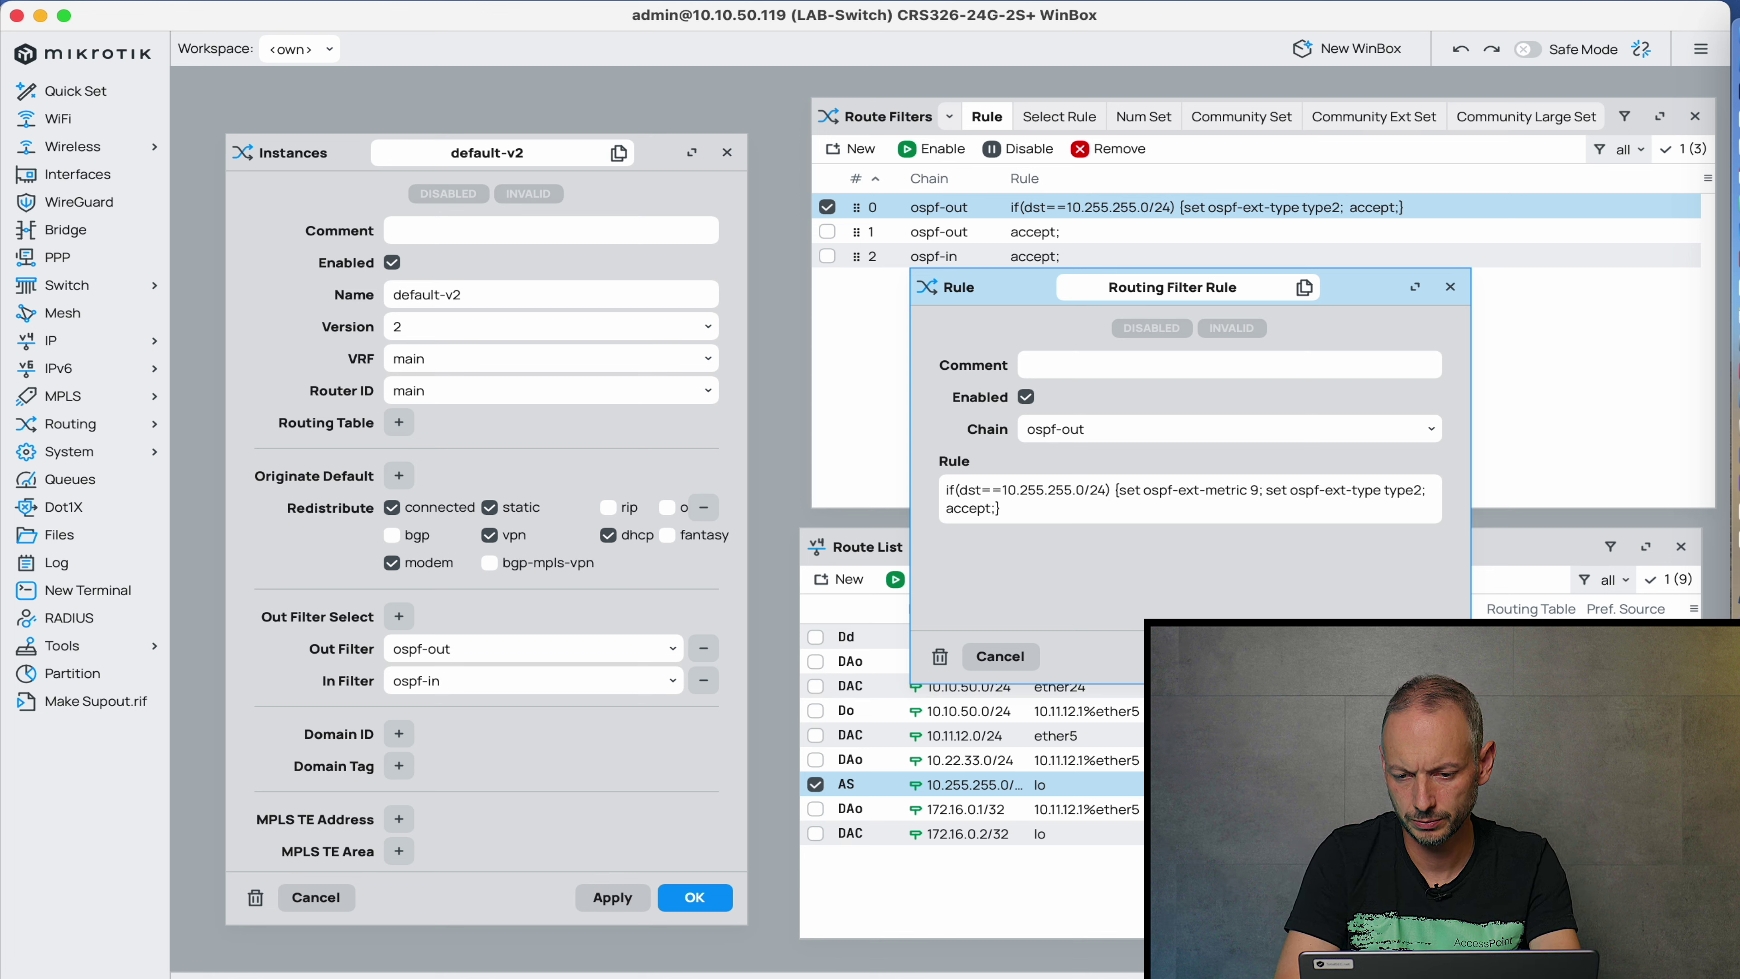
Change the ospf-ext-type in the 10.255.255.0/24 ospf-out rule to type1.
left_click(1172, 491)
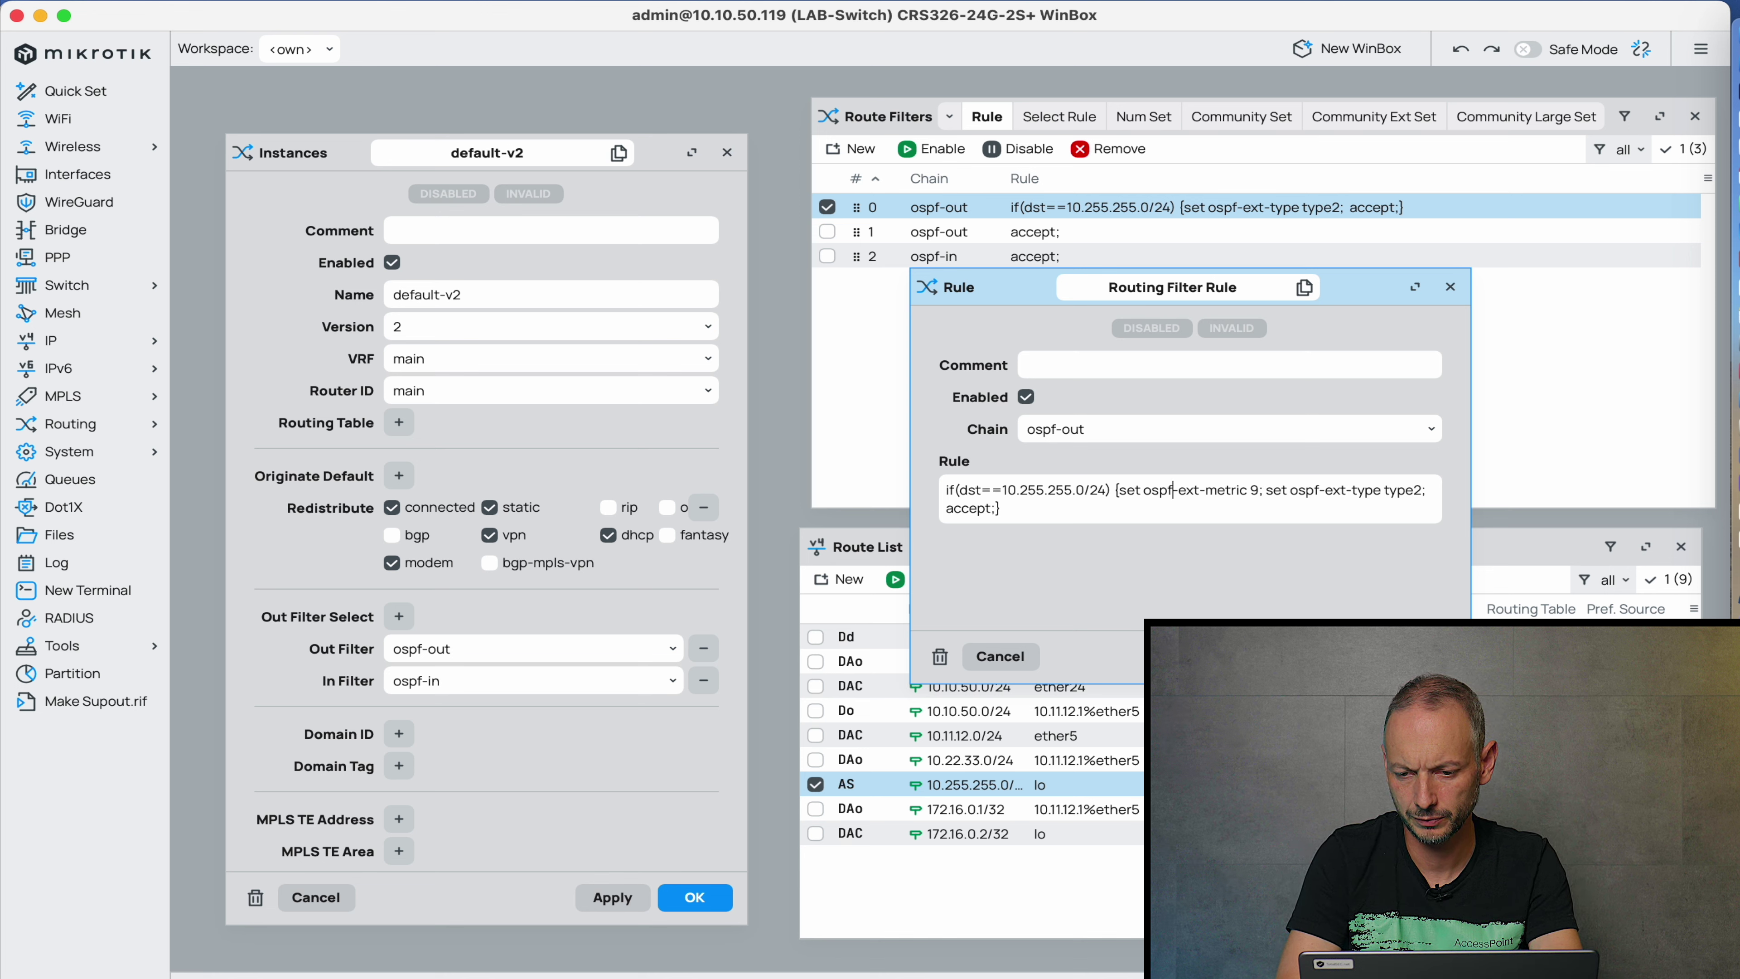
key("Right")
key("Right")
key("Right")
key("Right")
key("Right")
key("Right")
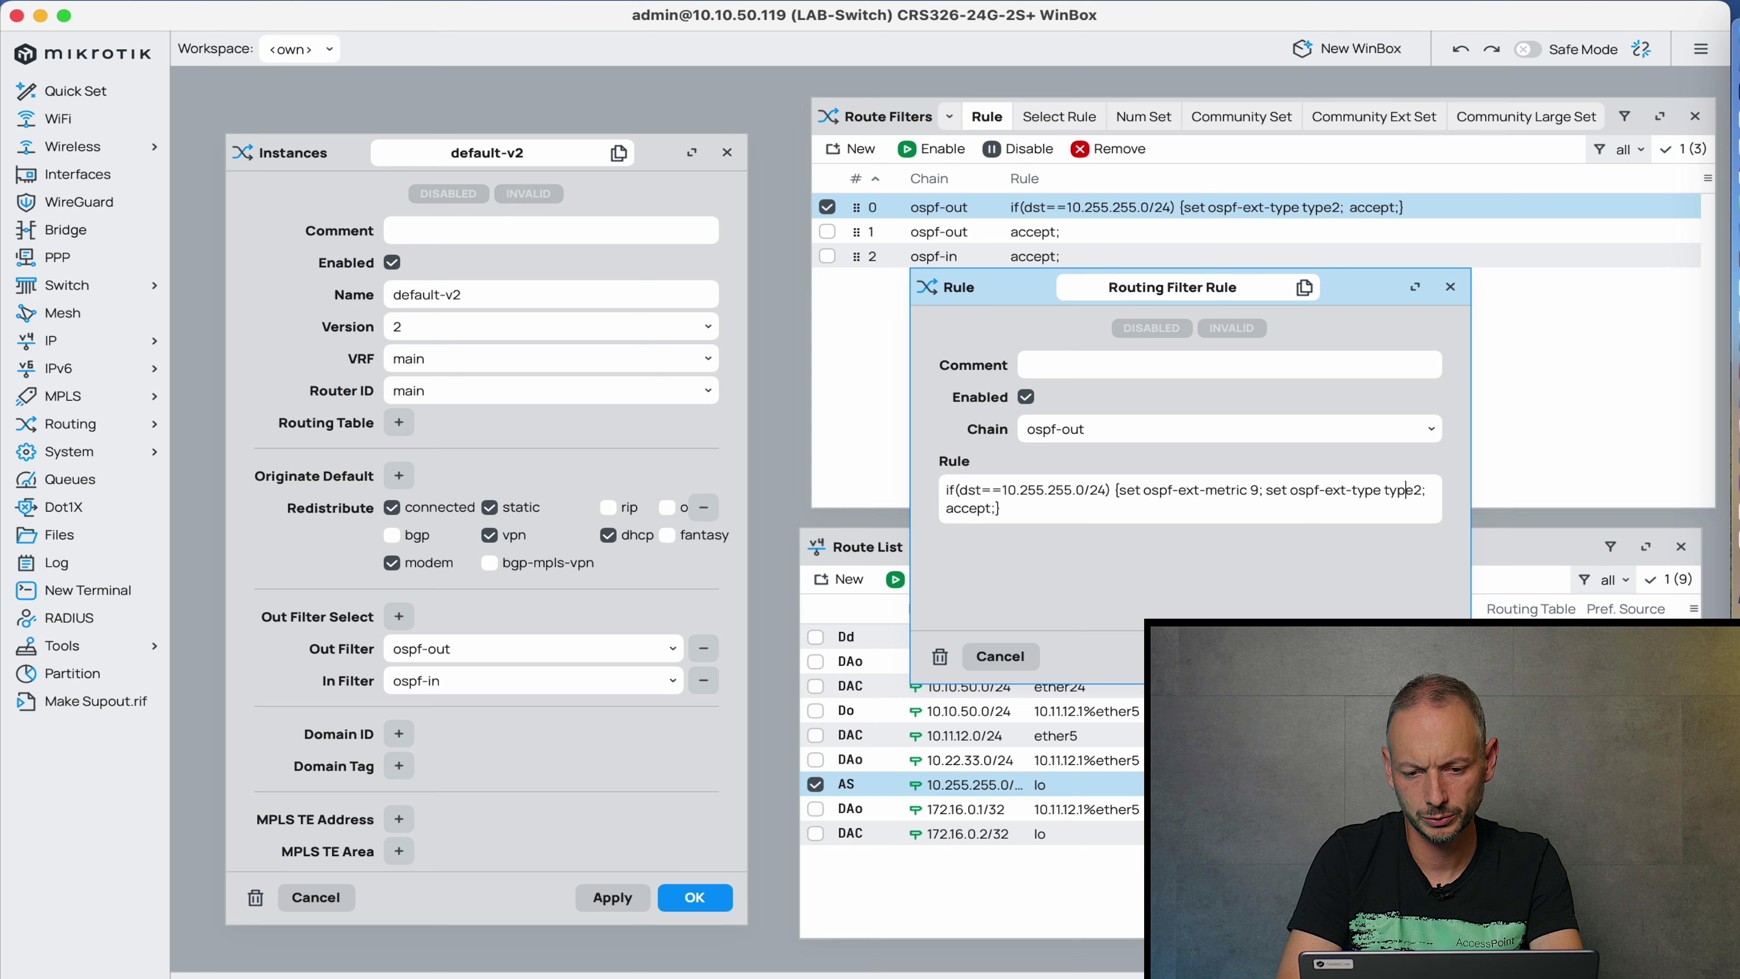
key("Right")
key("Right")
key("Right")
key("Right")
key("Right")
key("Right")
key("Right")
key("Right")
key("Right")
key("Right")
key("Right")
key("Right")
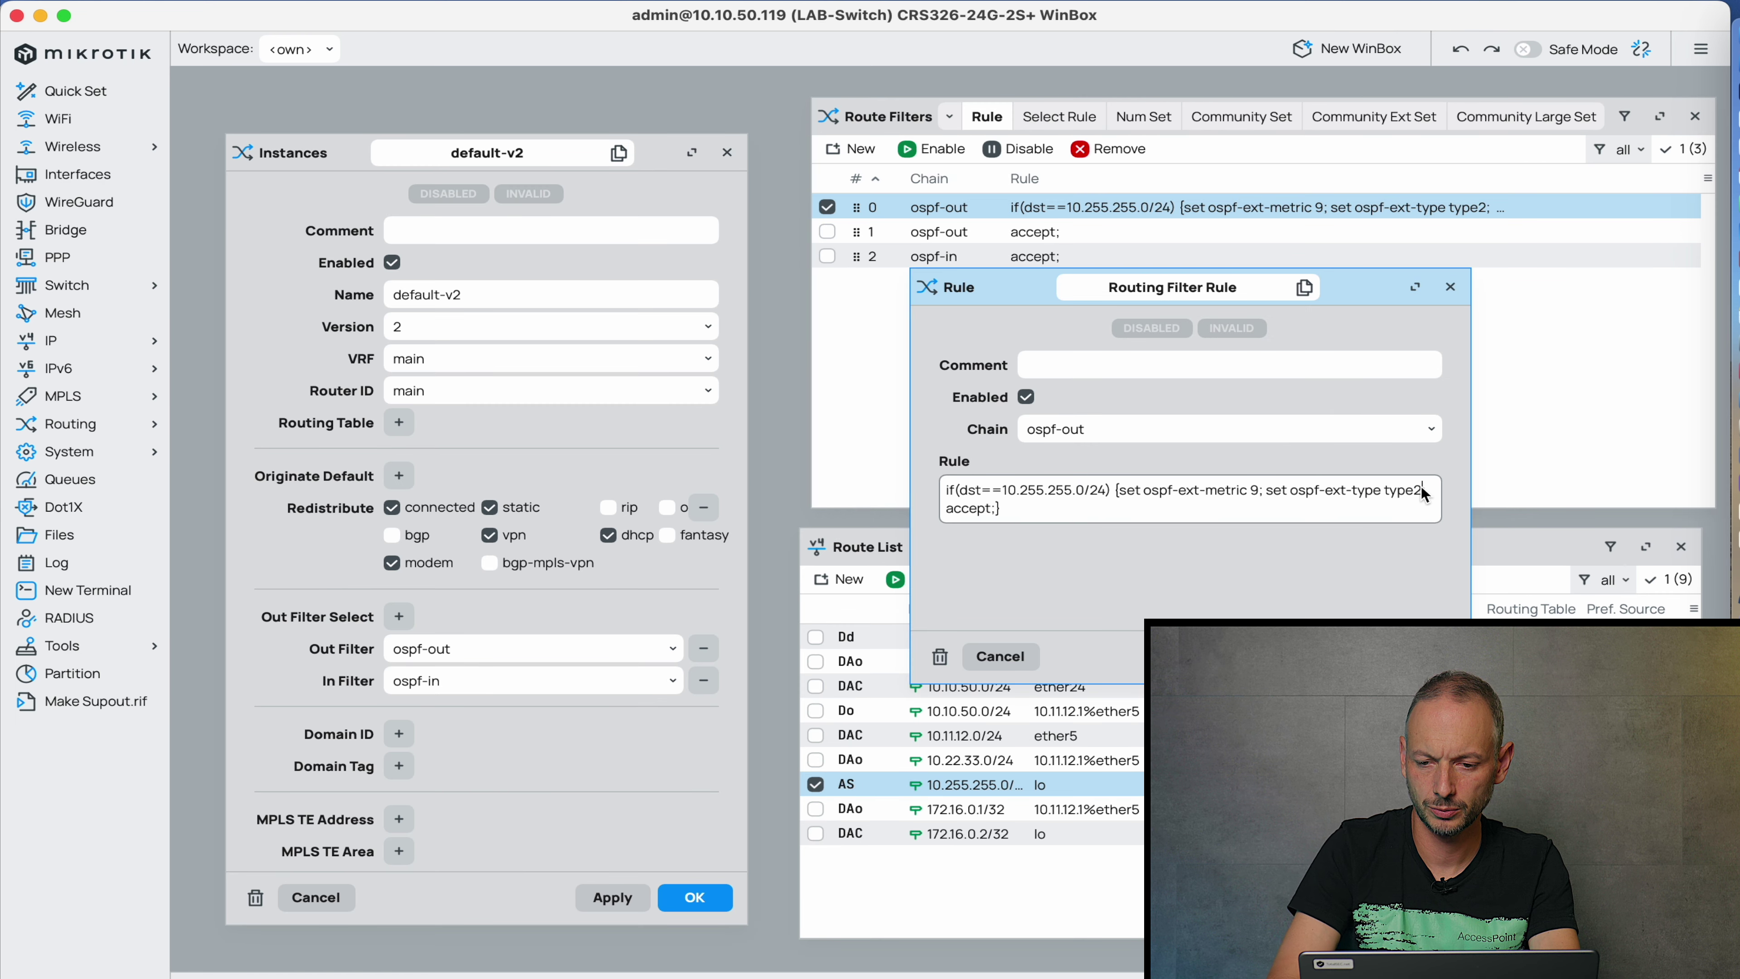
key("BackSpace")
type("1")
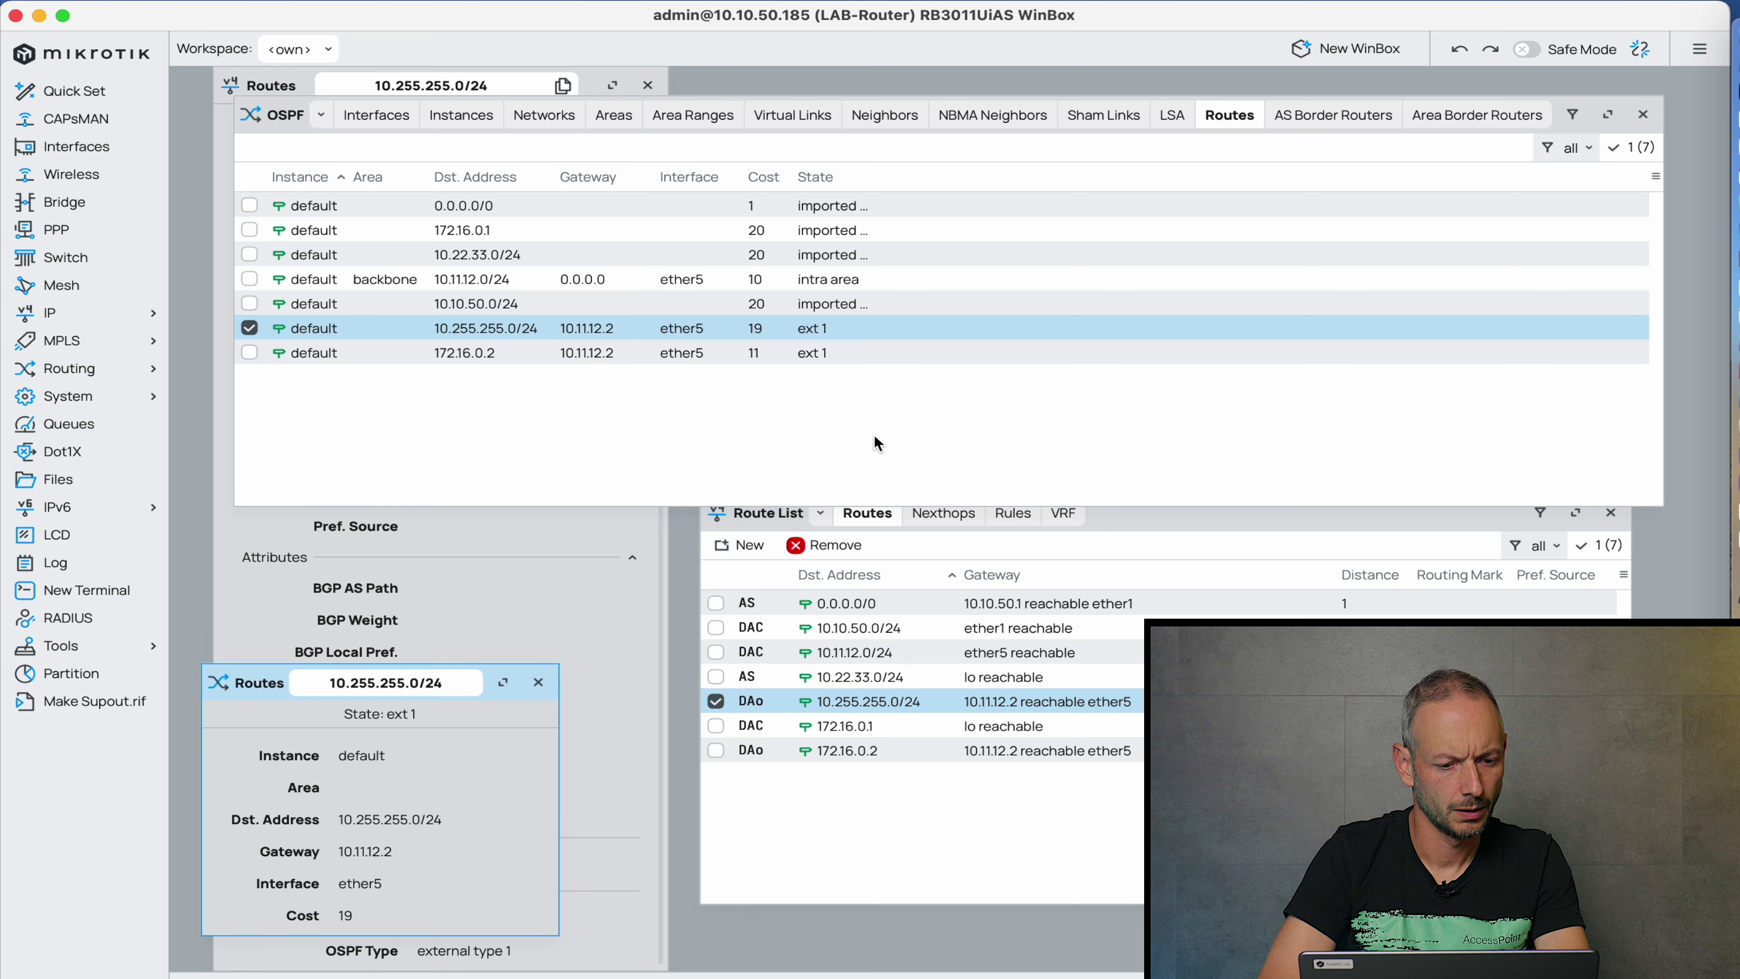
On LAB-Router, close all open windows, and open the default OSPF instance's settings and the IP route list.
key("Escape")
key("Escape")
key("Escape")
key("Escape")
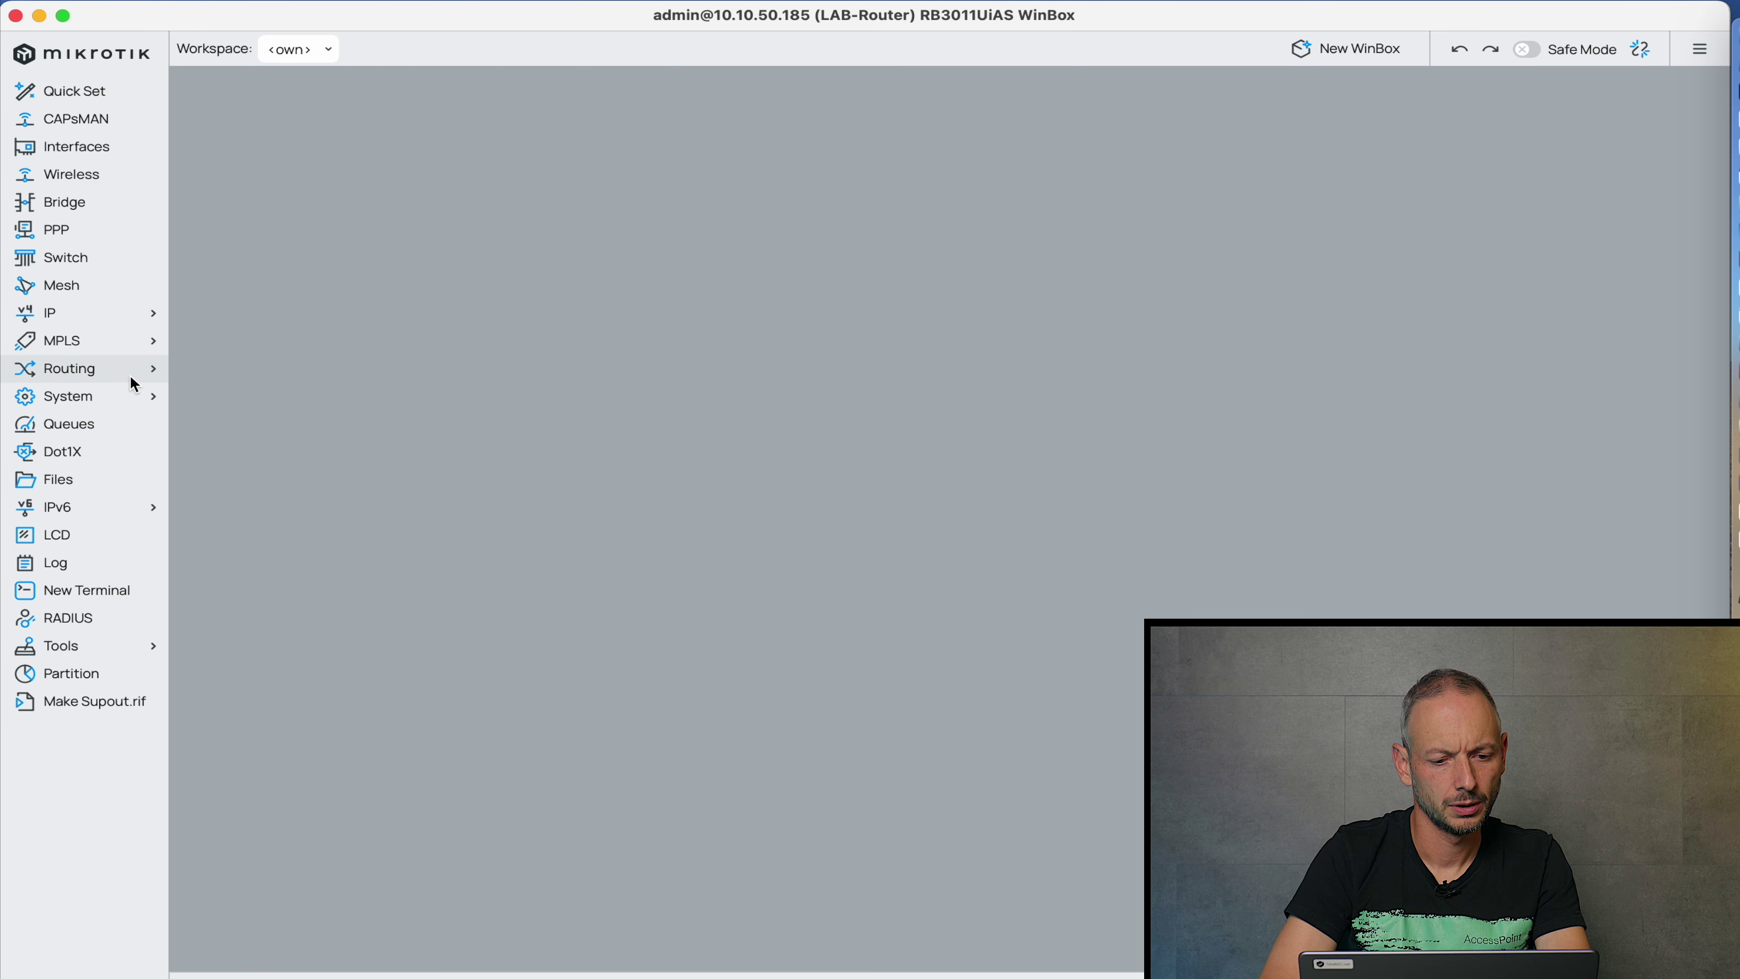
left_click(164, 372)
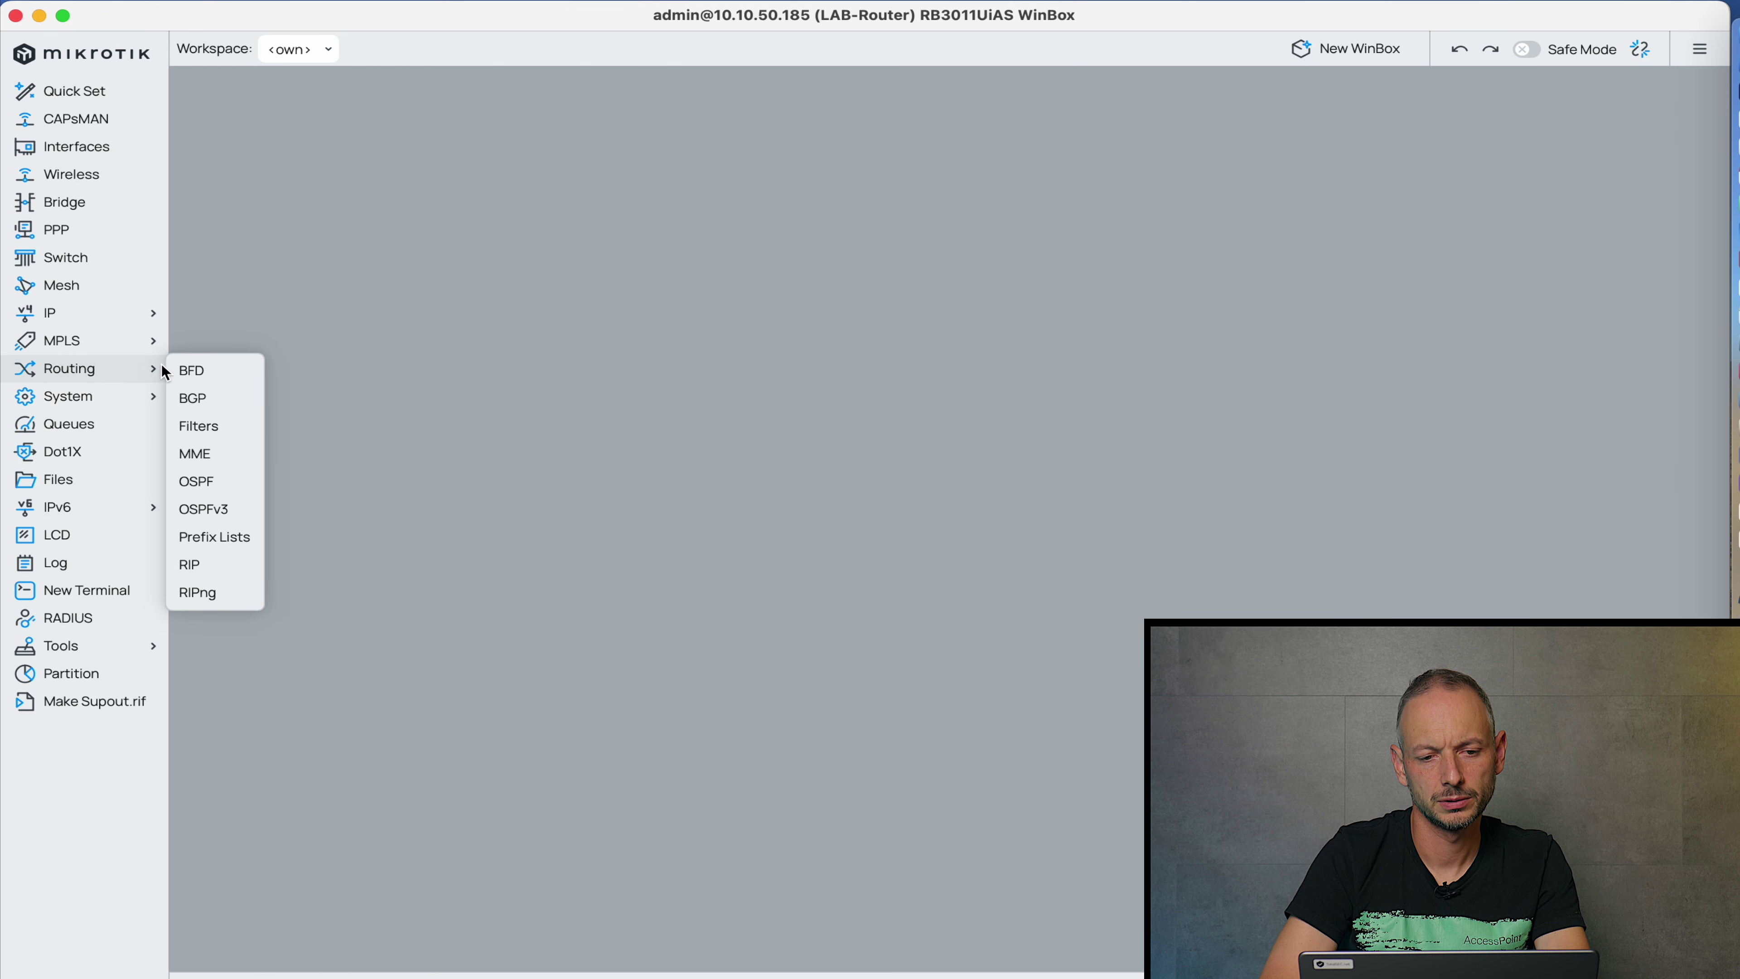
left_click(226, 487)
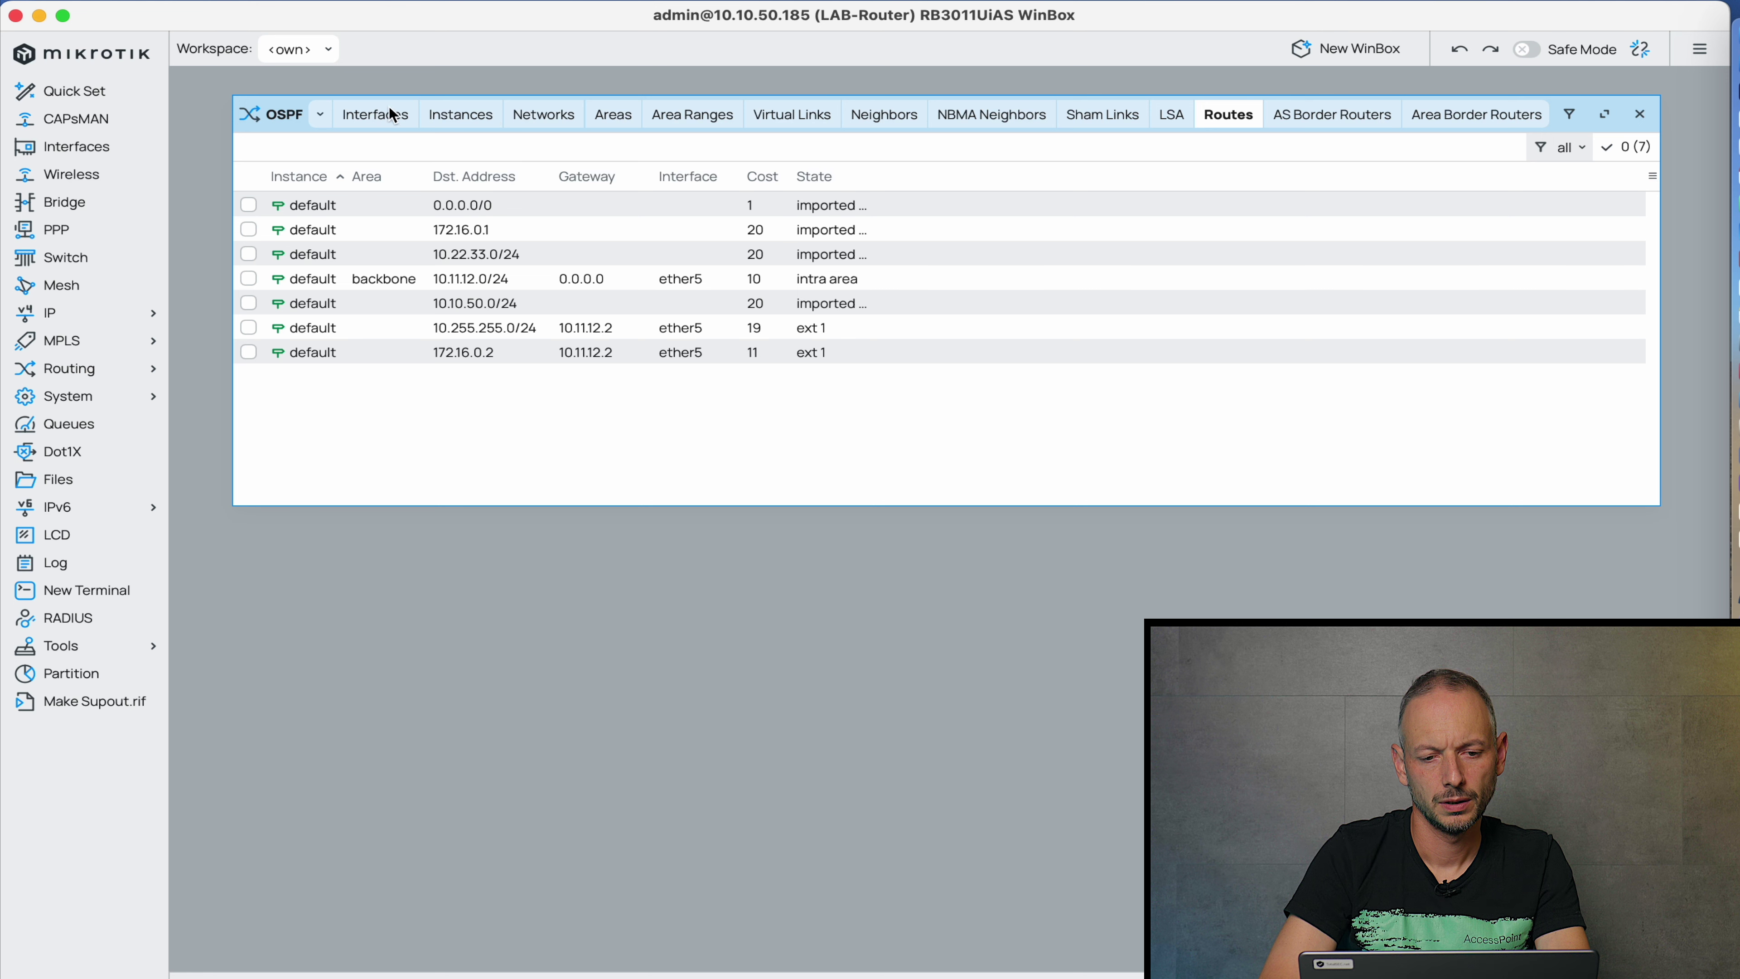
left_click(459, 121)
double_click(442, 207)
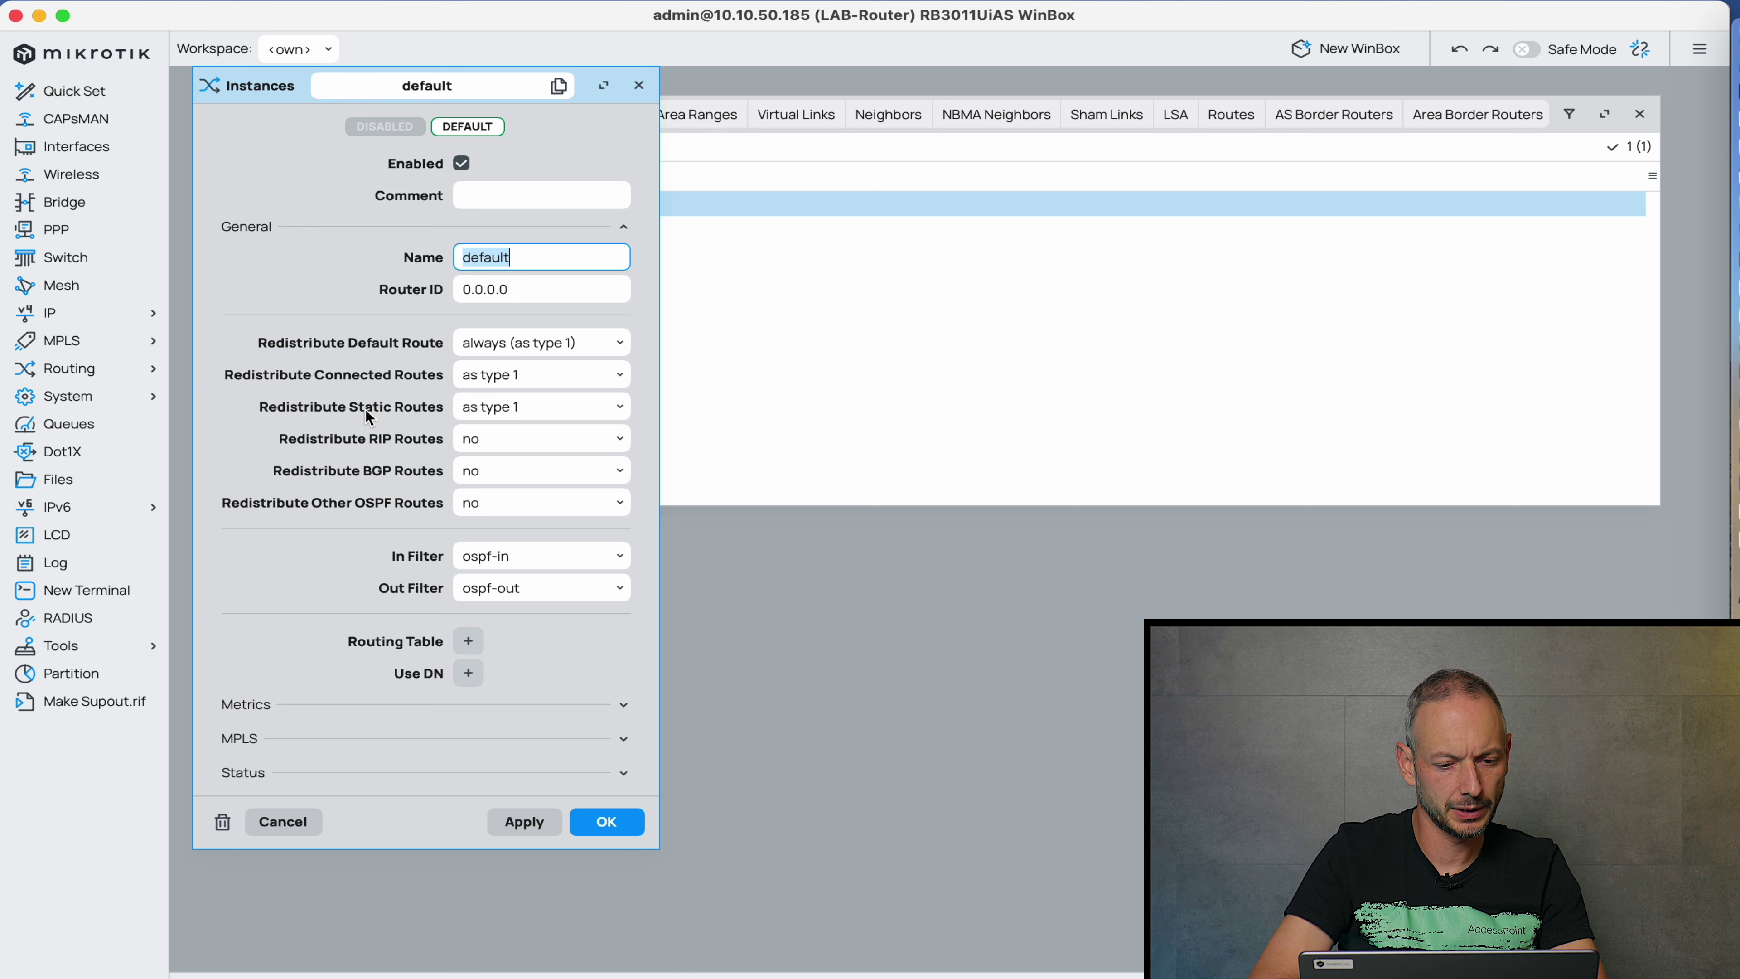
mouse_move(101, 343)
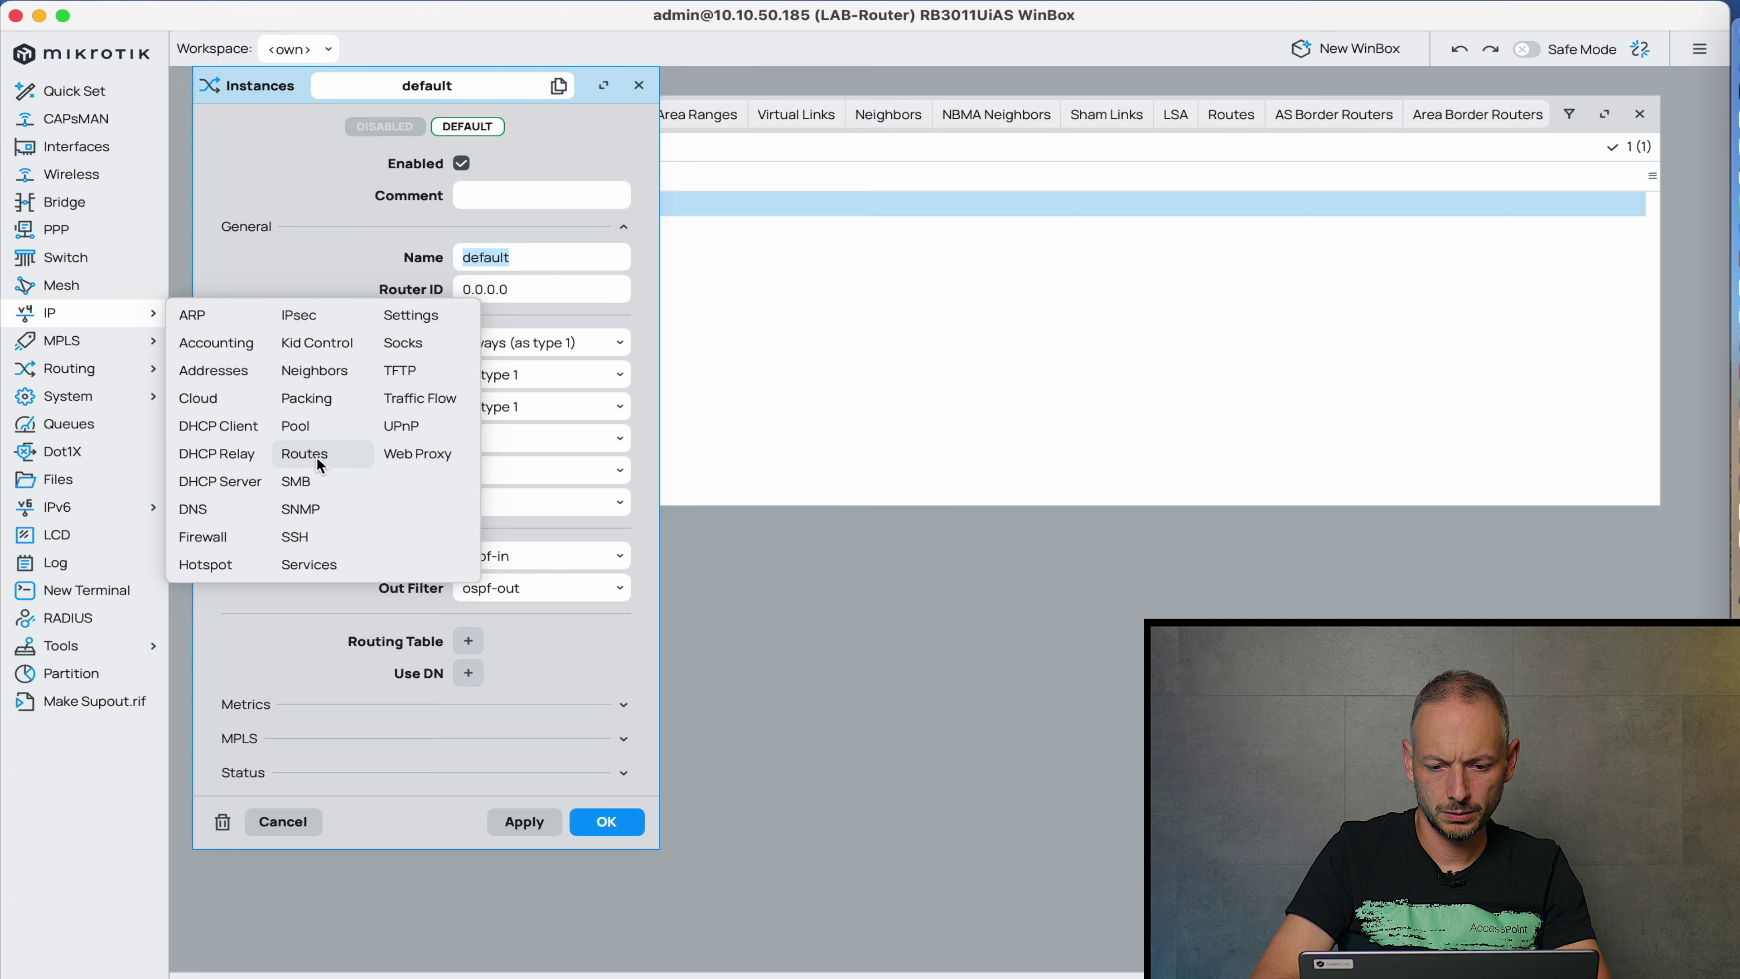
left_click(331, 464)
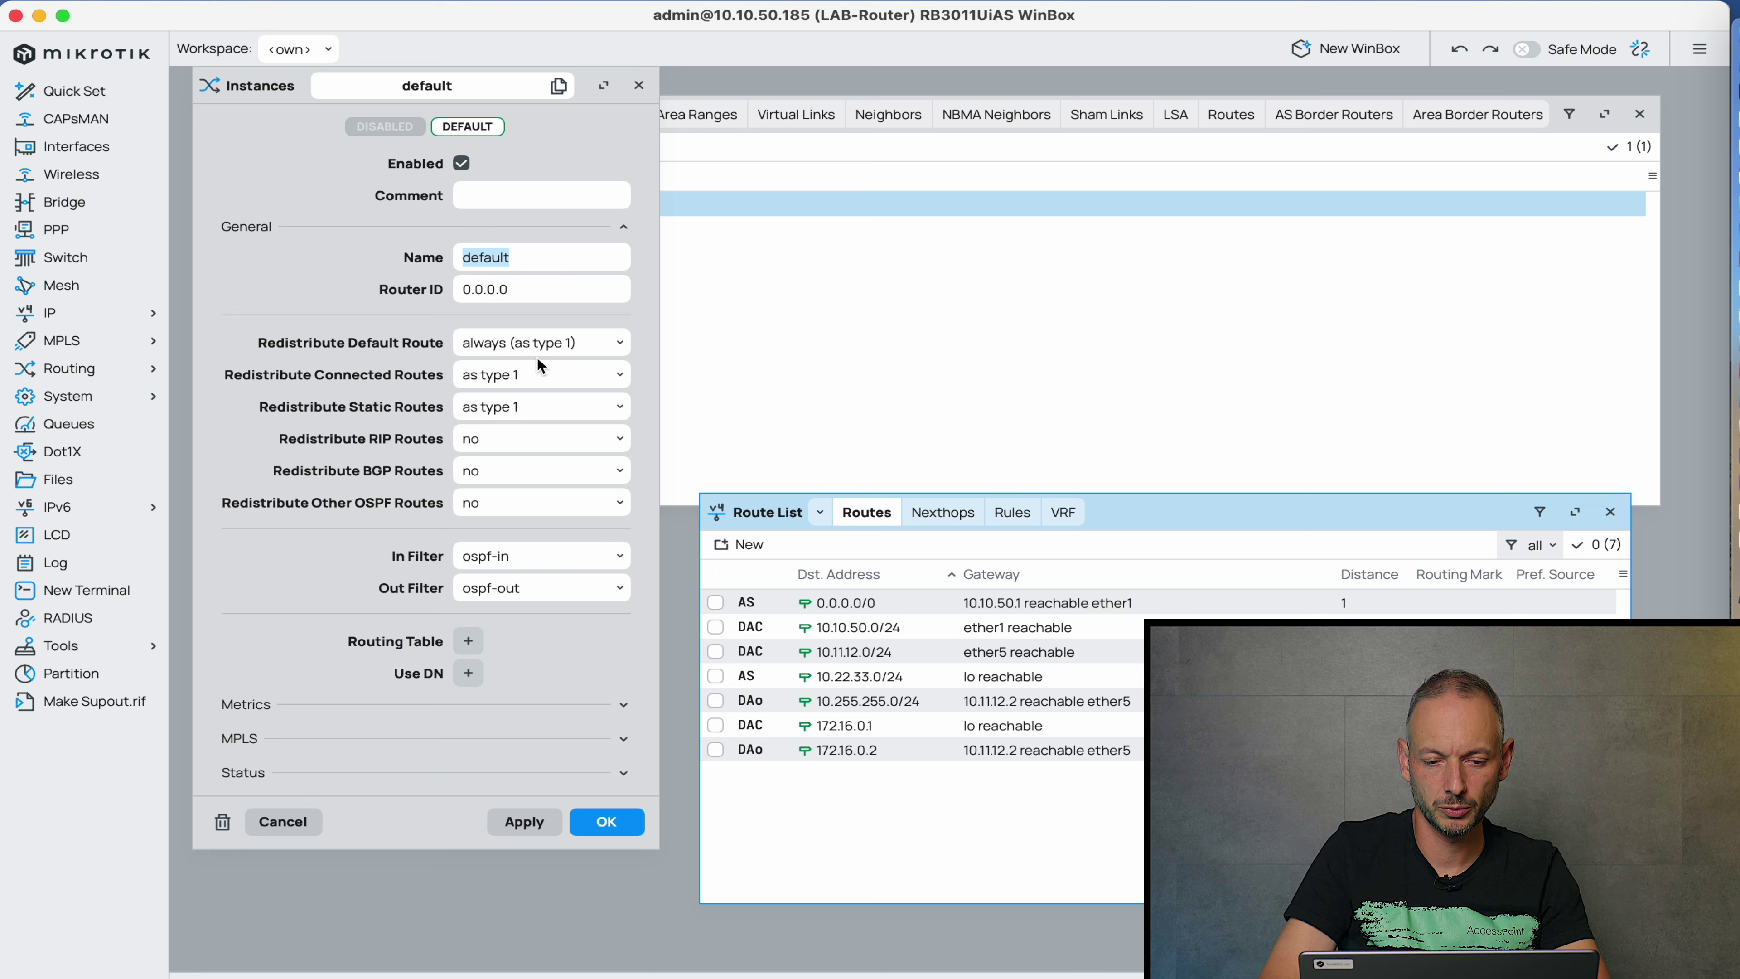
Set Redistribute Default Route to "never" in the default OSPF instance on LAB-Router.
left_click(587, 348)
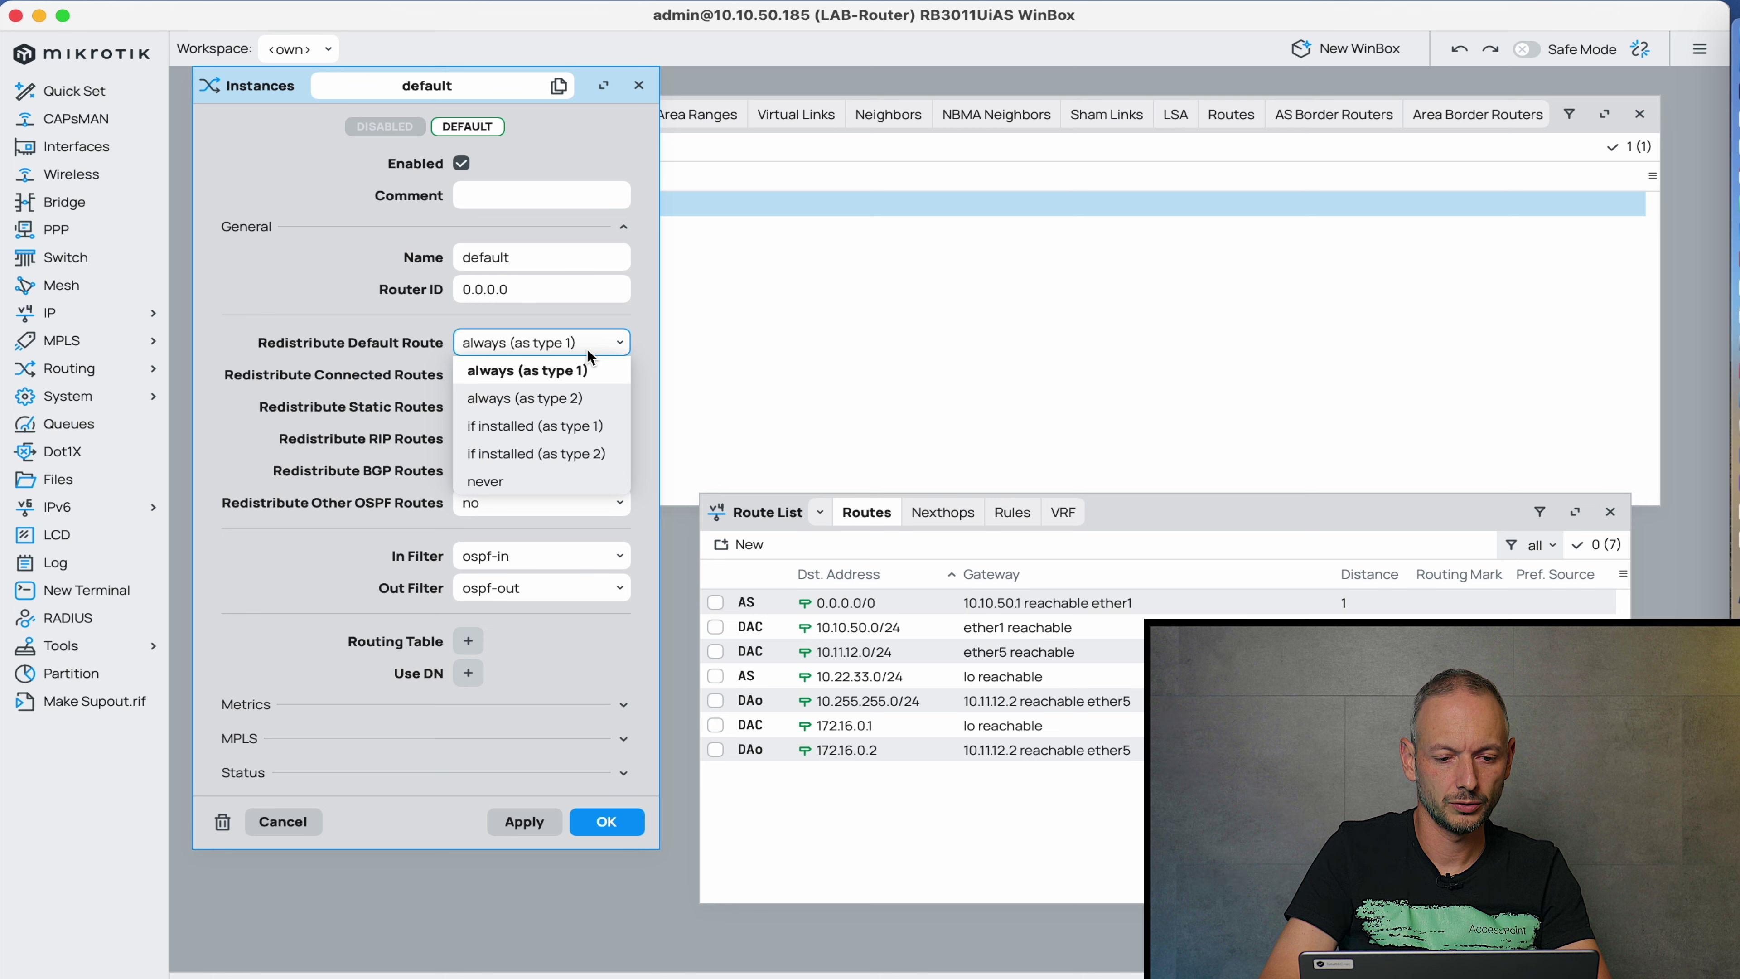
left_click(531, 488)
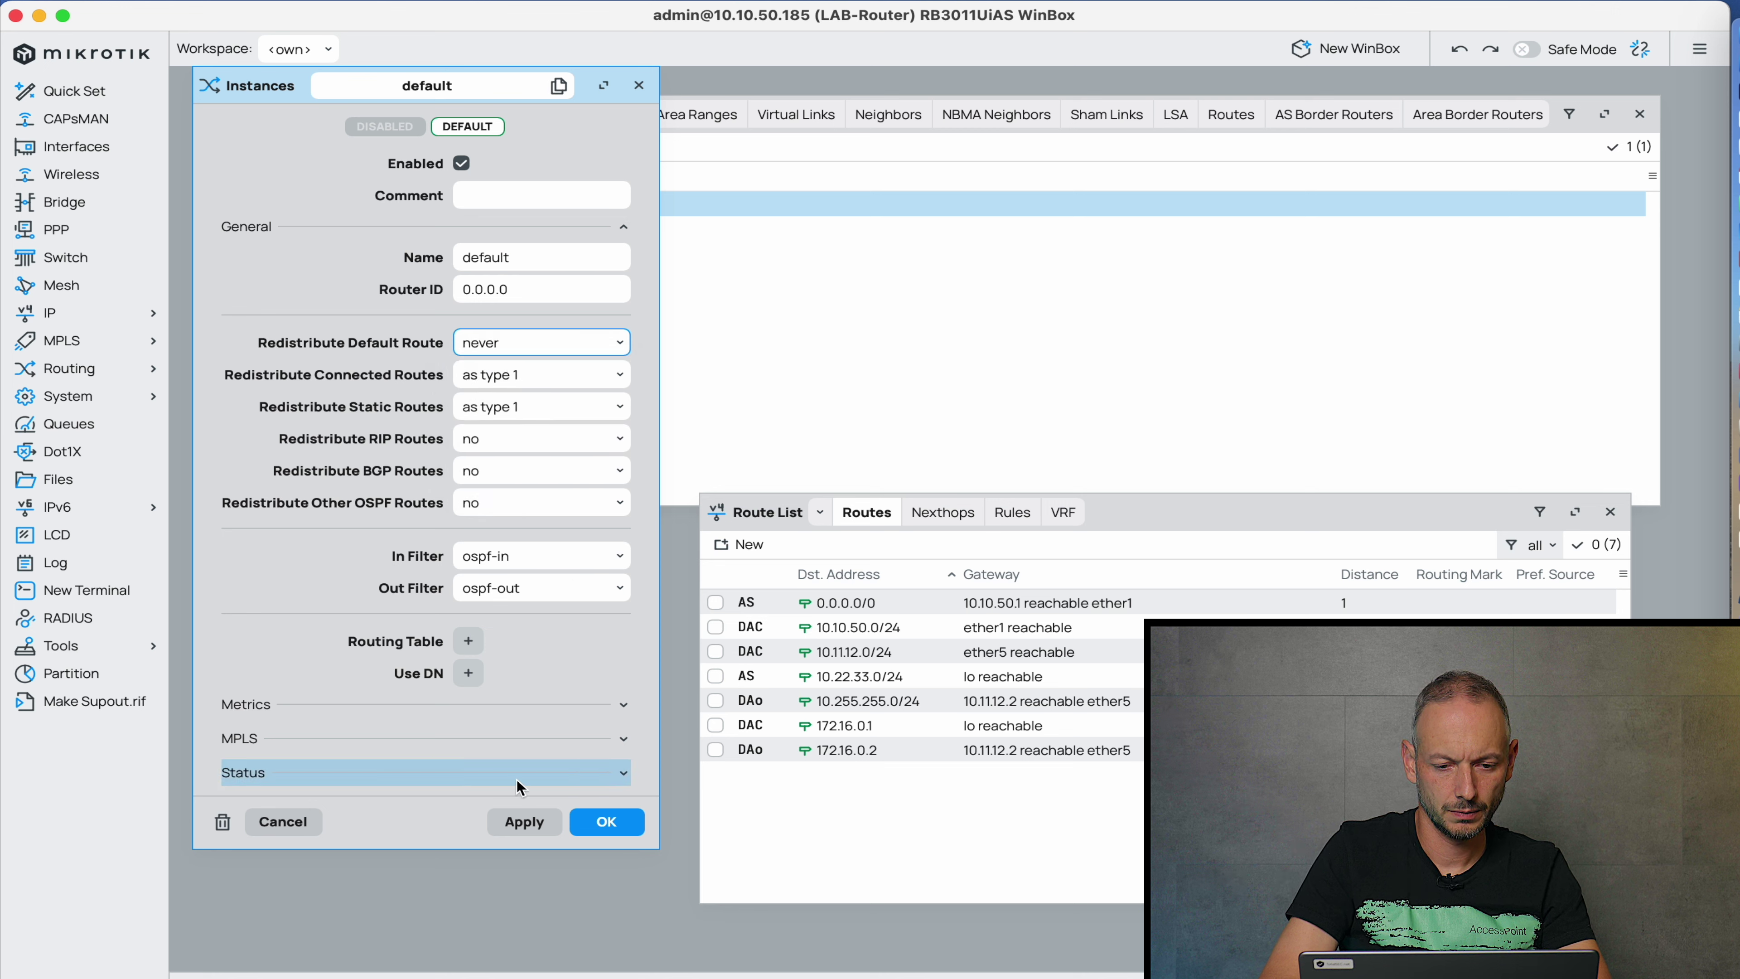
left_click(566, 341)
left_click(507, 483)
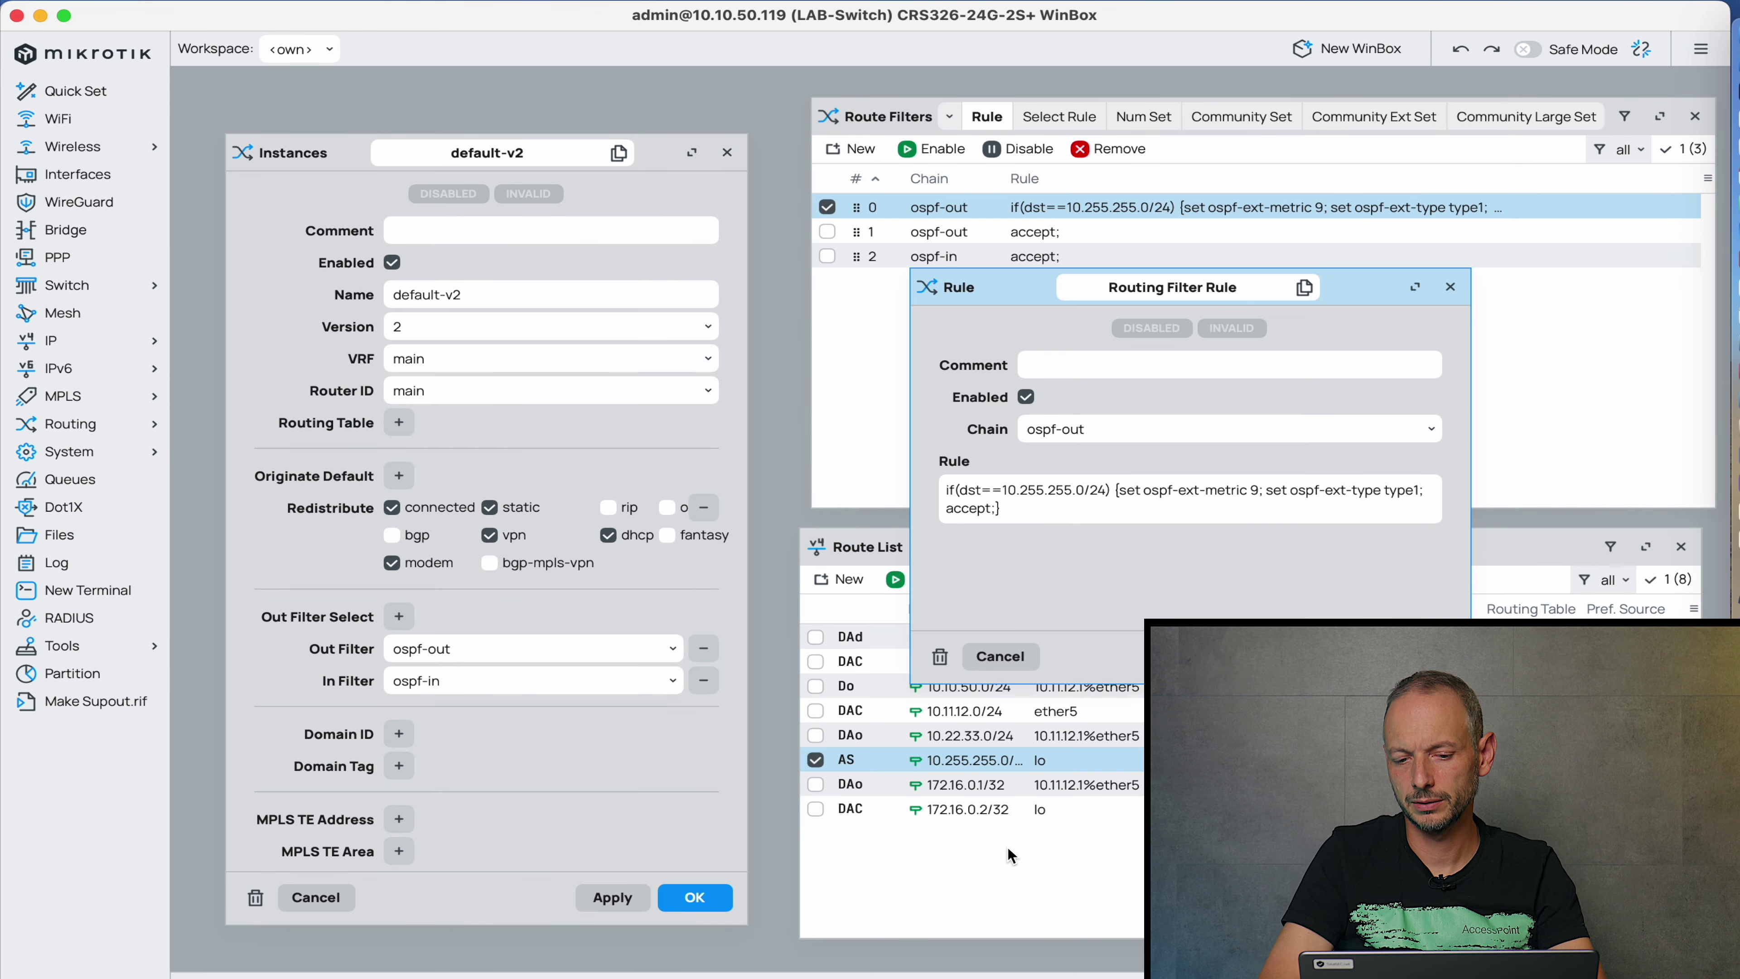
On LAB-Switch, check the route list and set Originate Default to "never" in the default-v2 OSPF instance.
left_click(1004, 848)
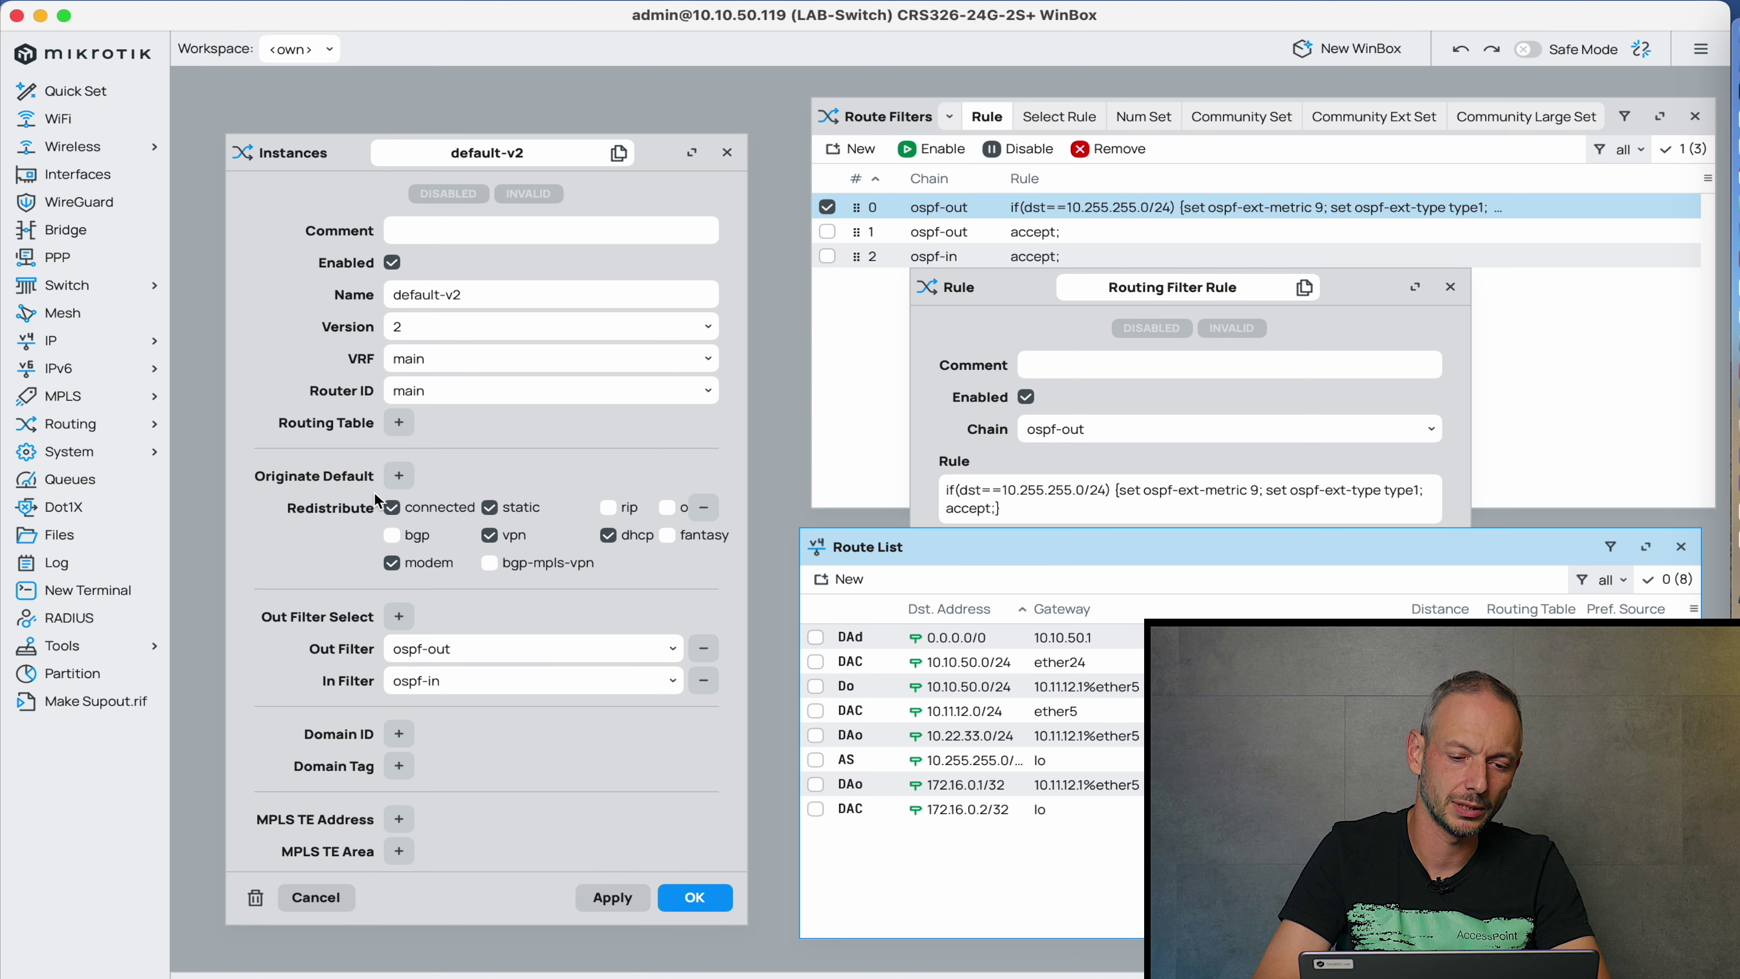
left_click(399, 475)
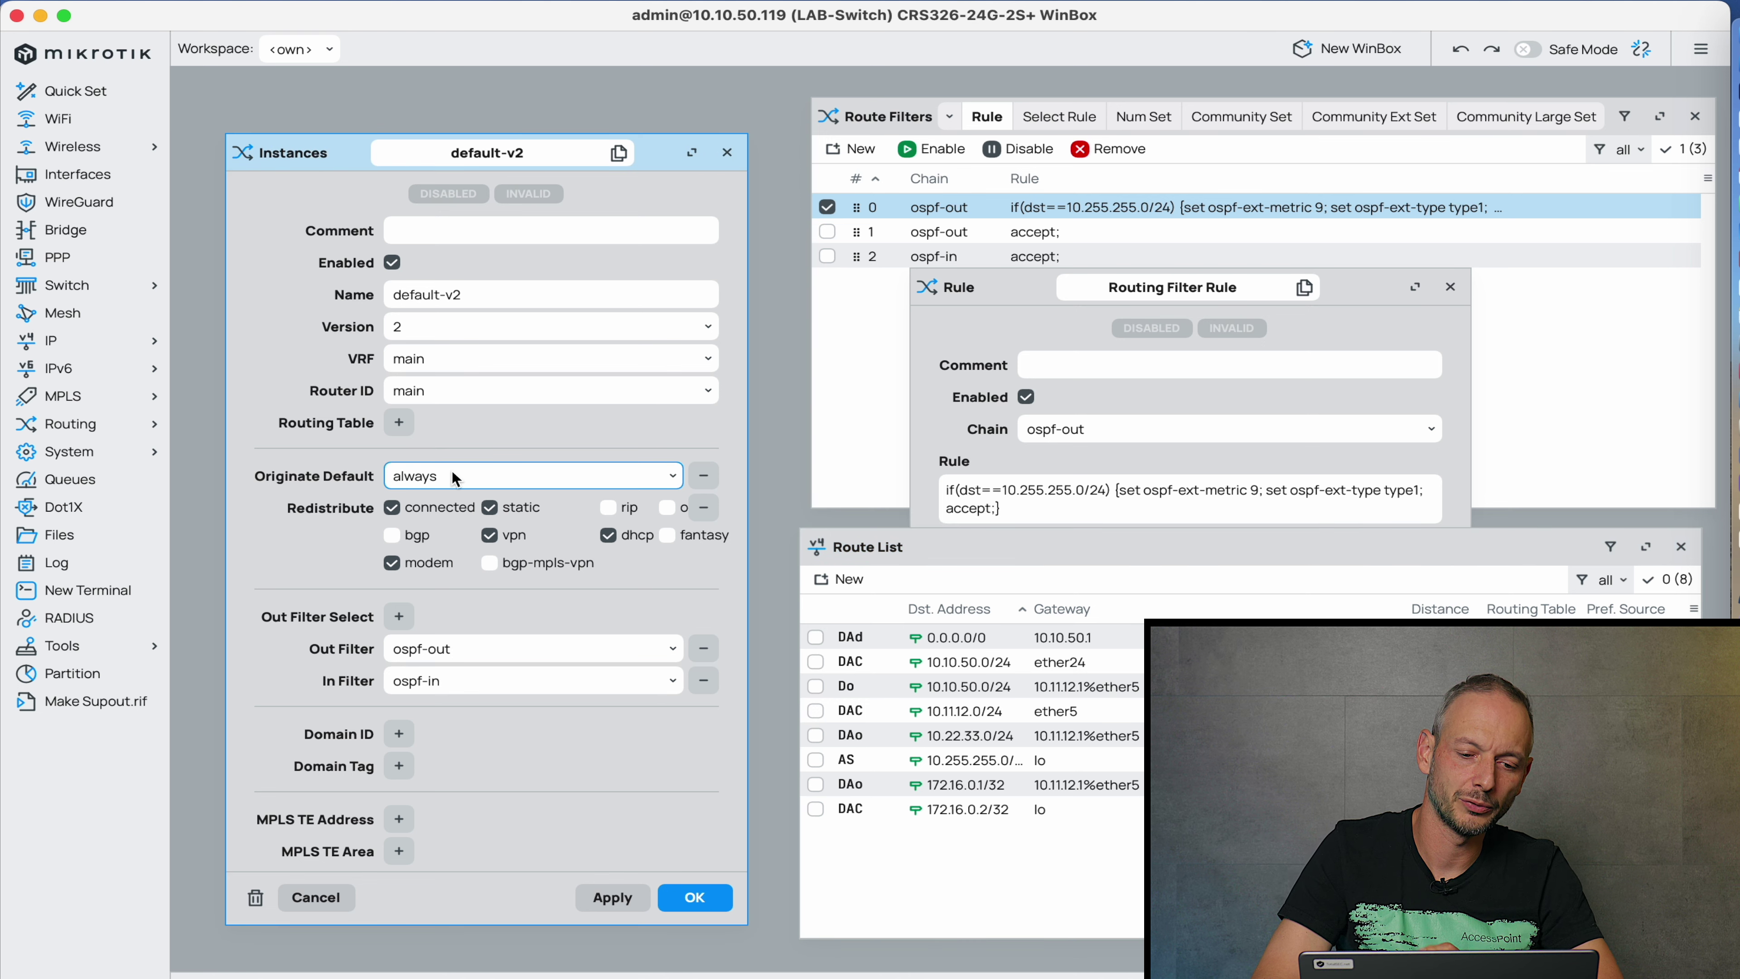
left_click(673, 483)
left_click(540, 562)
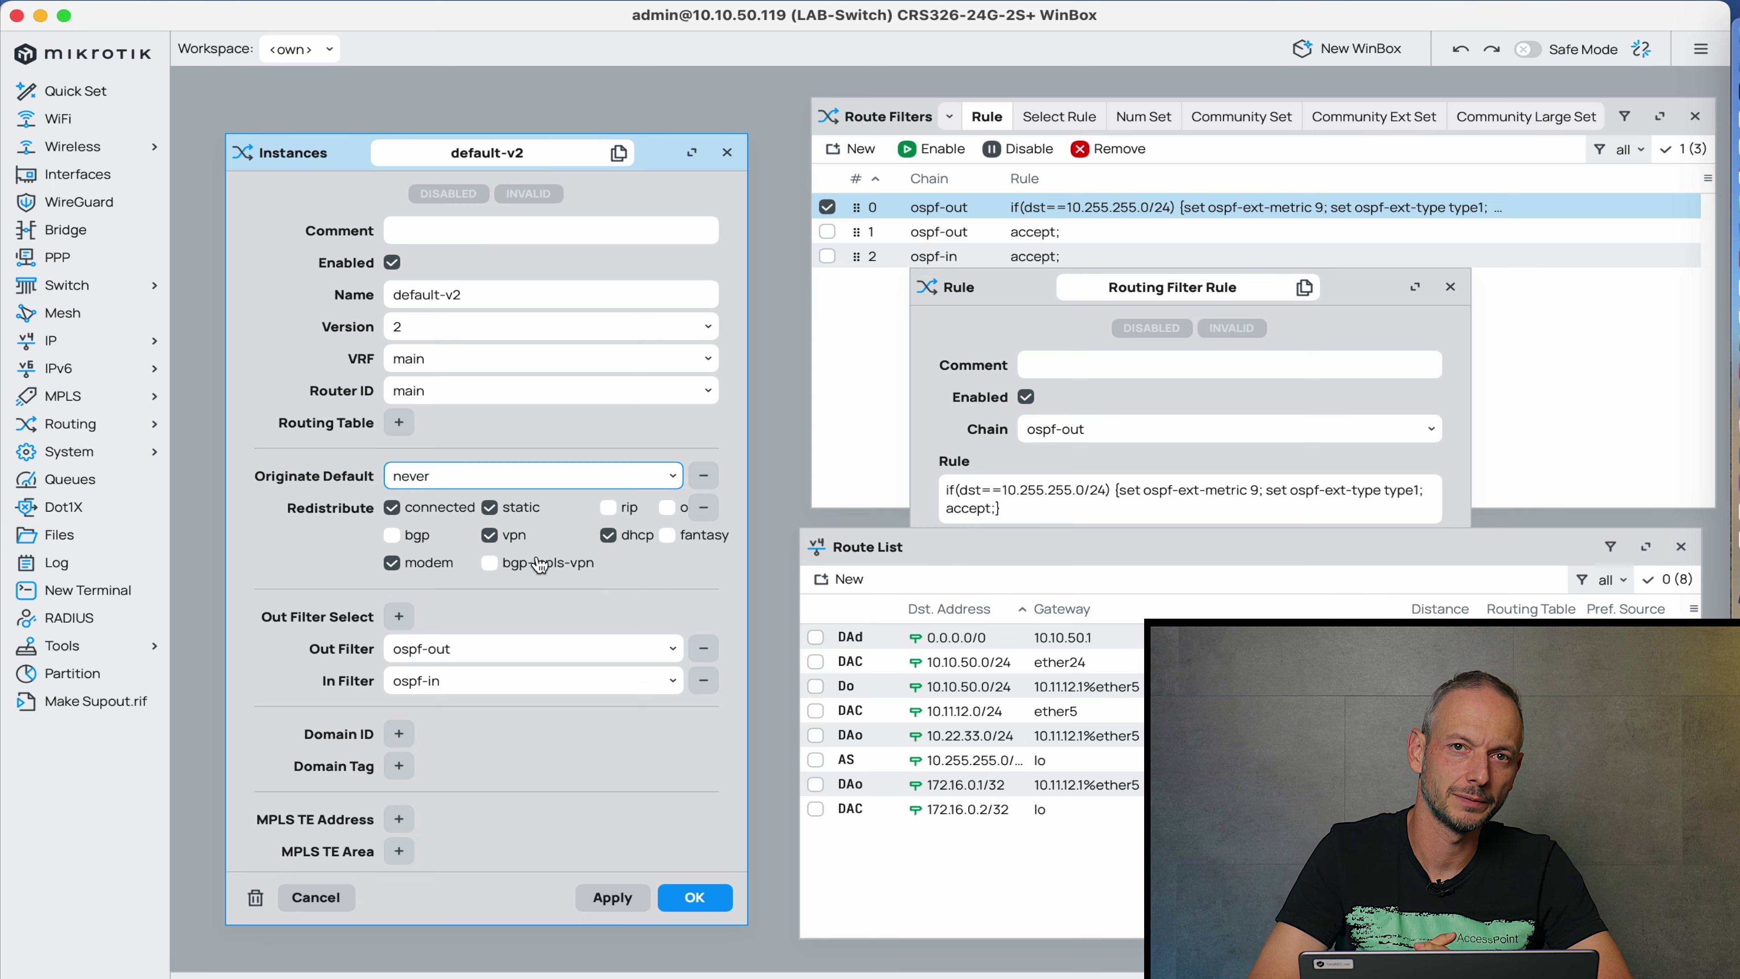